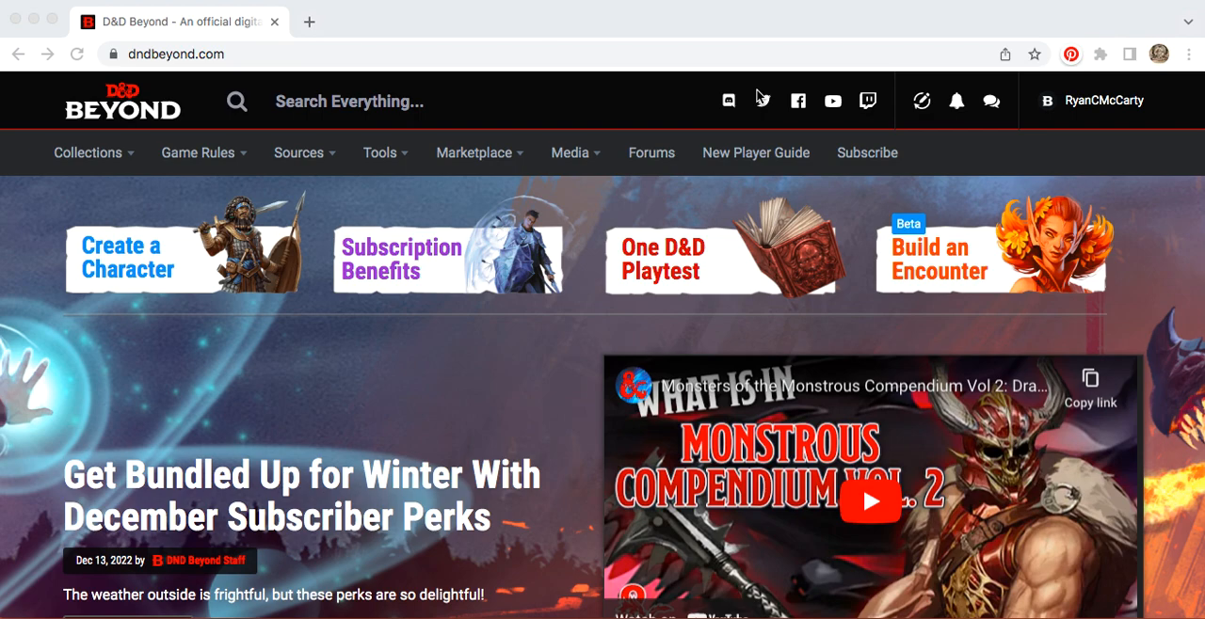
# Step: Start creating a new character with the Standard step-by-step method and help text enabled
pyautogui.click(157, 265)
pyautogui.click(162, 274)
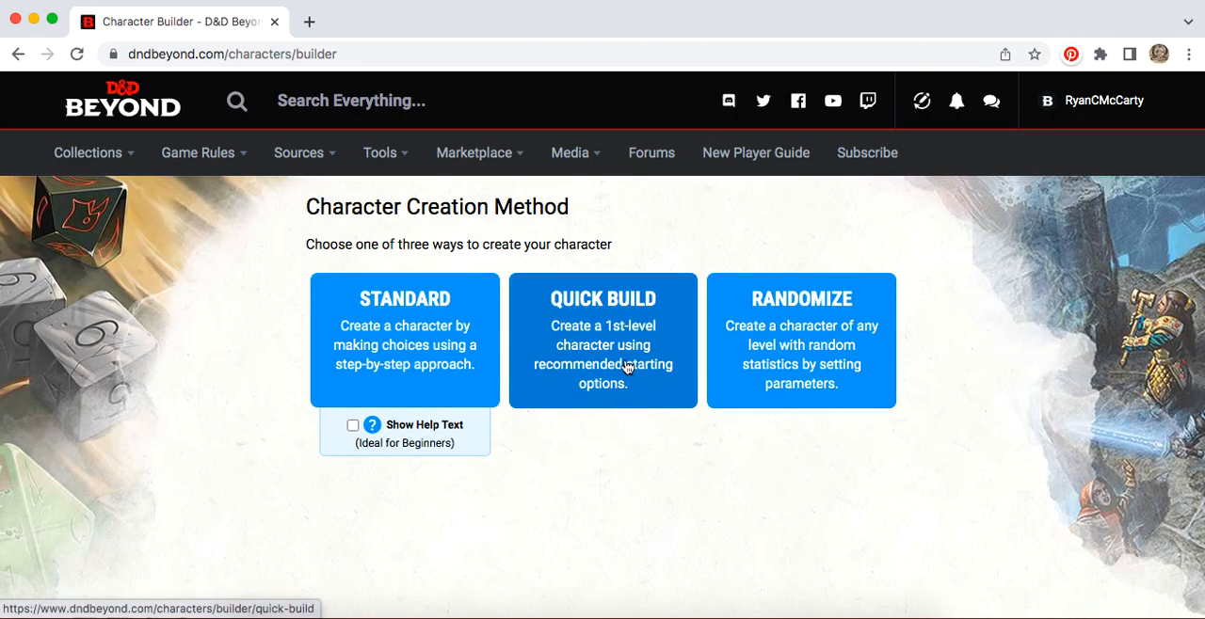
pyautogui.click(352, 427)
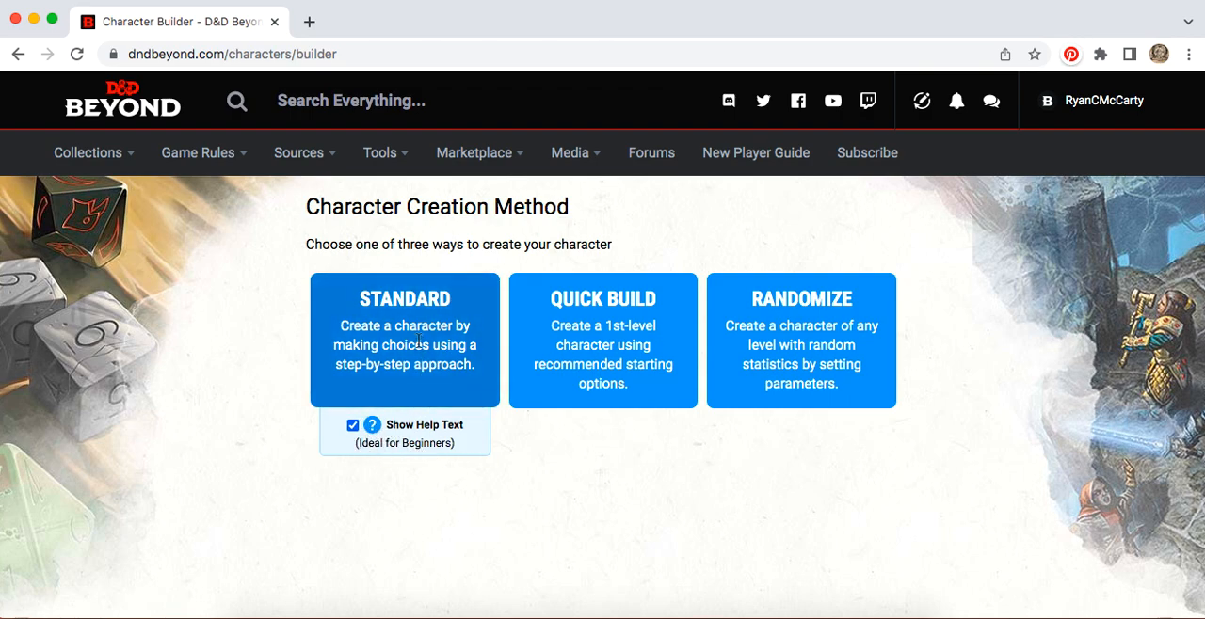
pyautogui.click(421, 388)
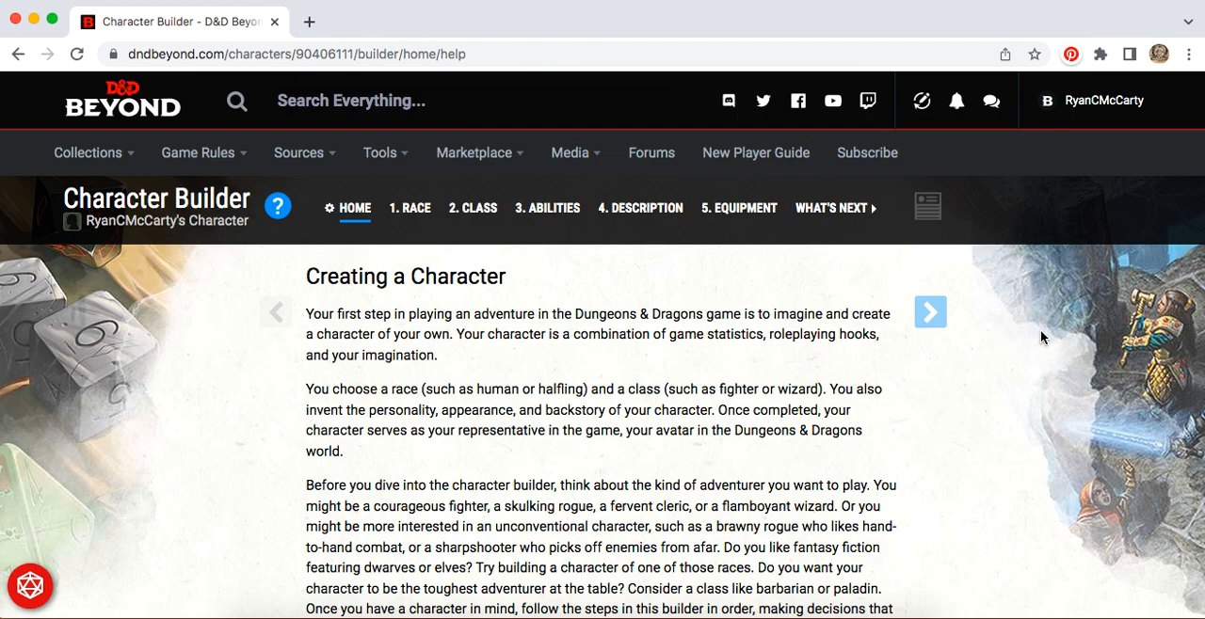
# Step: Read the introduction to creating a character and continue to the character name and preferences page
pyautogui.scroll(-2, 1040, 337)
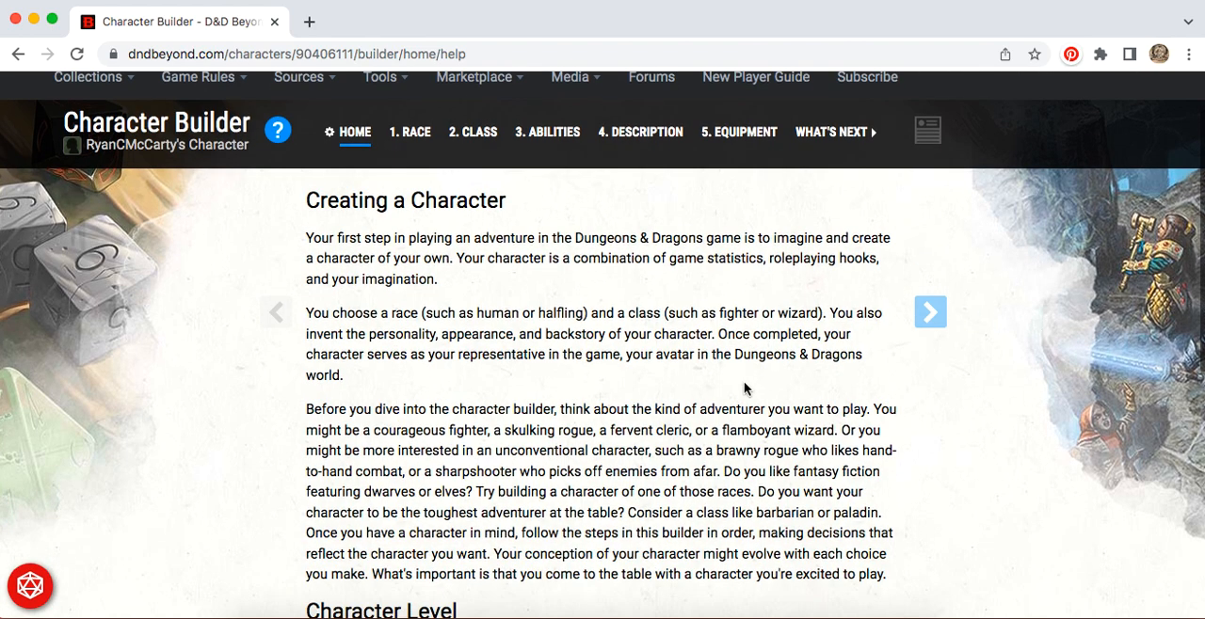
pyautogui.scroll(-1, 744, 389)
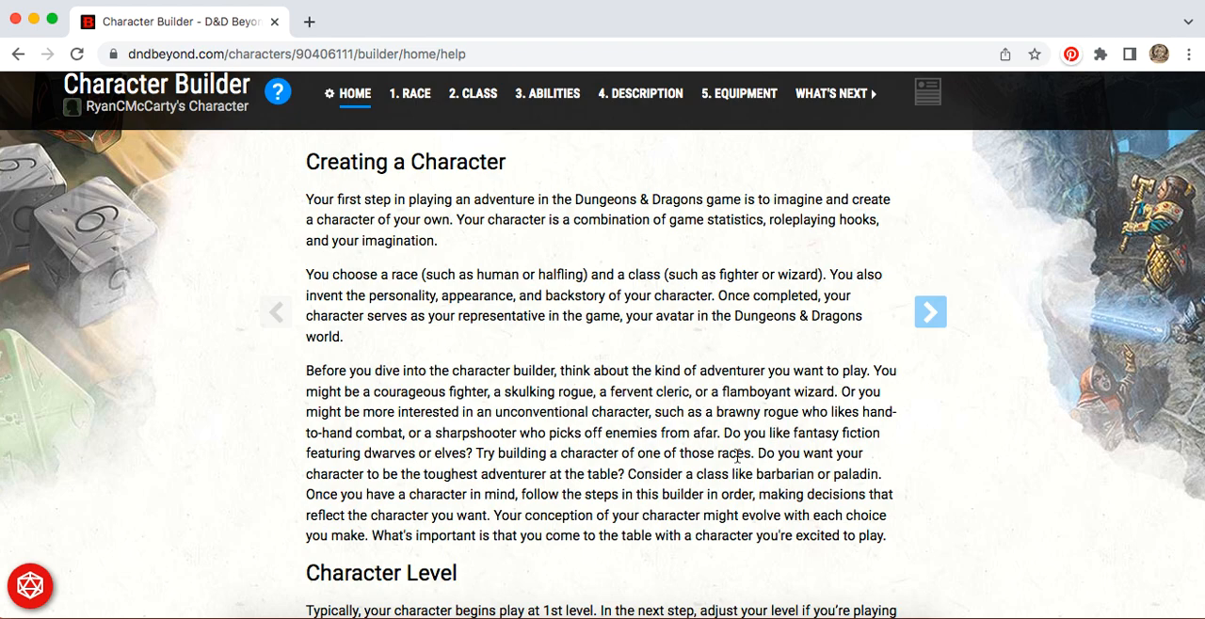
pyautogui.scroll(-5, 737, 456)
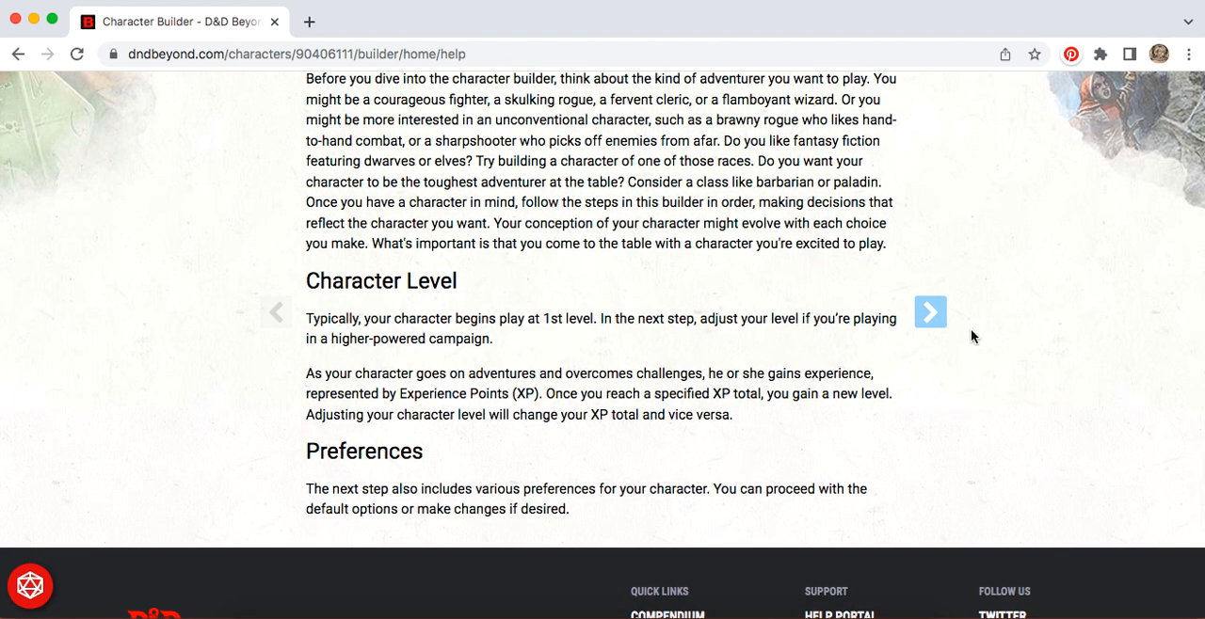
pyautogui.click(946, 313)
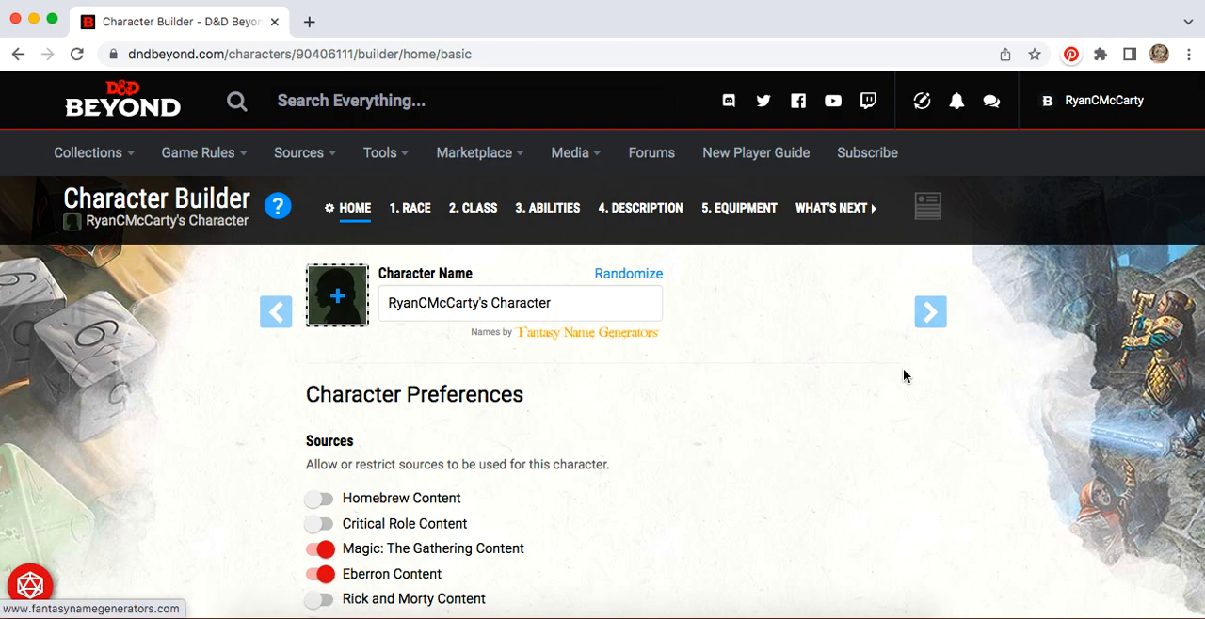
# Step: Replace the default character name with Thorgold Ornosky
pyautogui.moveTo(571, 302); pyautogui.dragTo(370, 306)
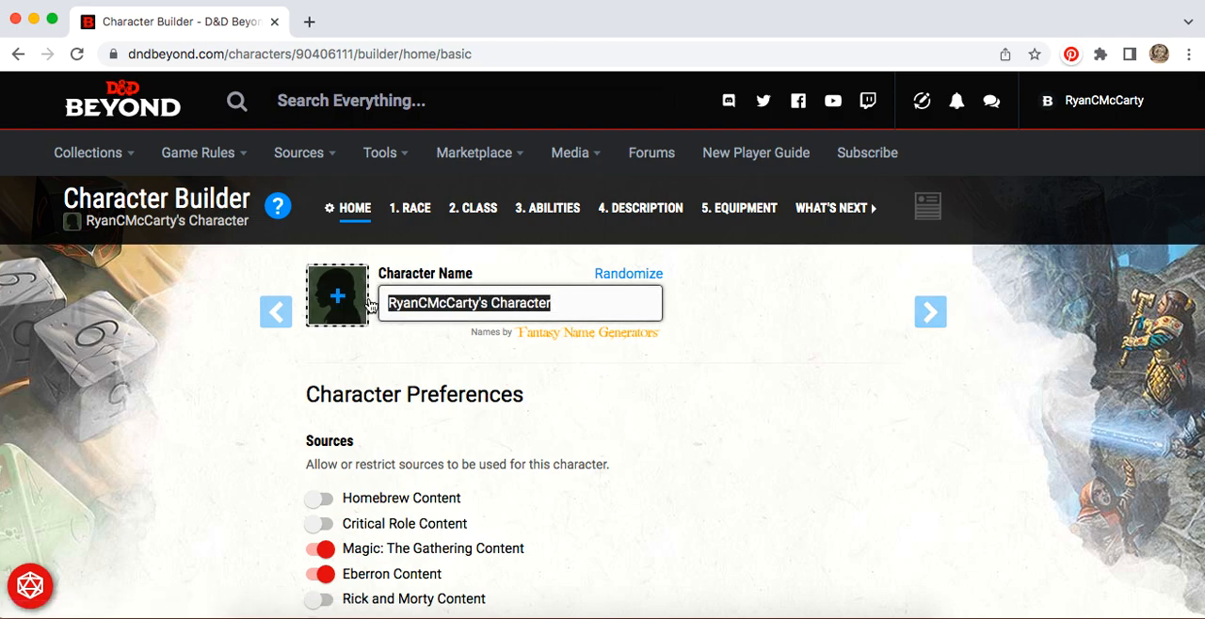
pyautogui.write('Thorgold ')
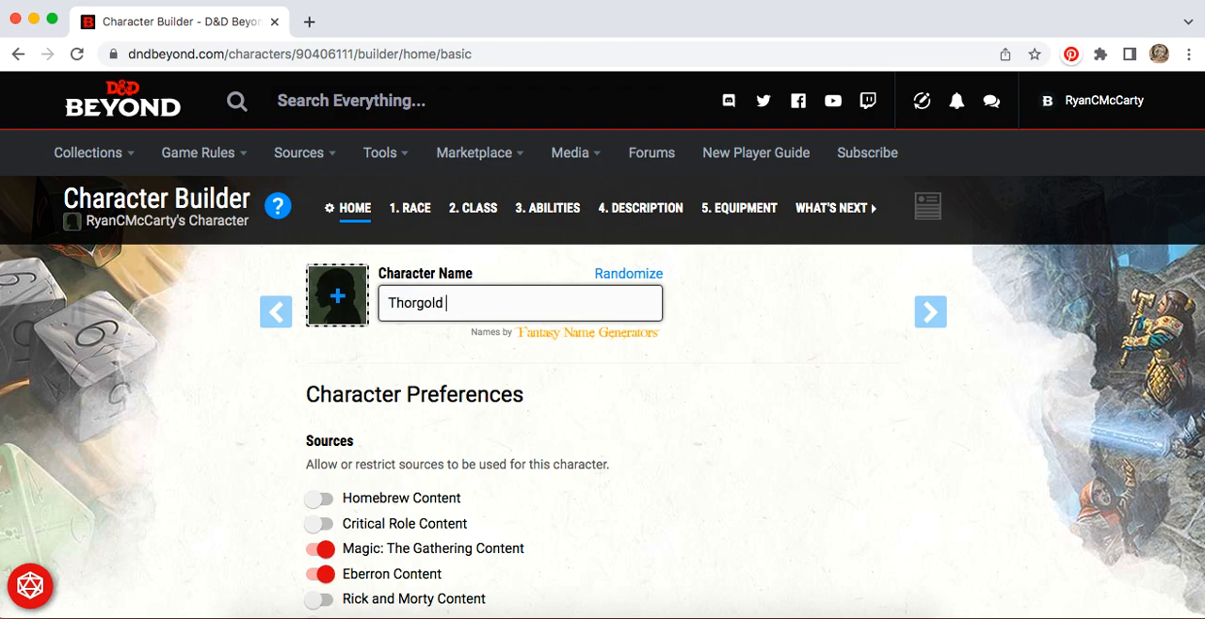
pyautogui.write('Ornosky')
# Step: Enable both optional features for the character: Optional Class Features and Customize Your Origin
pyautogui.scroll(-2, 702, 363)
pyautogui.scroll(-4, 702, 365)
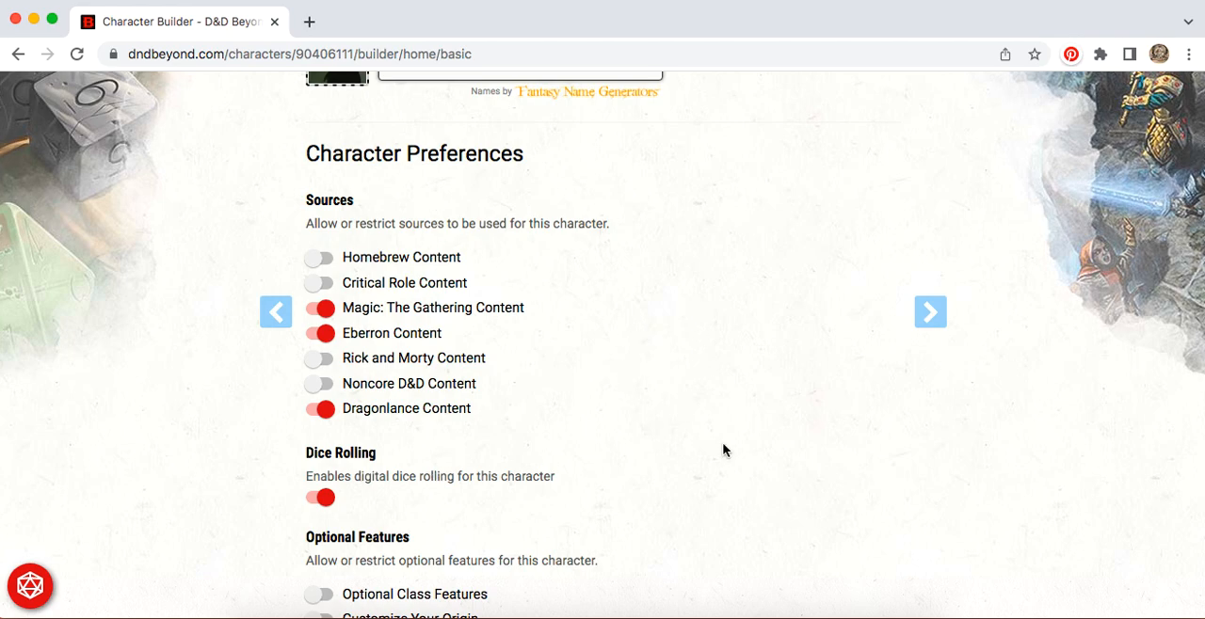
pyautogui.scroll(-1, 671, 299)
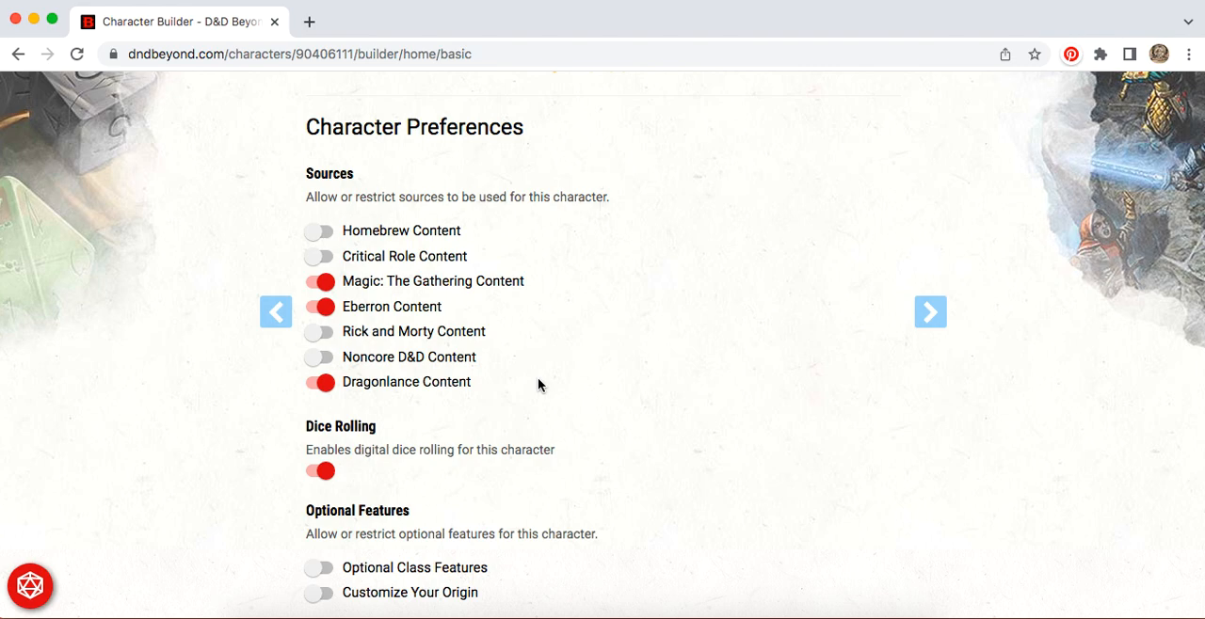
pyautogui.scroll(-3, 537, 378)
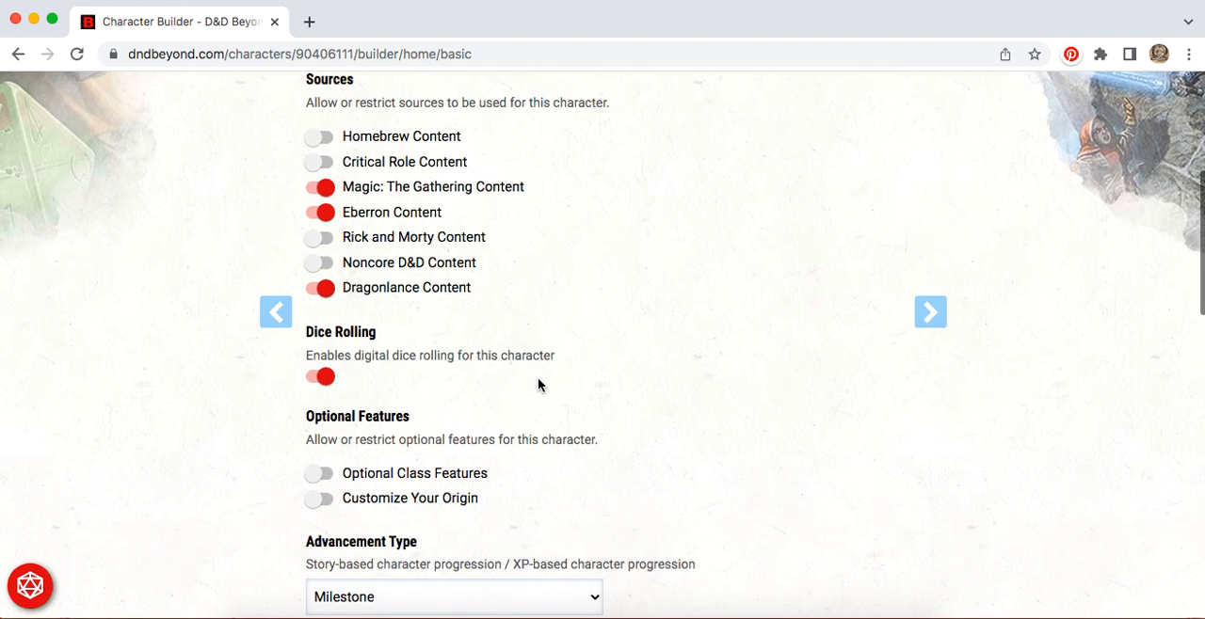
pyautogui.scroll(-3, 693, 358)
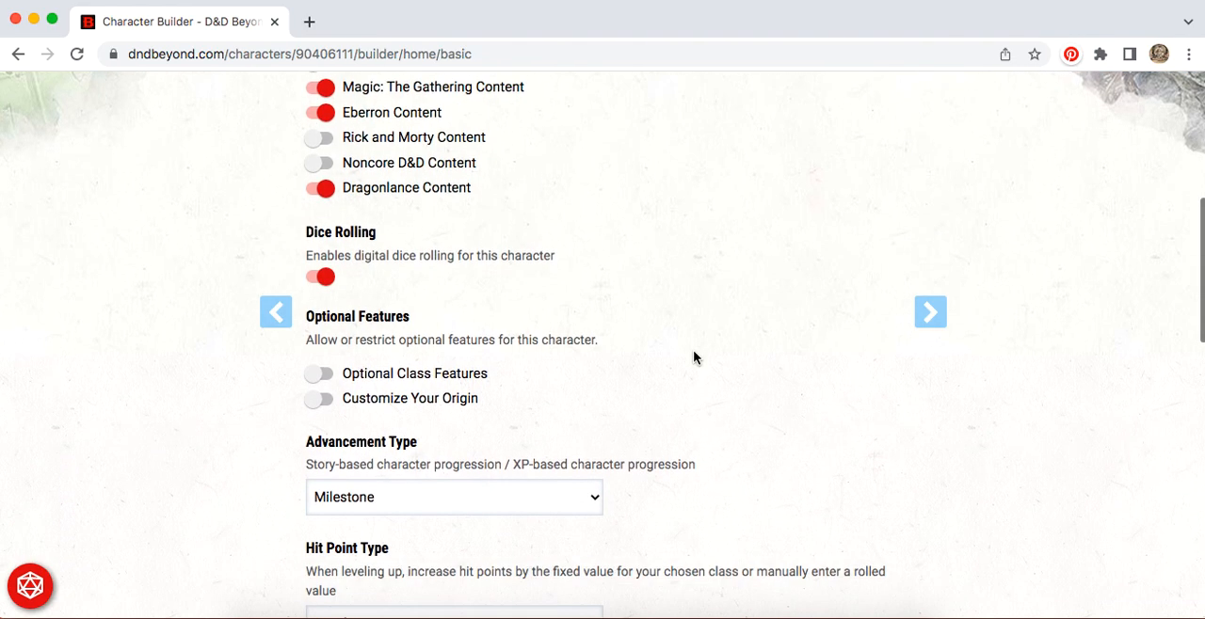
pyautogui.click(322, 375)
pyautogui.click(322, 402)
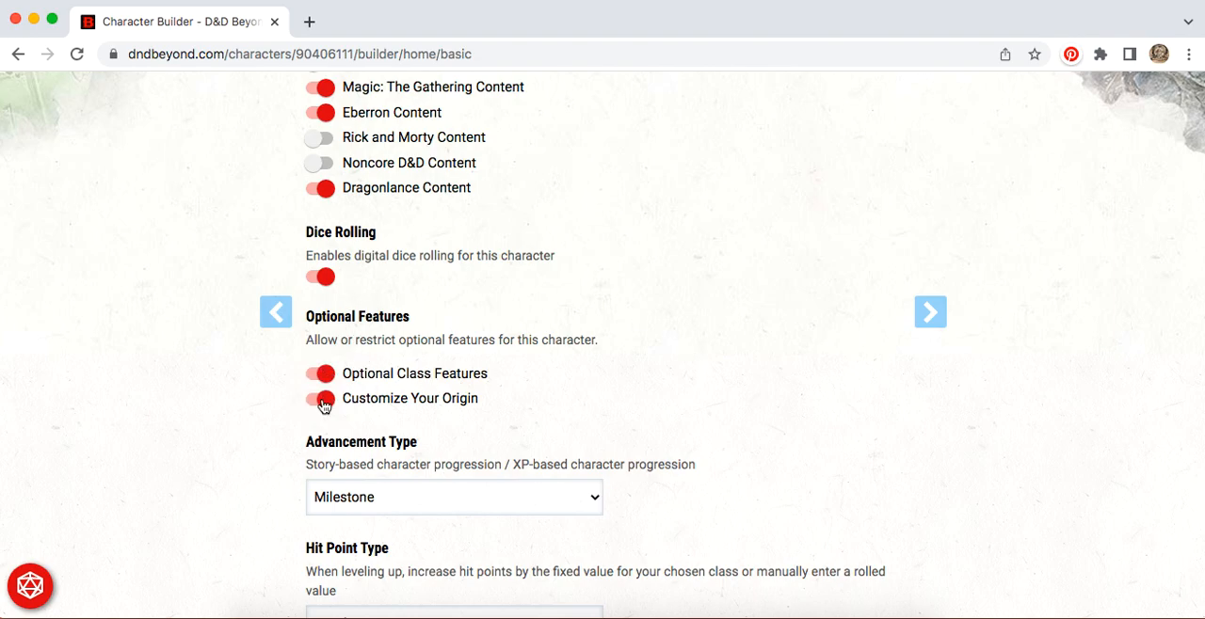
# Step: Keep the advancement type at Milestone and set the hit point type to Manual, confirming the change
pyautogui.scroll(-5, 723, 303)
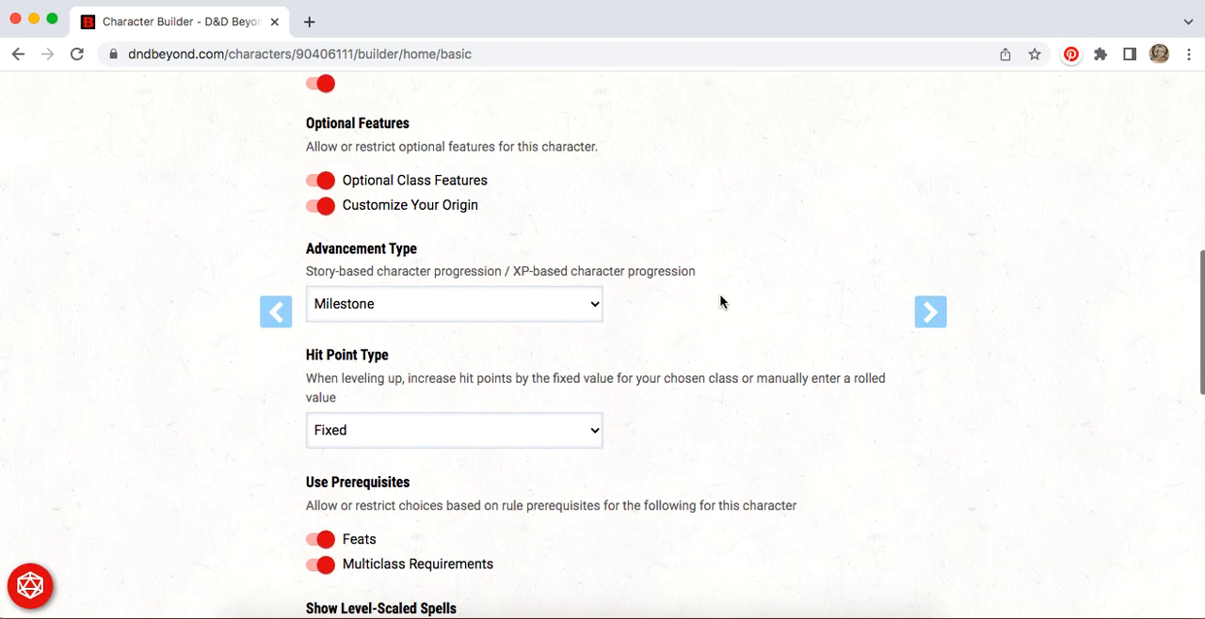
pyautogui.click(593, 310)
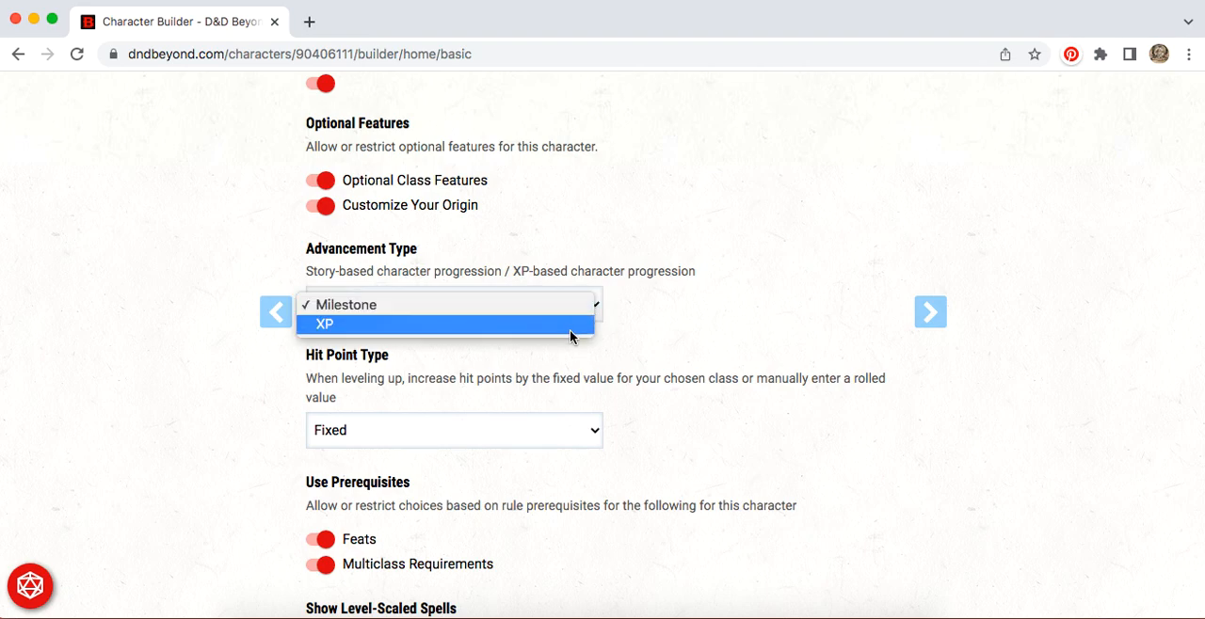
pyautogui.click(565, 309)
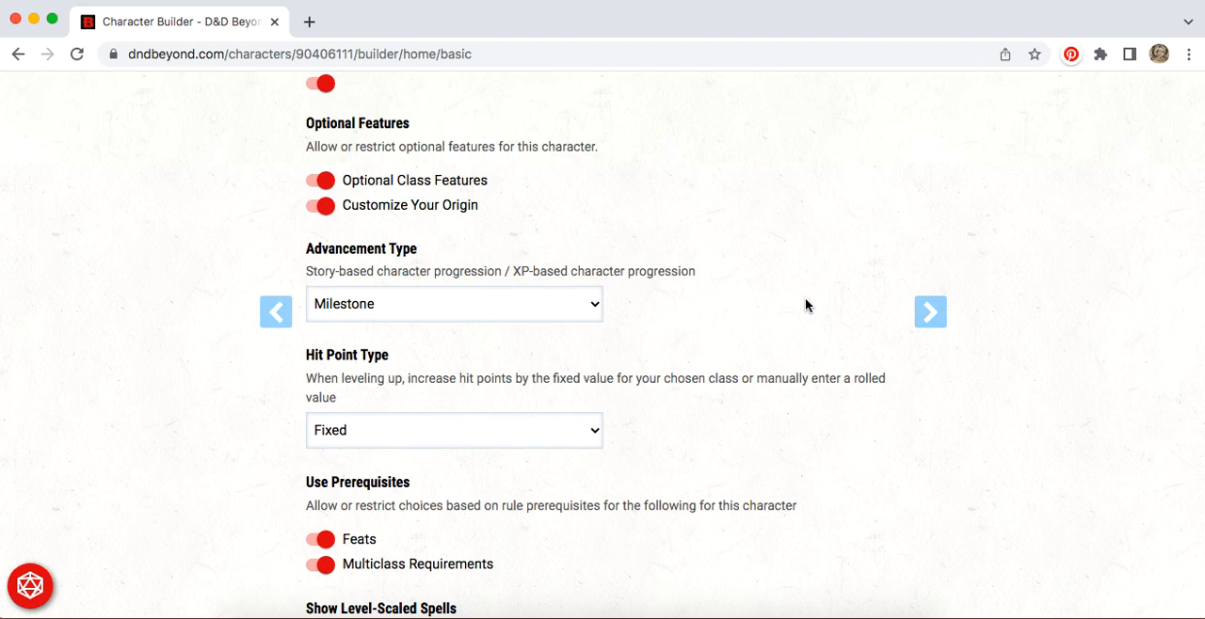
pyautogui.scroll(-3, 804, 305)
pyautogui.click(572, 303)
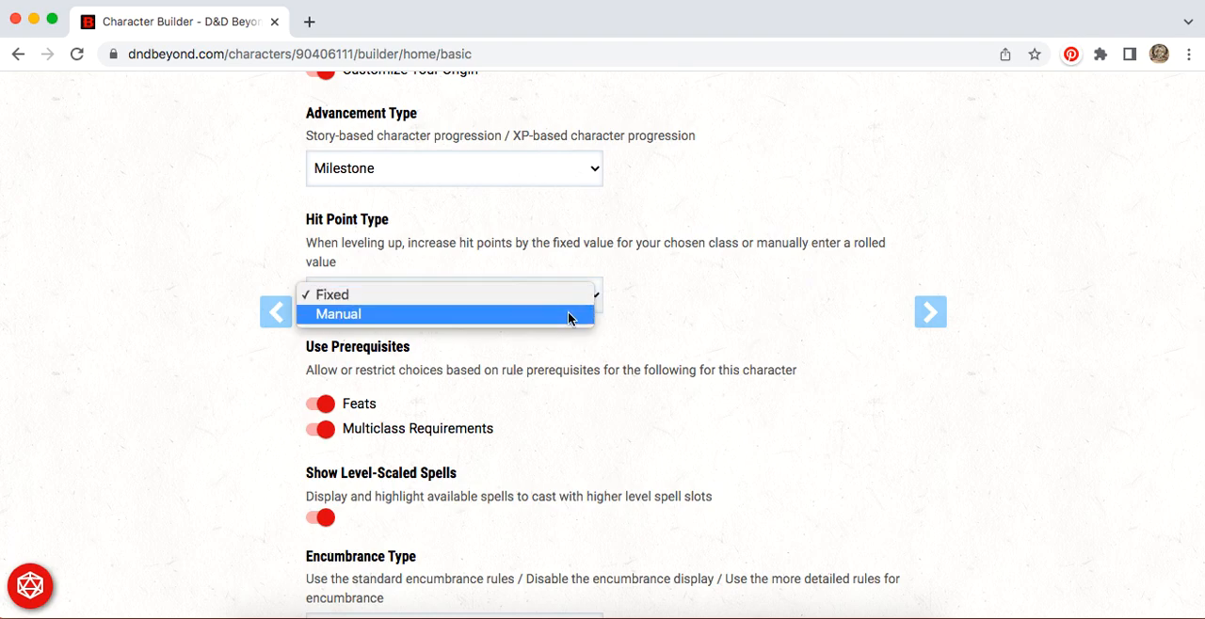
pyautogui.click(569, 315)
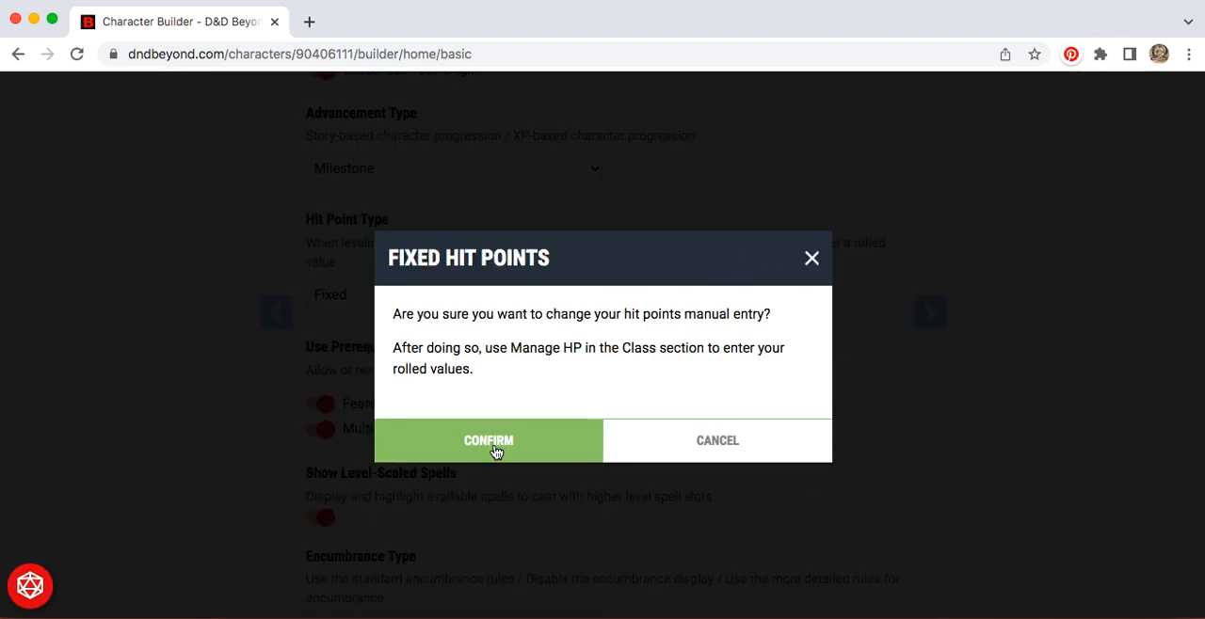
pyautogui.click(494, 448)
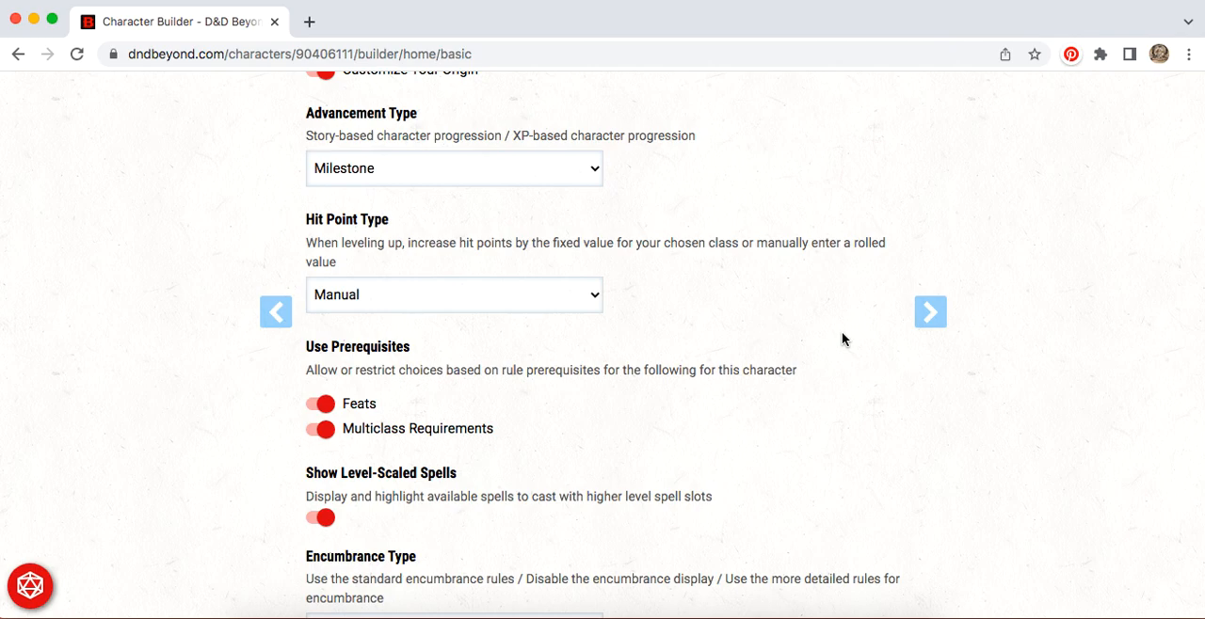
# Step: Review the prerequisite, spell, encumbrance, coin weight, ability display and privacy preferences, leaving them as they are, and continue to the race section
pyautogui.scroll(-3, 841, 339)
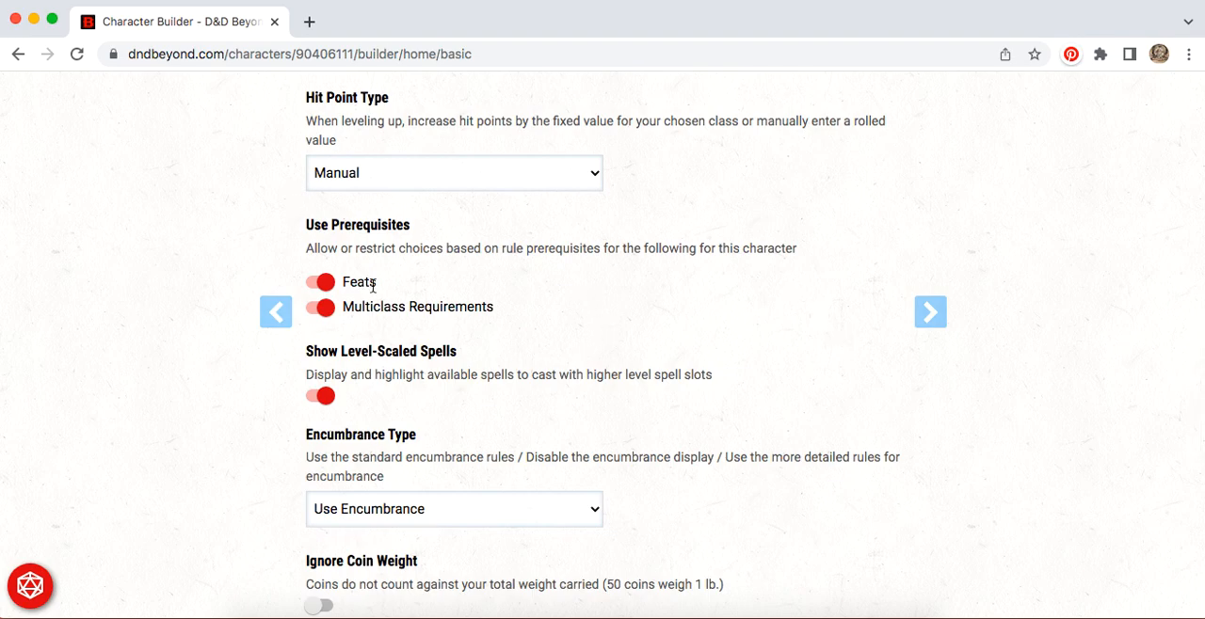
pyautogui.scroll(-3, 691, 312)
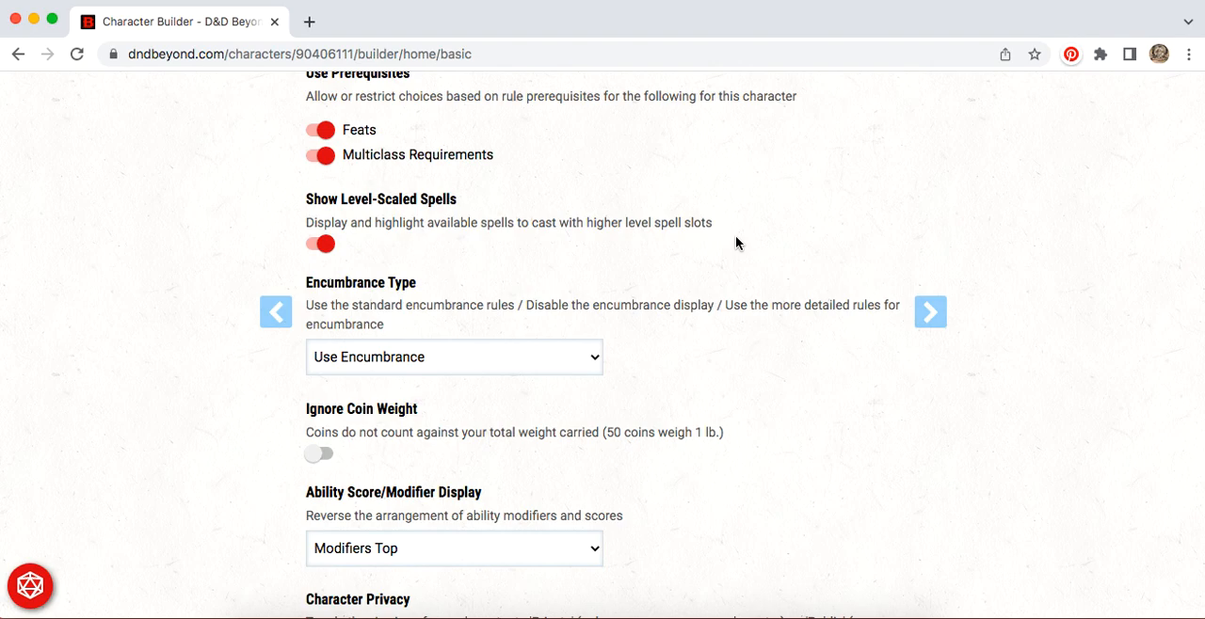
pyautogui.scroll(-3, 735, 242)
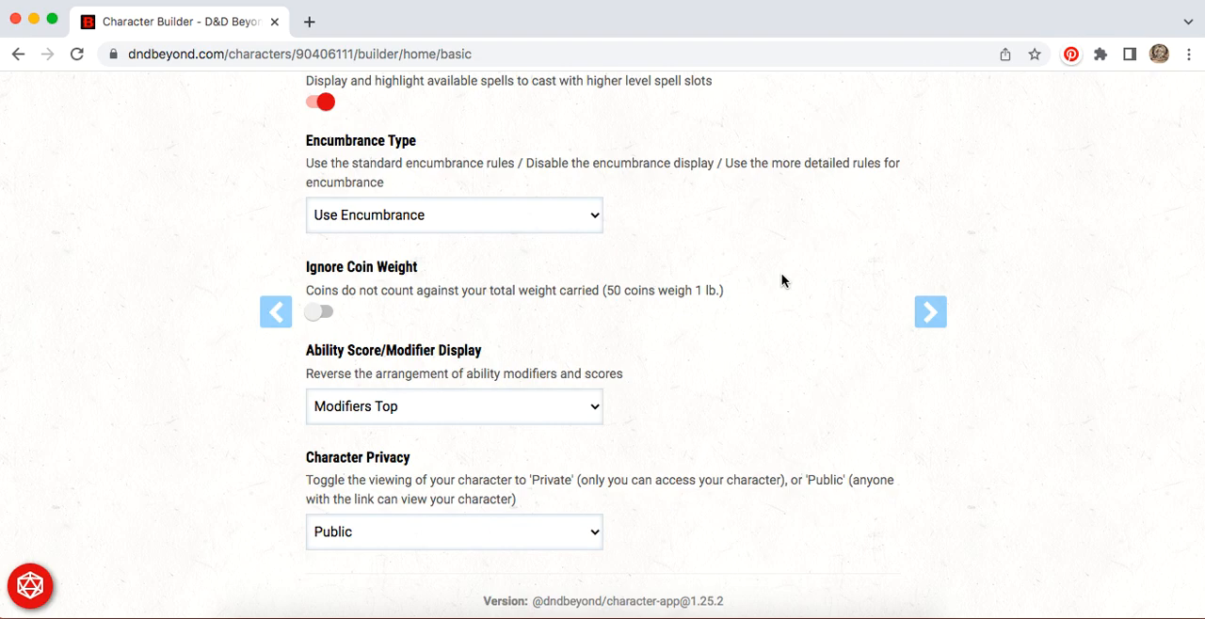
pyautogui.scroll(-3, 781, 273)
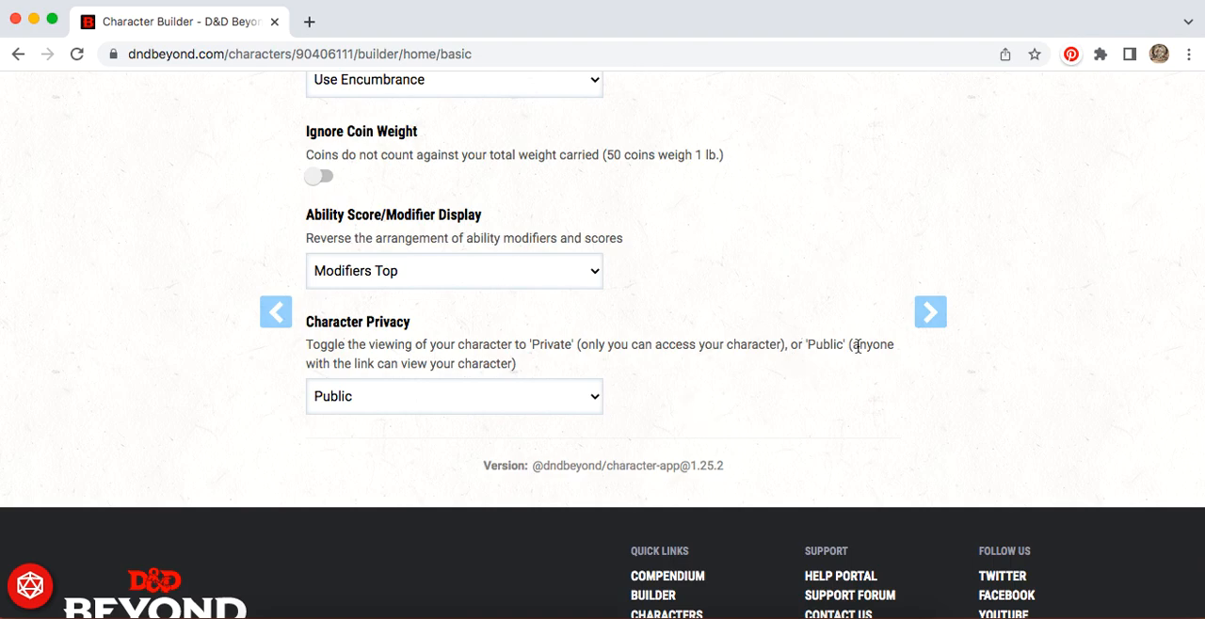
pyautogui.click(936, 316)
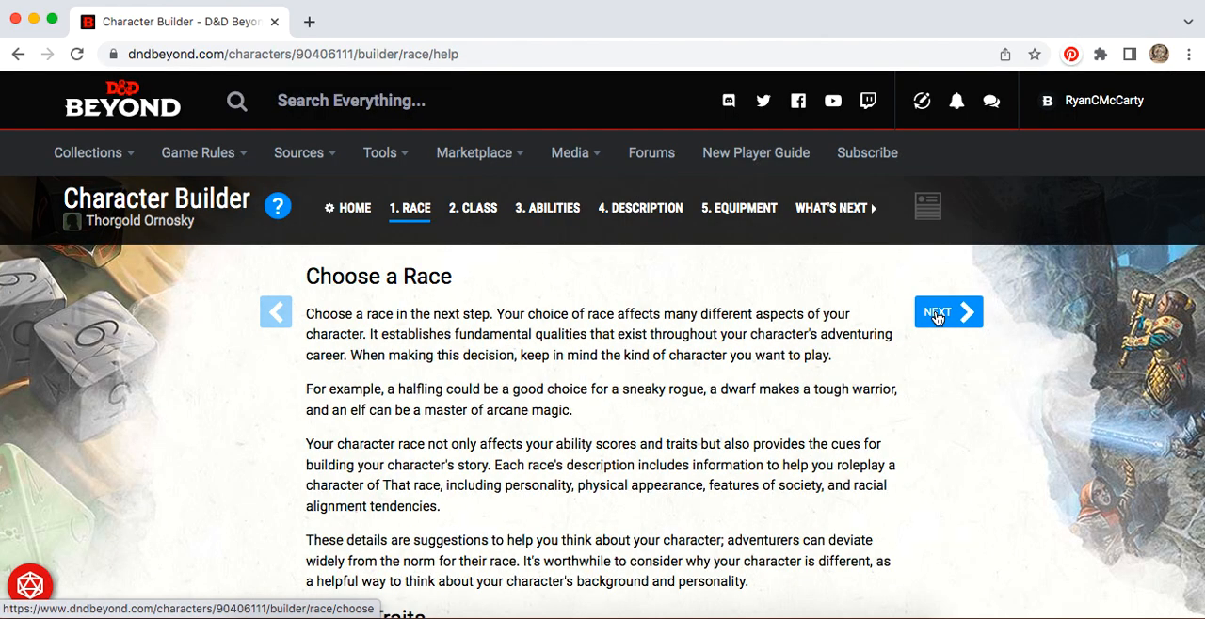
# Step: Read the help on choosing a race and racial traits, and continue to the race selection list
pyautogui.scroll(-5, 718, 352)
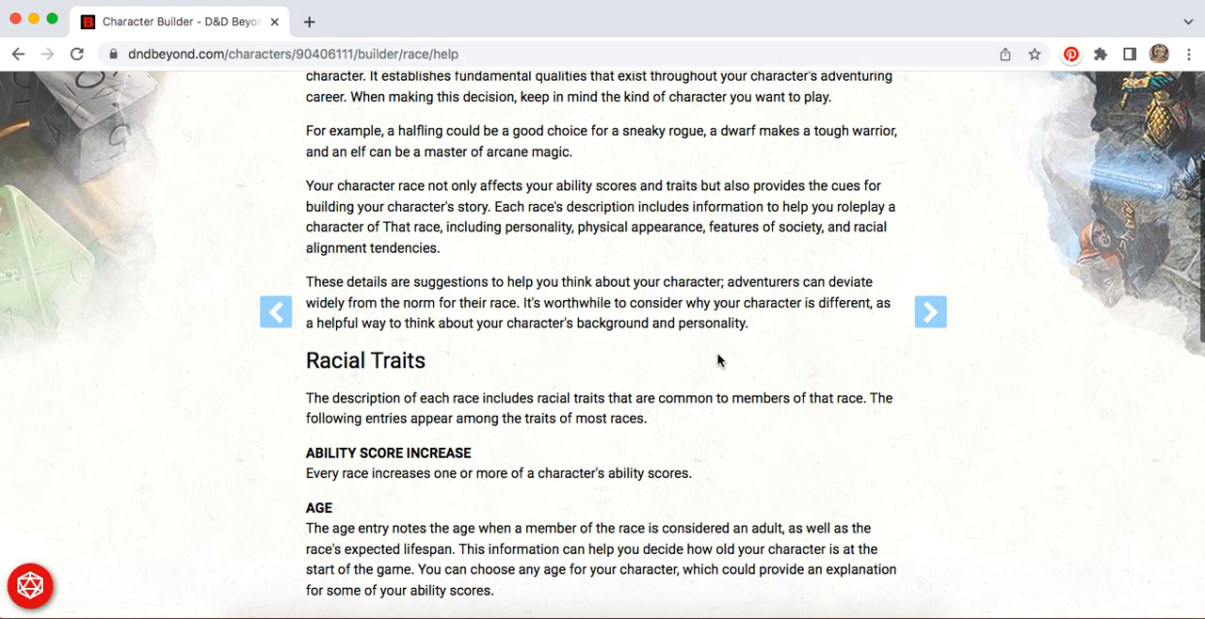
pyautogui.scroll(-1, 718, 359)
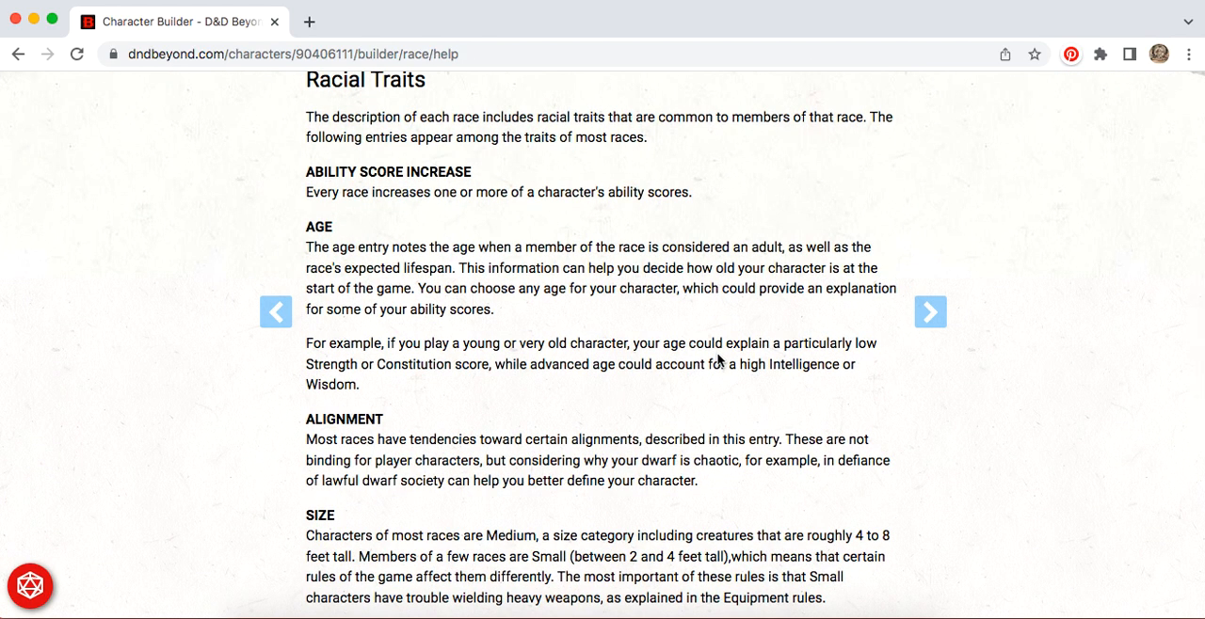
pyautogui.scroll(-4, 718, 360)
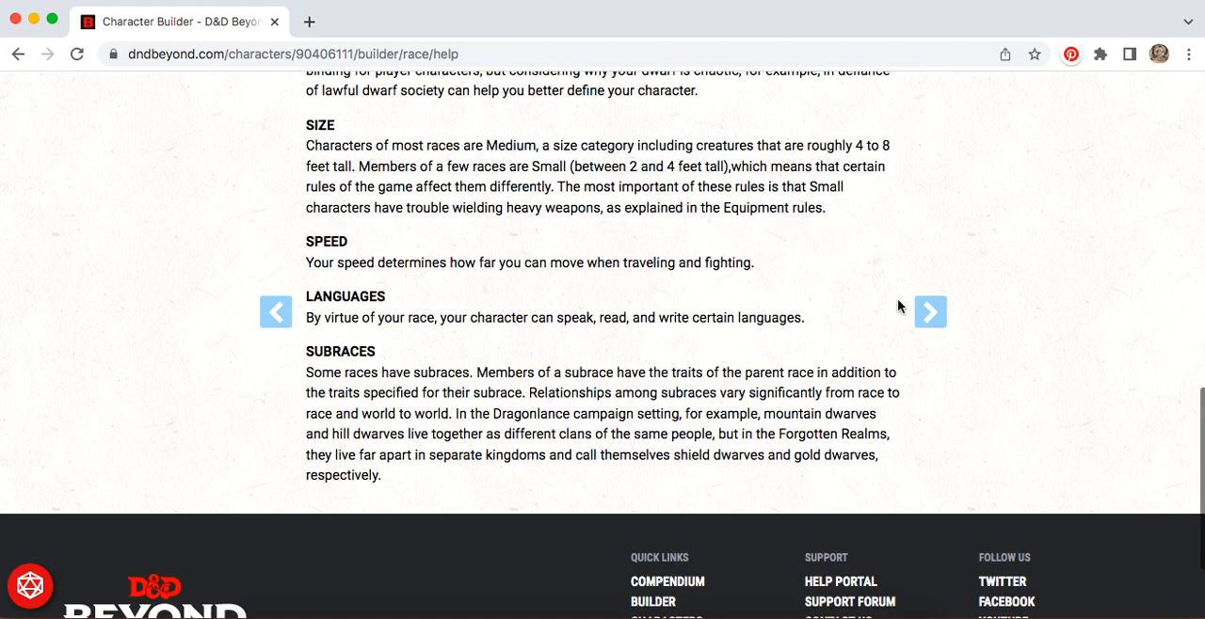
pyautogui.click(937, 318)
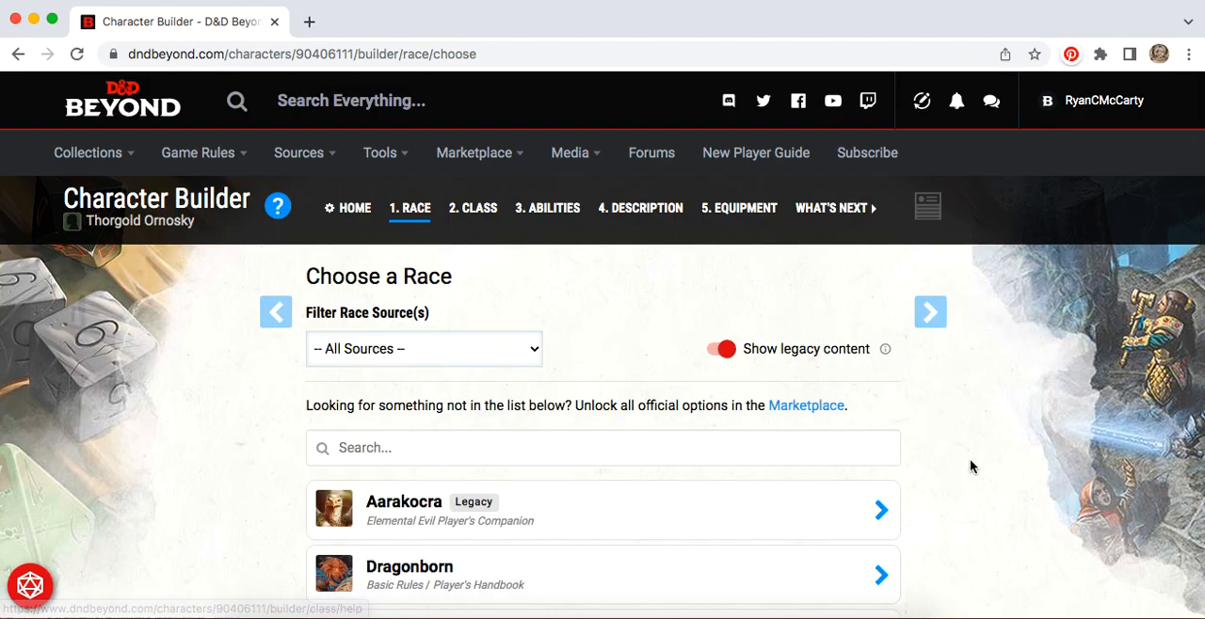
# Step: Browse the race list down to Variant Aasimar, expanding the Dwarf and Genasi groups to see their subraces
pyautogui.scroll(-2, 969, 458)
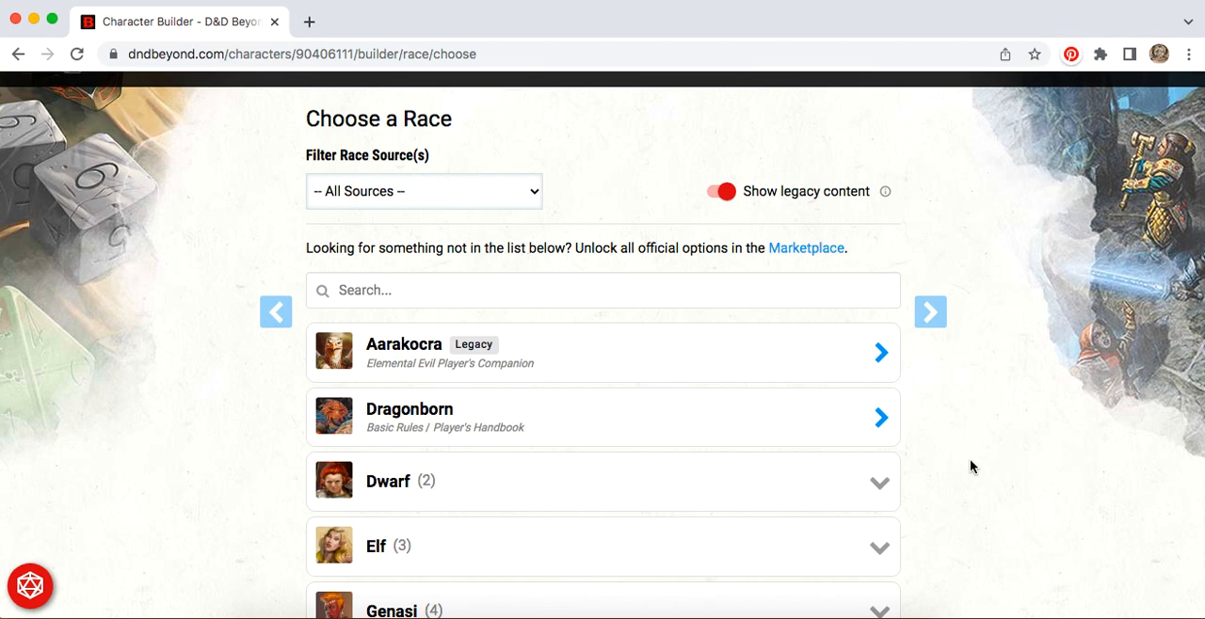
pyautogui.scroll(-1, 250, 495)
pyautogui.scroll(-3, 250, 495)
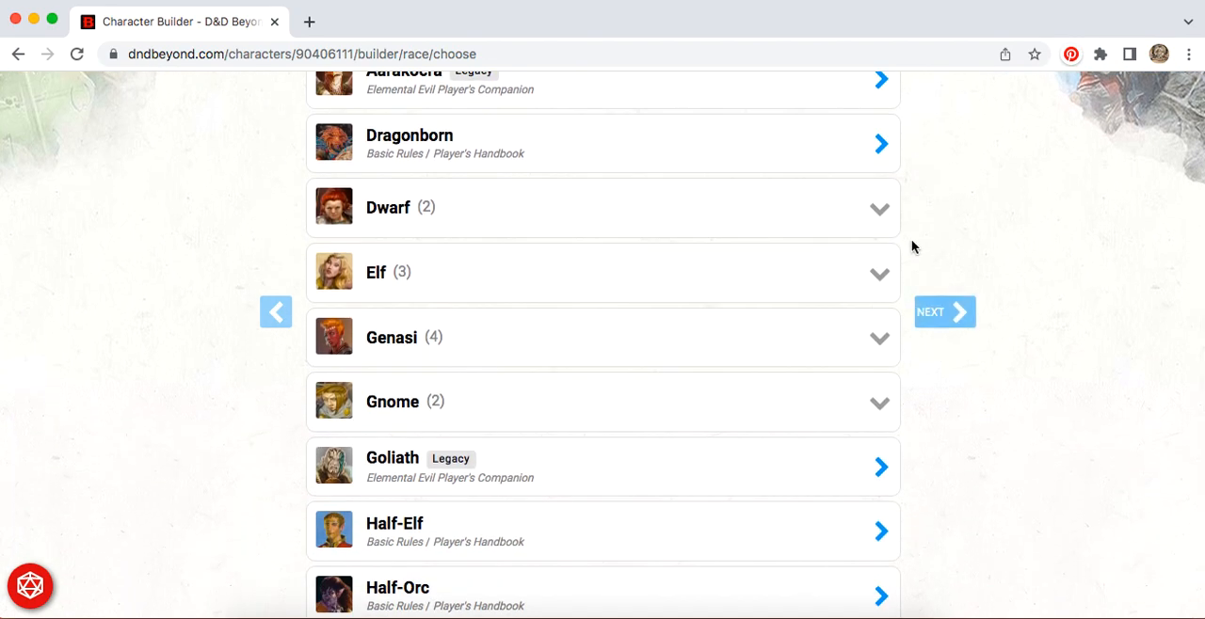
pyautogui.click(878, 212)
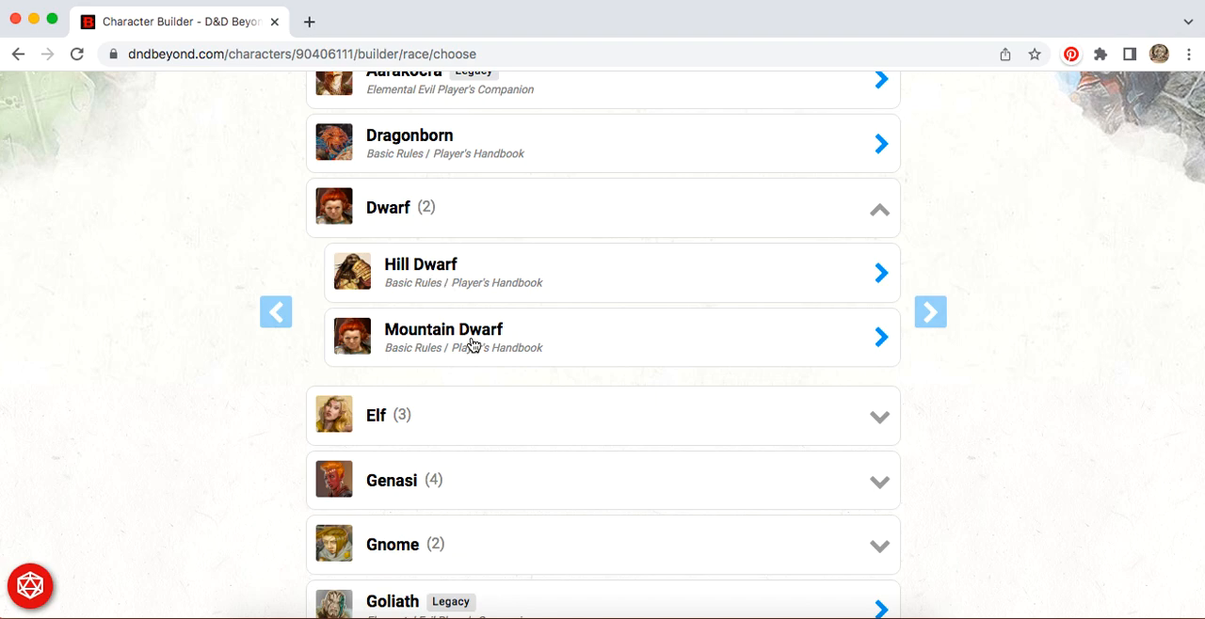
pyautogui.scroll(-3, 971, 453)
pyautogui.scroll(-3, 971, 454)
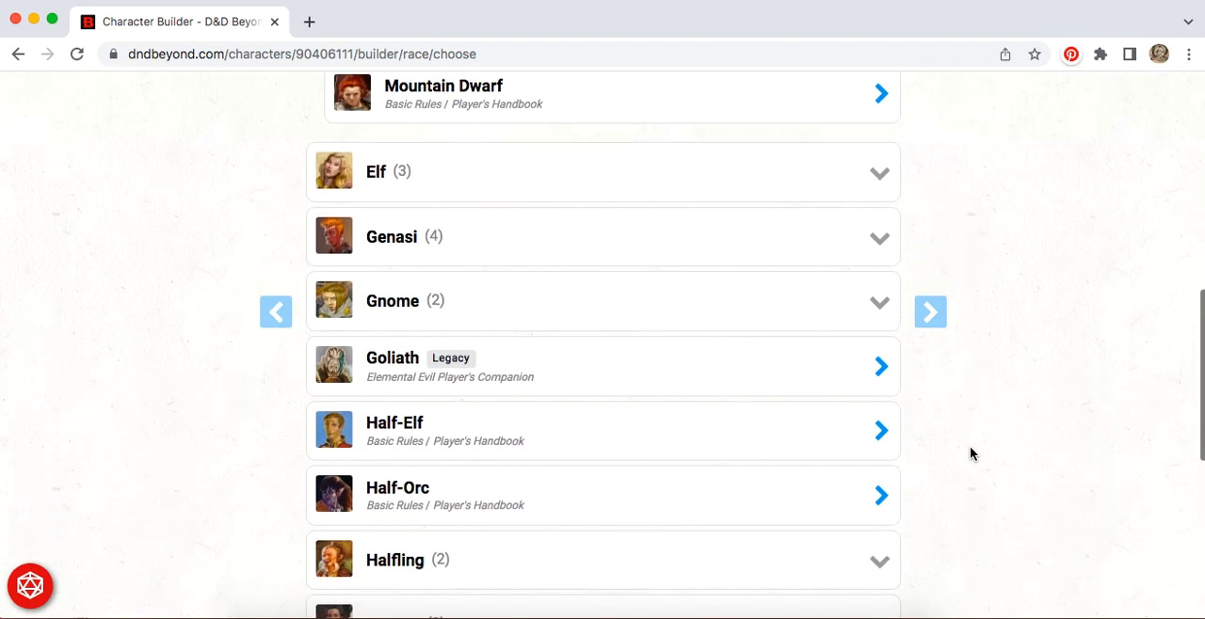
pyautogui.click(880, 241)
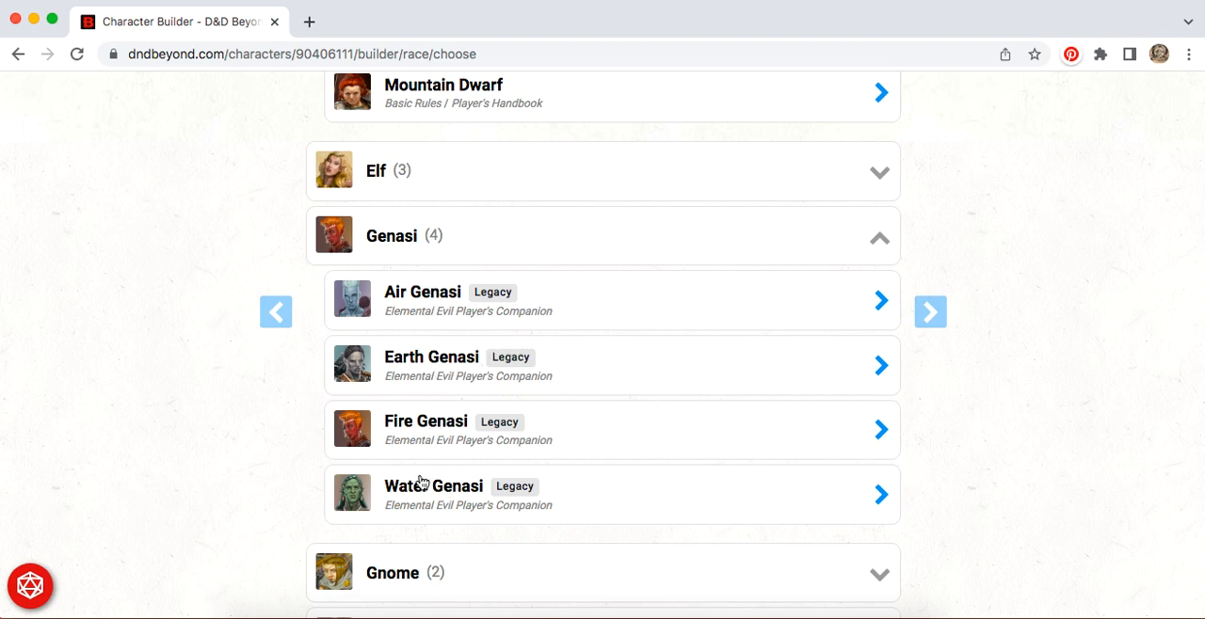
pyautogui.scroll(-5, 647, 492)
pyautogui.scroll(-1, 647, 493)
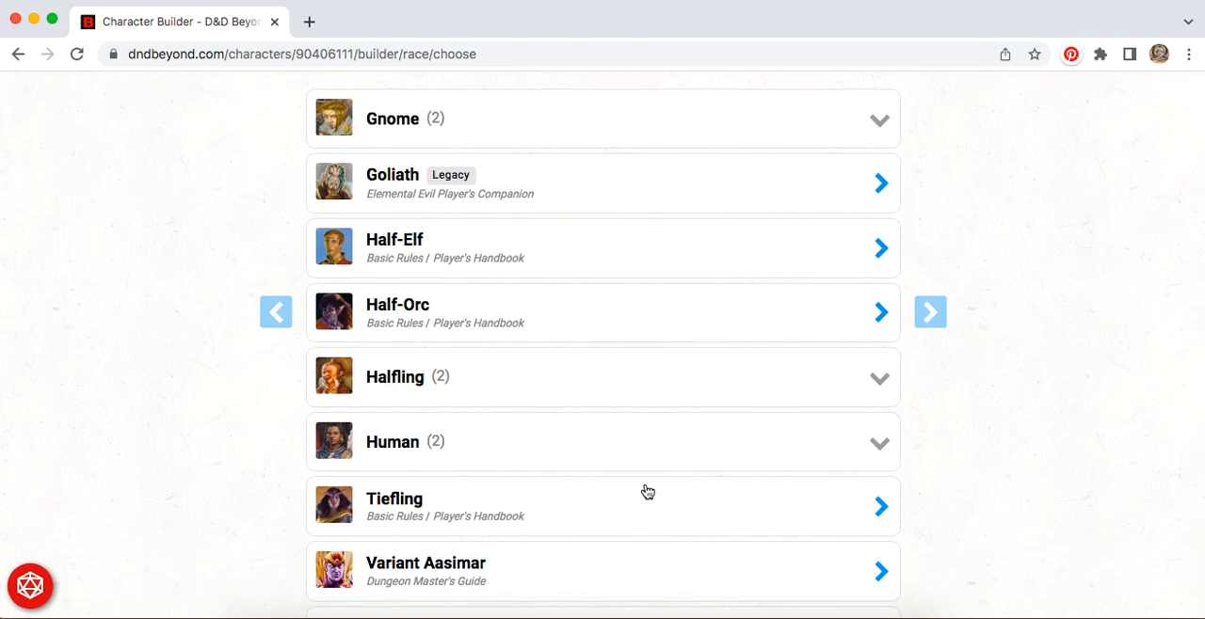
pyautogui.scroll(-2, 648, 492)
# Step: Choose Rock Gnome from the Gnome group as the character's race, after reading its description
pyautogui.scroll(3, 647, 492)
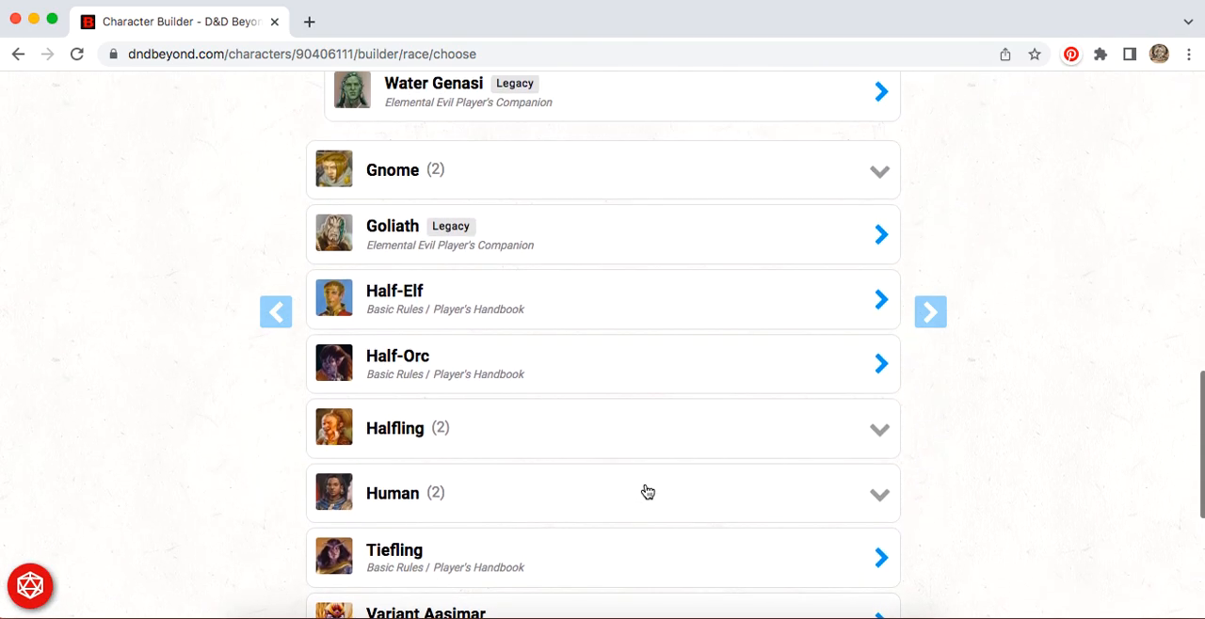
pyautogui.scroll(1, 648, 493)
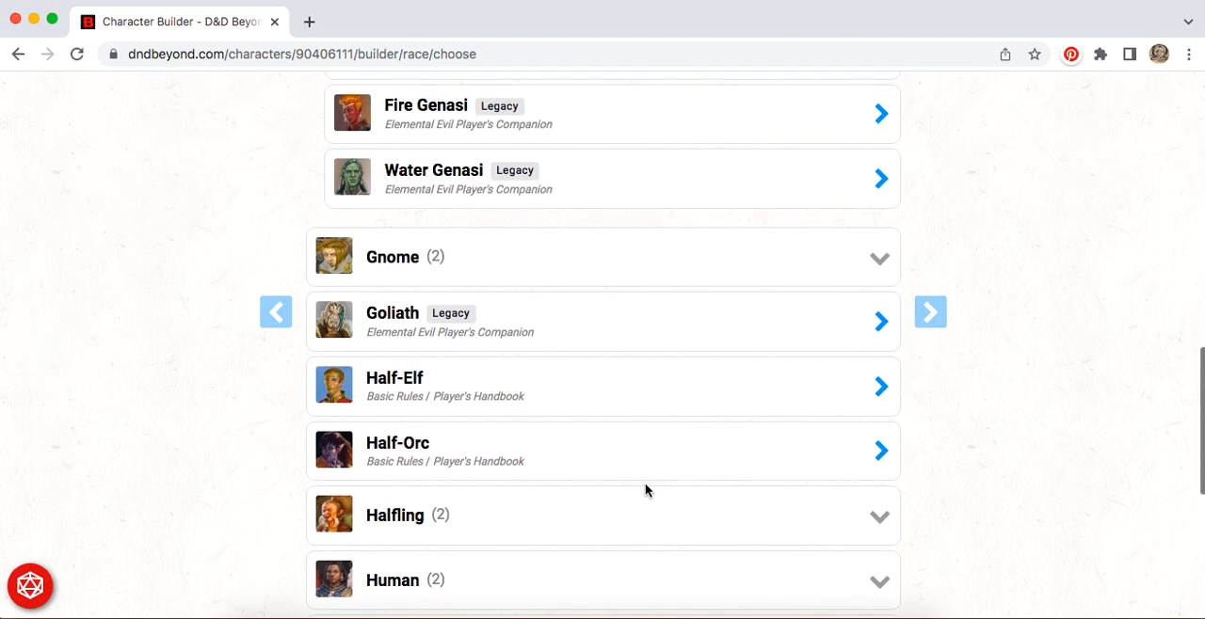
pyautogui.scroll(2, 646, 489)
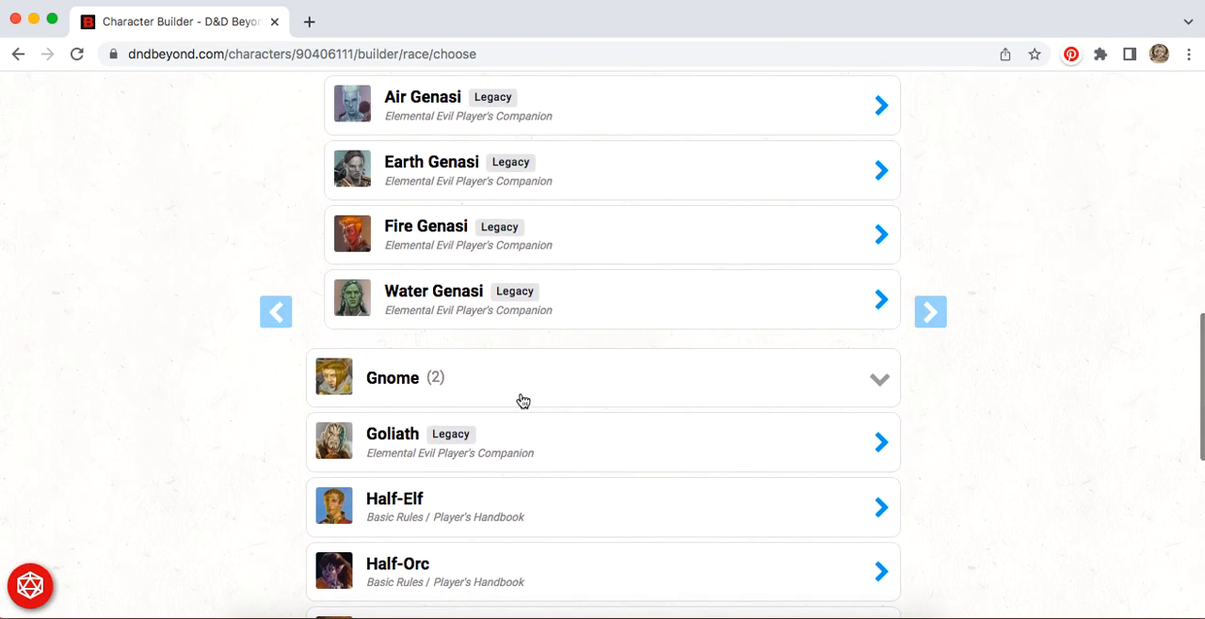
pyautogui.click(473, 386)
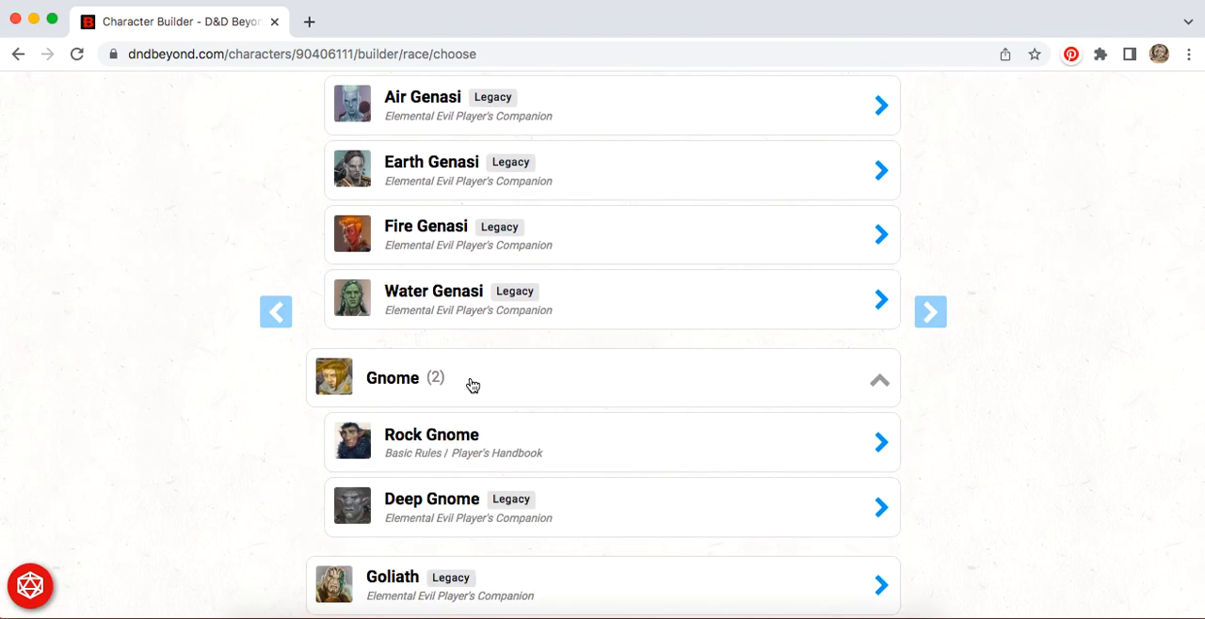
pyautogui.click(435, 444)
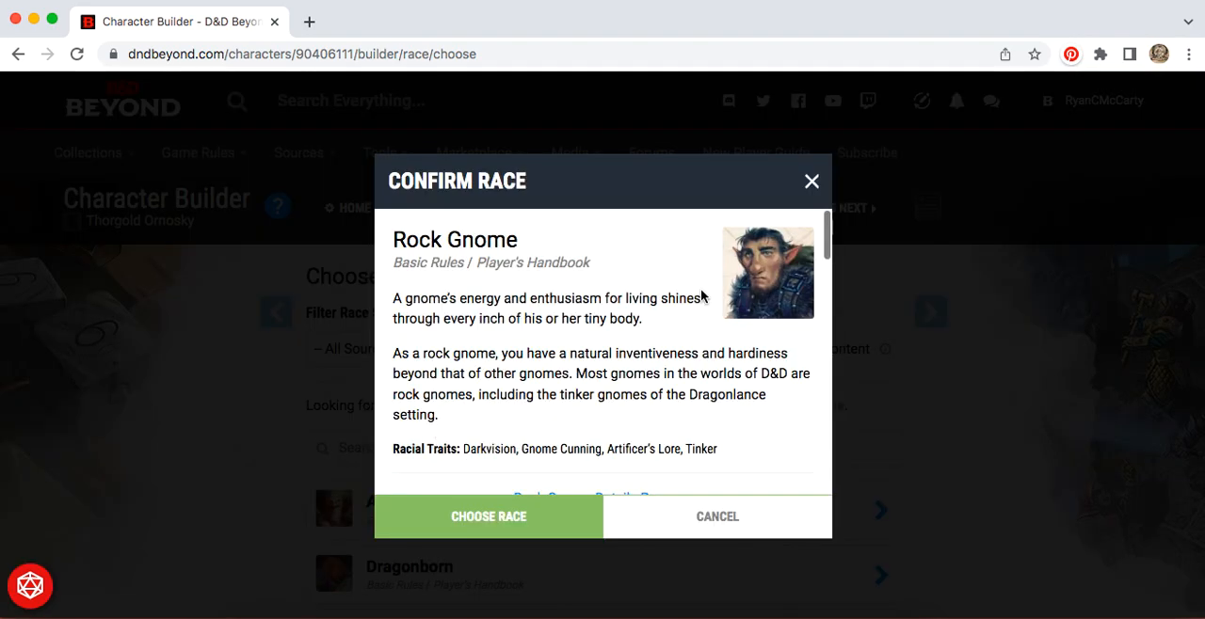
pyautogui.scroll(-1, 577, 345)
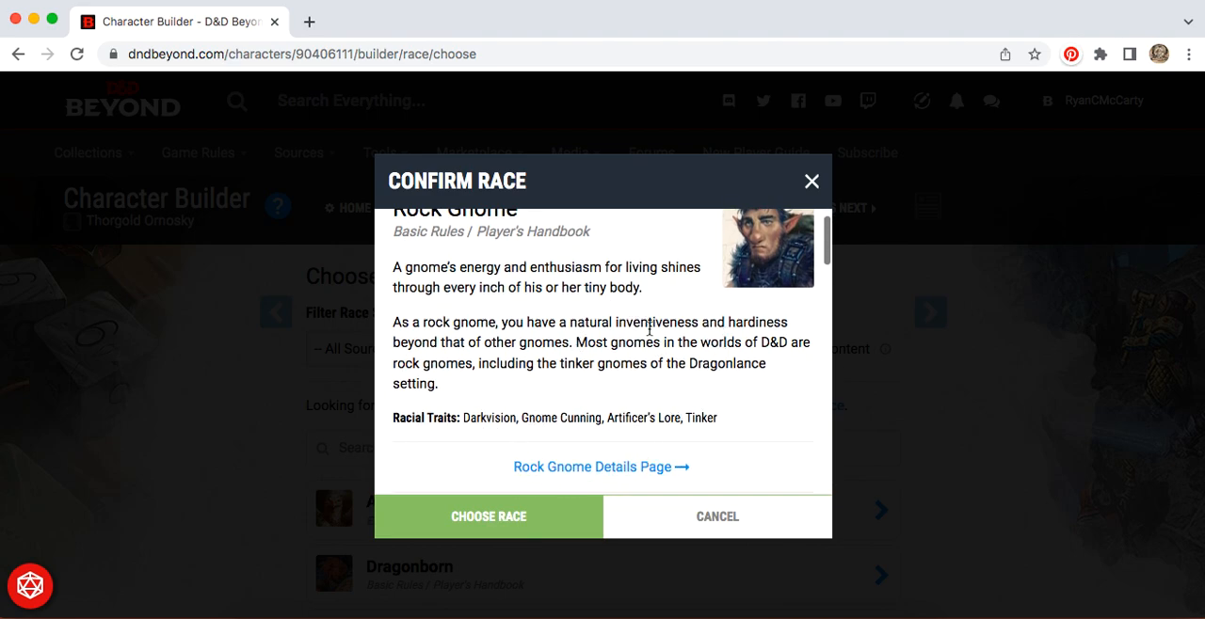
pyautogui.click(499, 518)
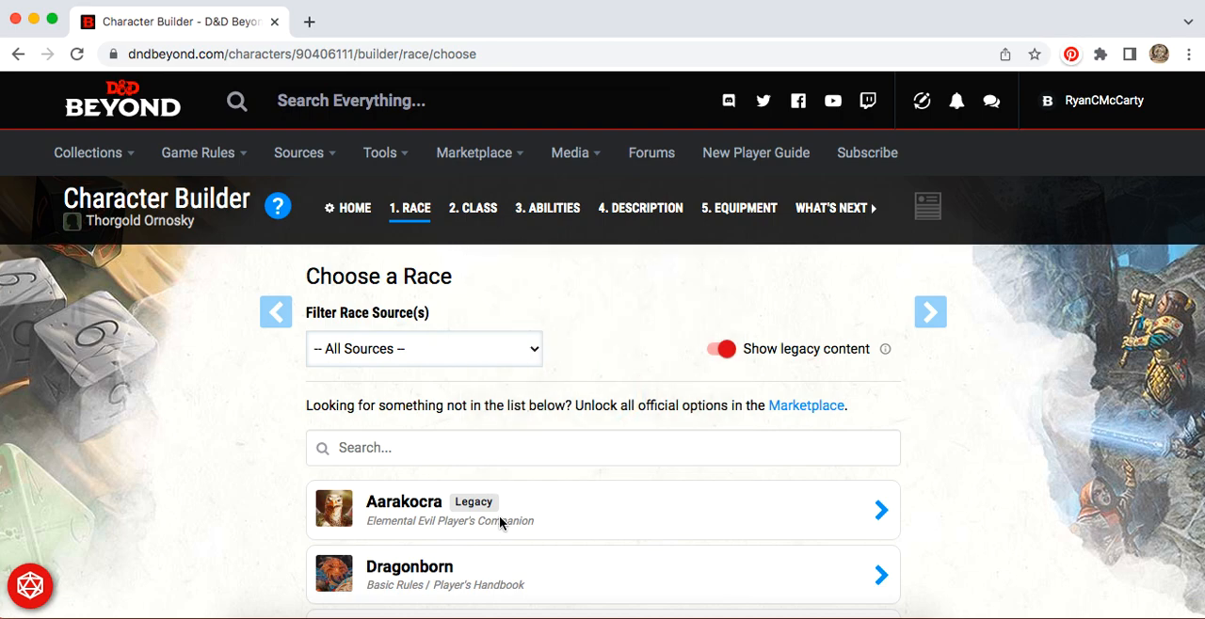
# Step: Review the Rock Gnome's racial traits, expanding Darkvision to read its description and collapsing it again
pyautogui.scroll(-1, 990, 445)
pyautogui.scroll(-3, 990, 444)
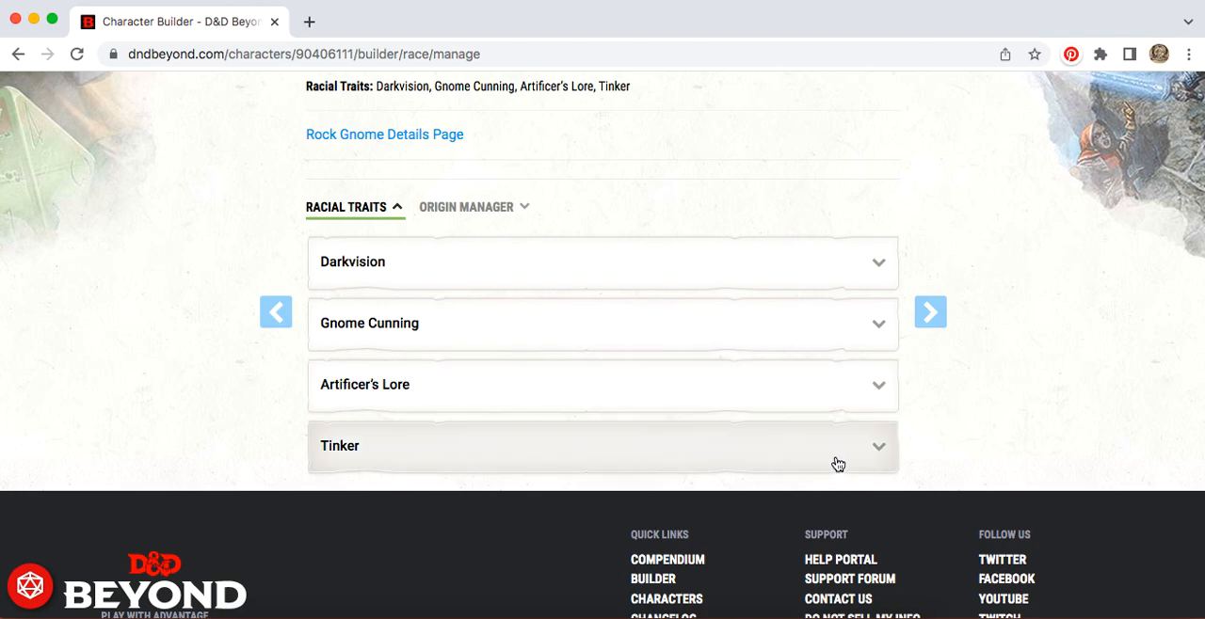
pyautogui.click(843, 282)
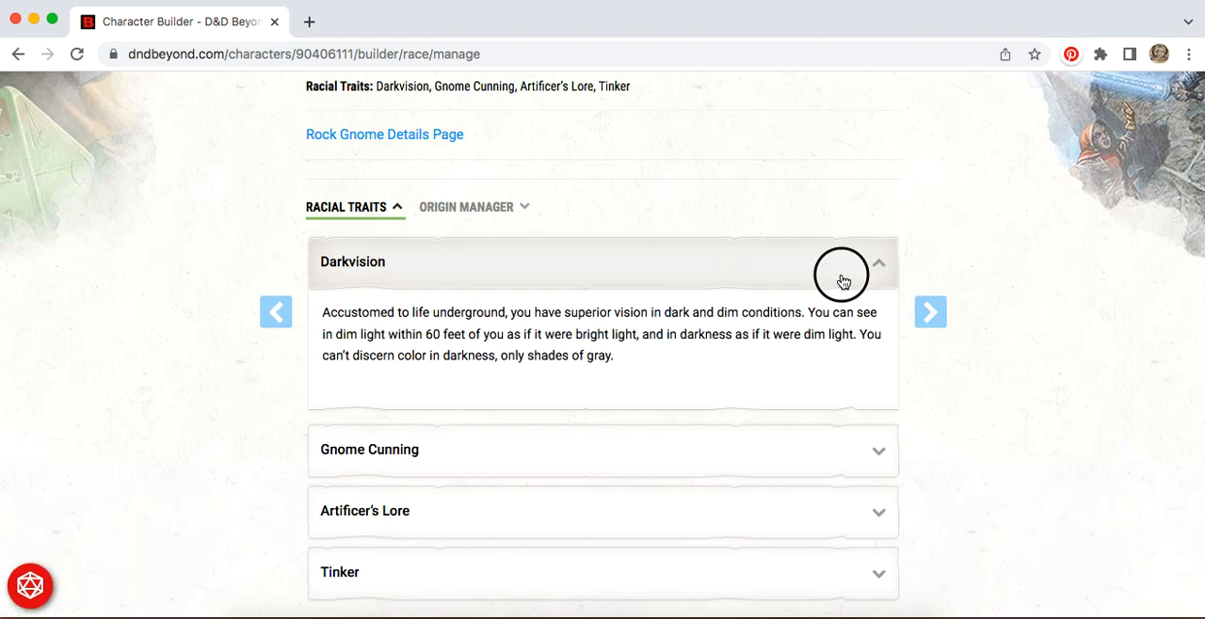
pyautogui.click(842, 279)
# Step: Continue to the class section, read the help on choosing a class and multiclassing, and proceed to the class selection list
pyautogui.click(928, 326)
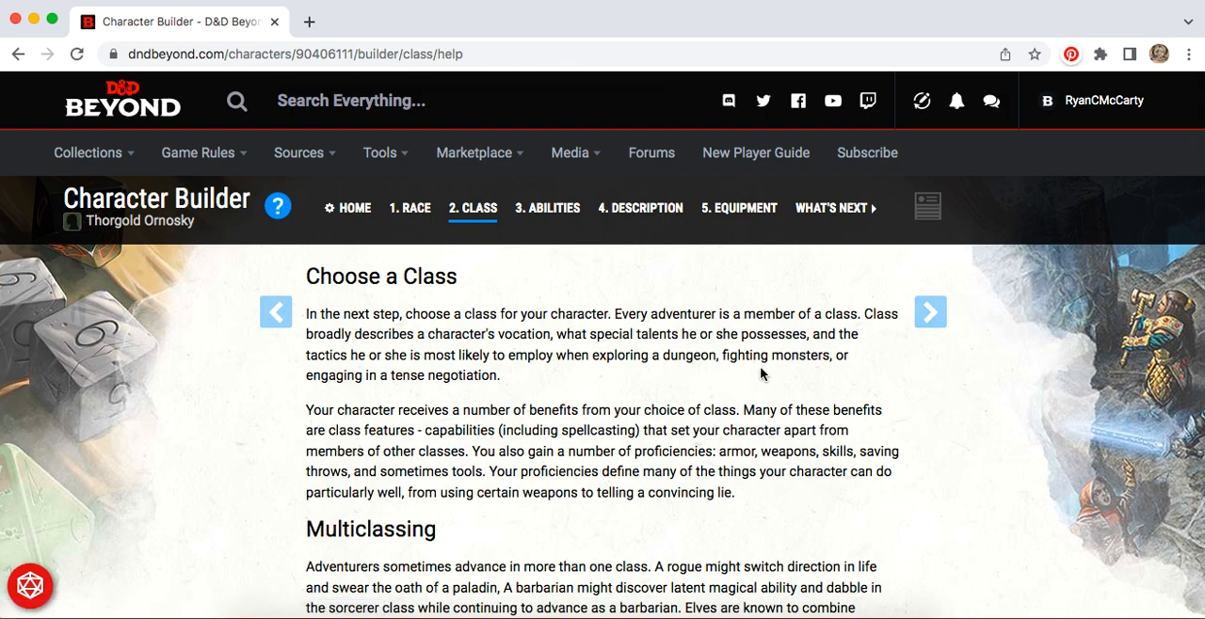
pyautogui.scroll(-3, 760, 372)
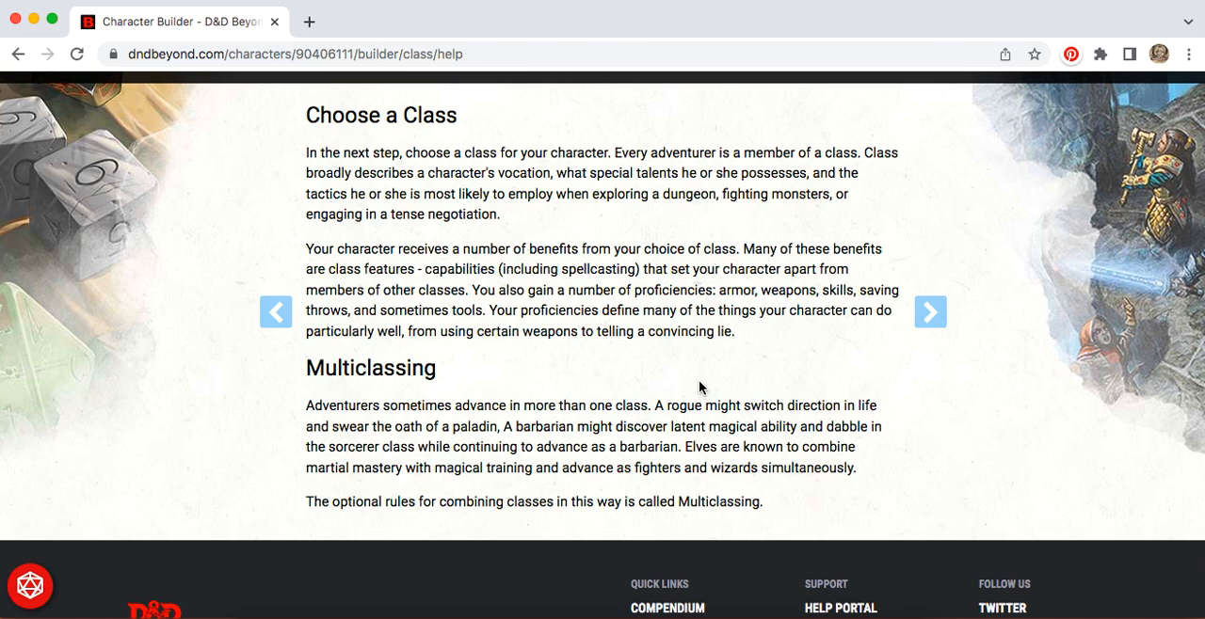
pyautogui.click(944, 314)
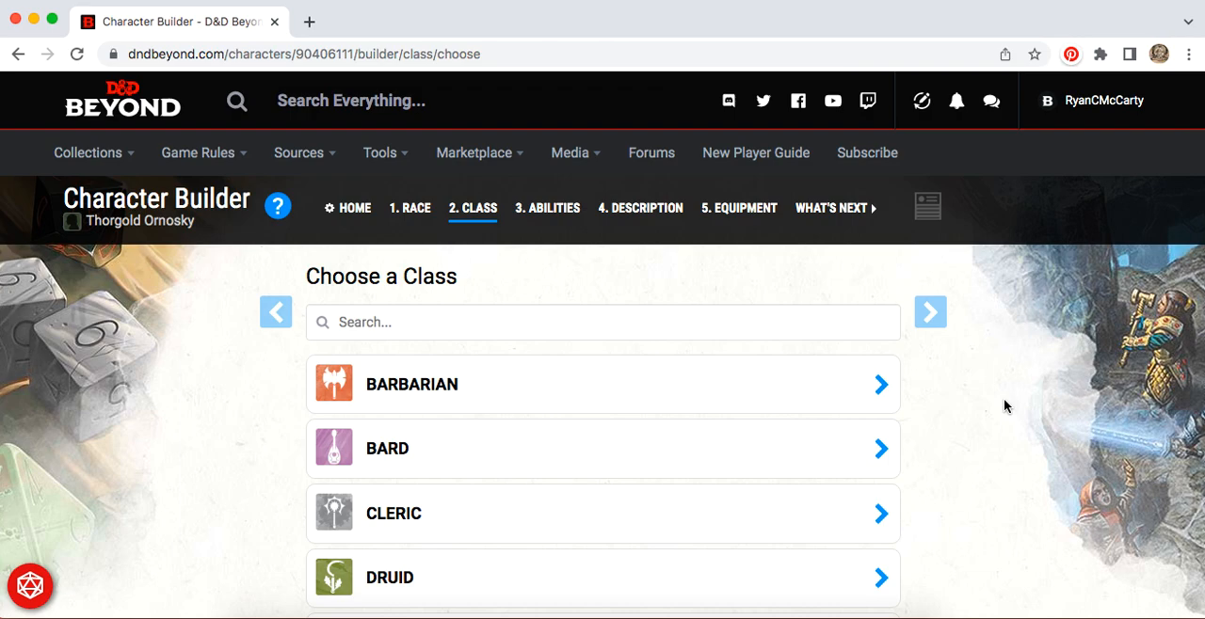
# Step: Look through the available classes and open the details of the Monk class
pyautogui.scroll(-1, 1003, 406)
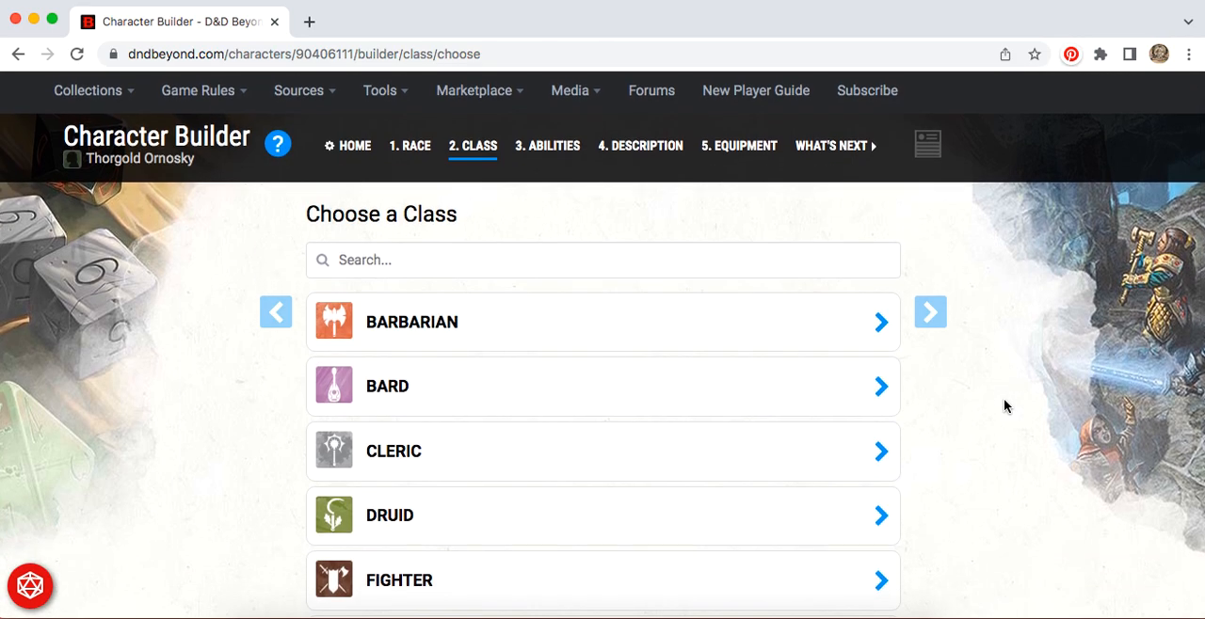
pyautogui.scroll(-1, 1004, 405)
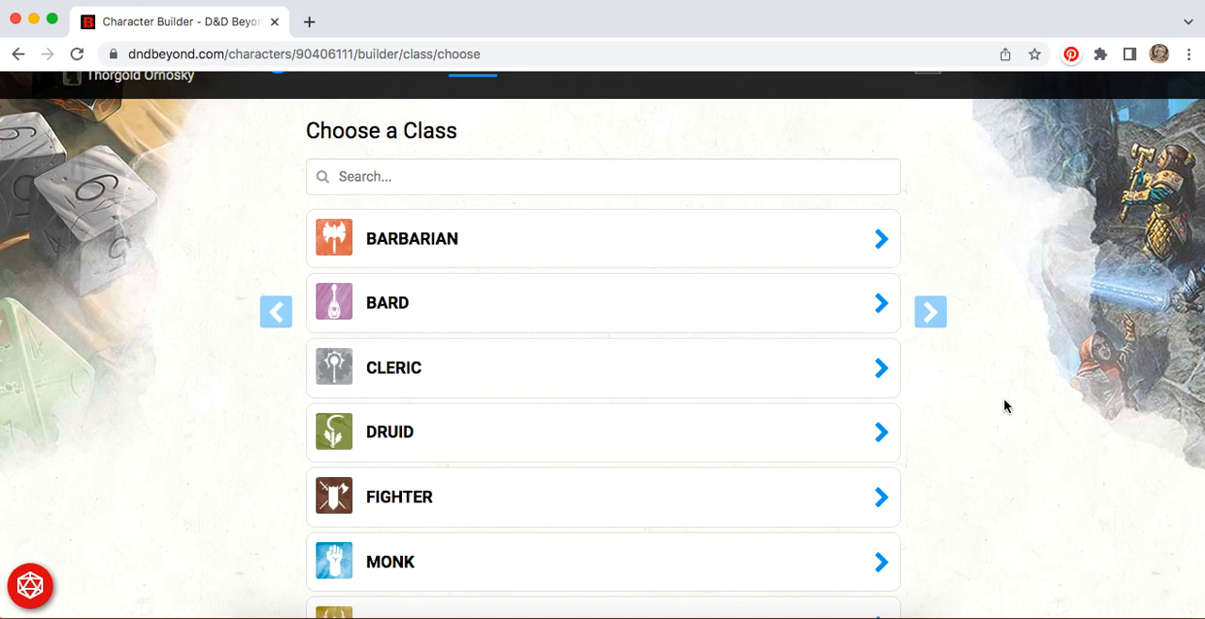
pyautogui.scroll(-2, 1004, 406)
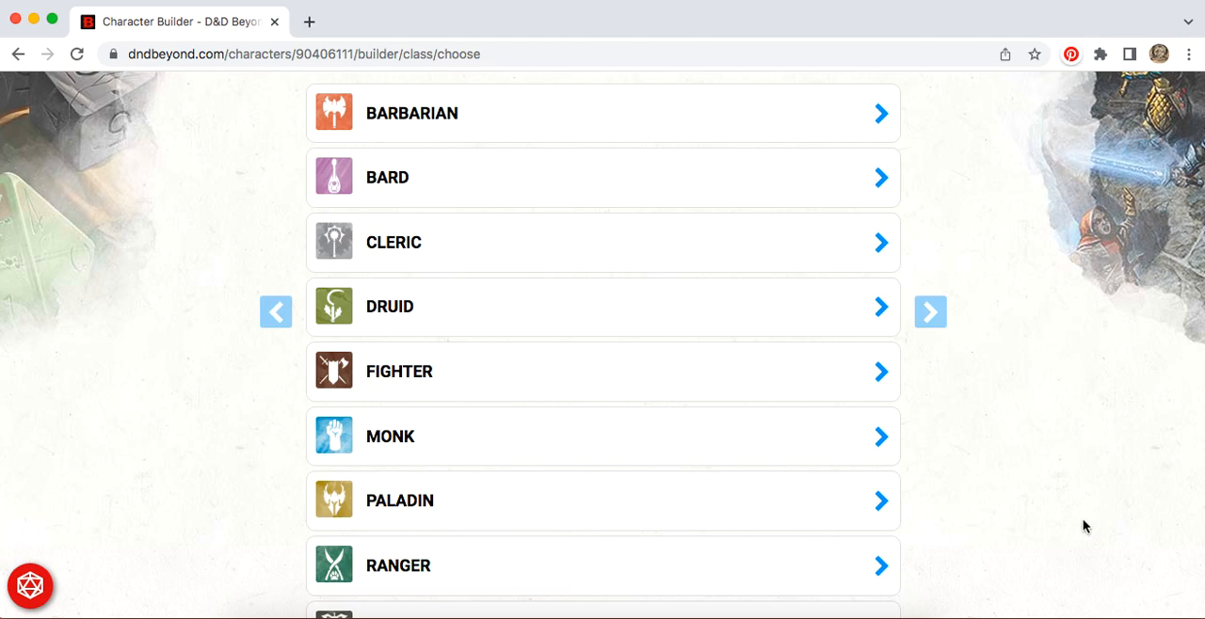
pyautogui.scroll(-2, 1024, 353)
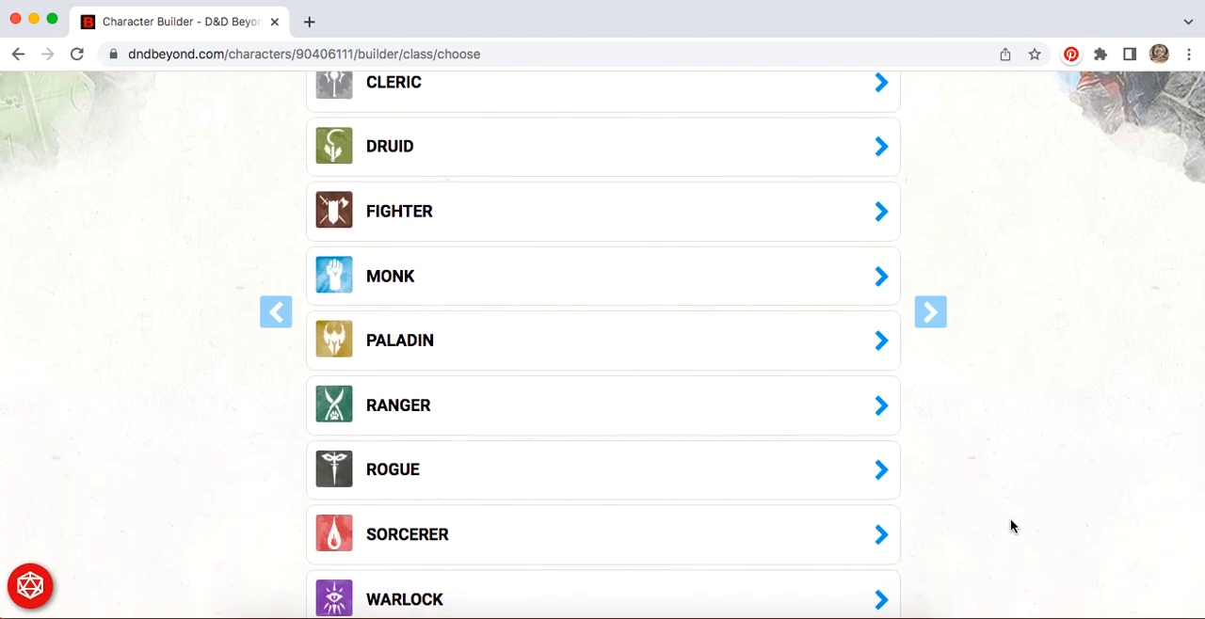
pyautogui.scroll(-2, 1010, 525)
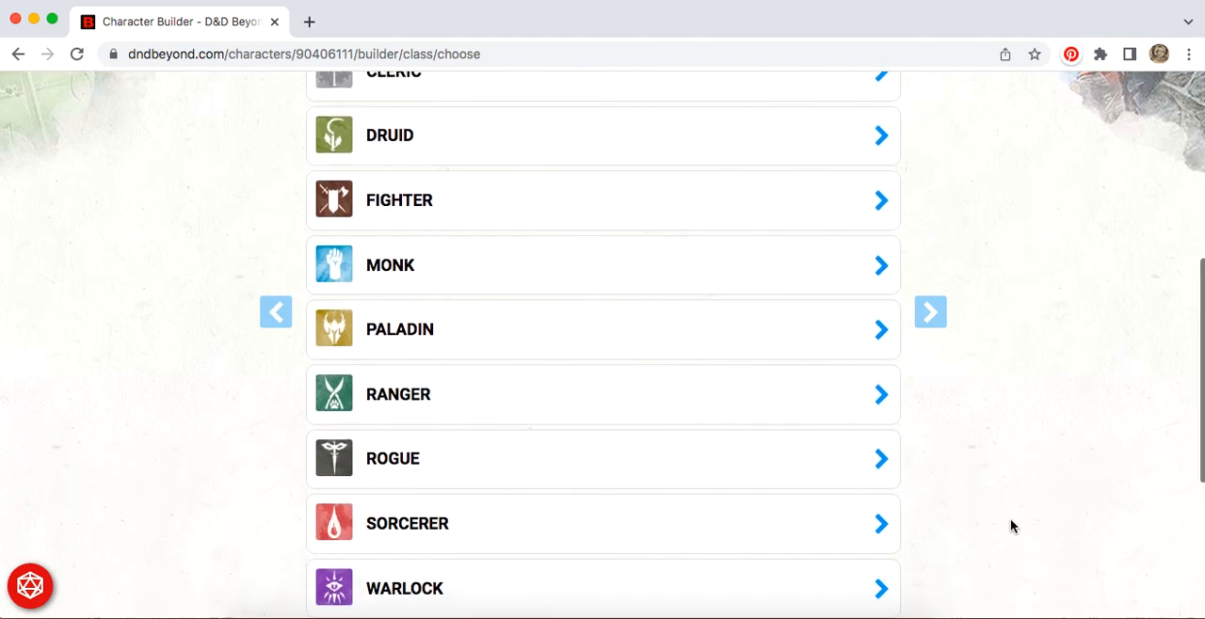
pyautogui.scroll(2, 1010, 525)
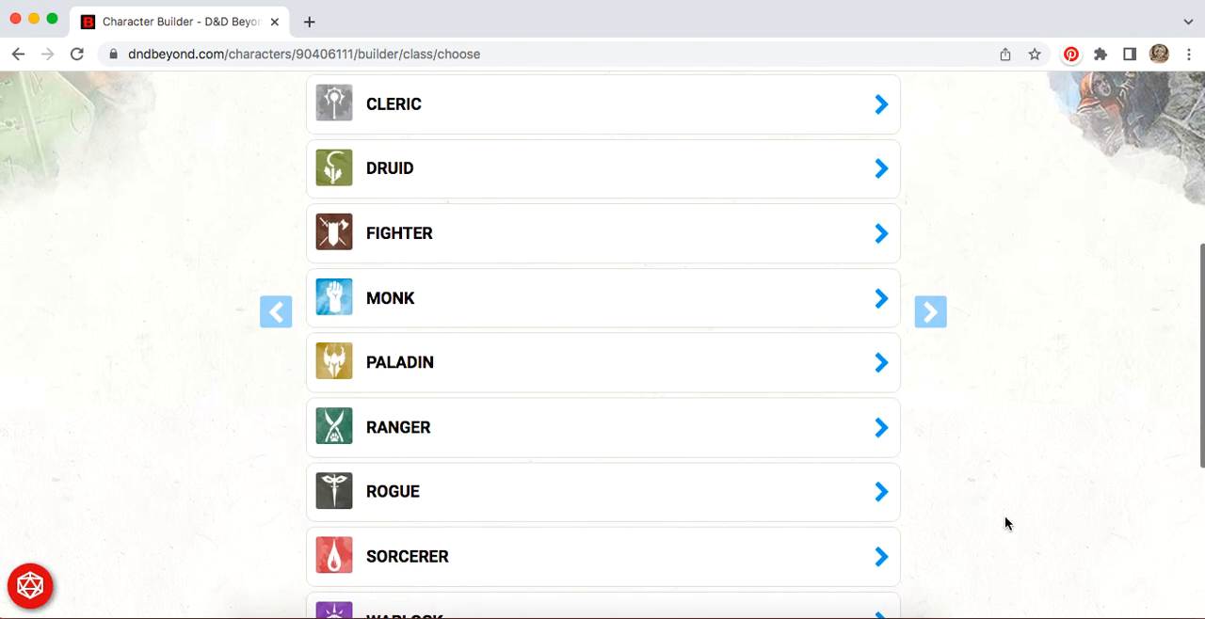
pyautogui.click(402, 315)
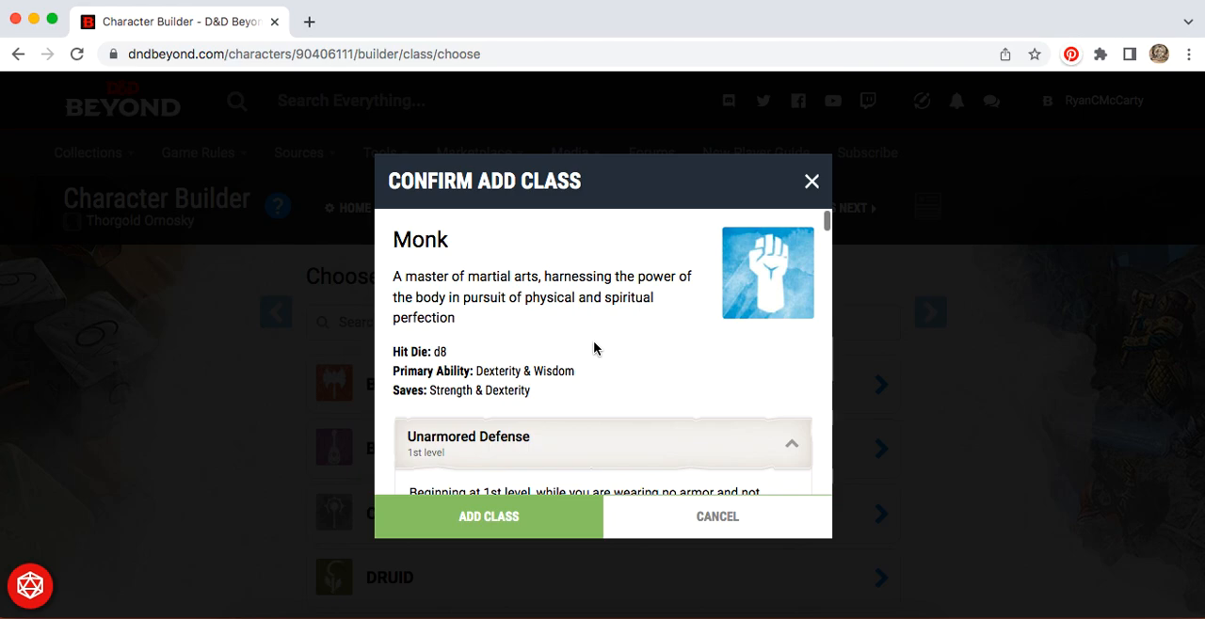
# Step: Read through the Monk's class features as far as Ability Score Improvement and add Monk as the character's class
pyautogui.scroll(-3, 593, 348)
pyautogui.scroll(-2, 668, 379)
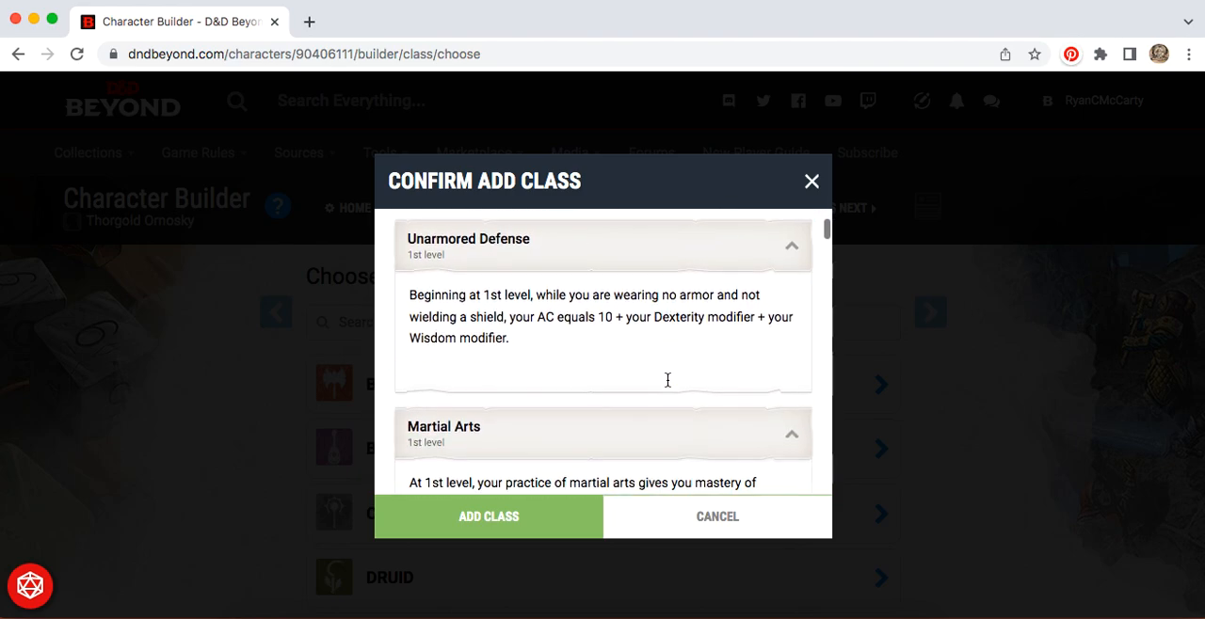
pyautogui.scroll(-2, 668, 379)
pyautogui.scroll(-3, 667, 380)
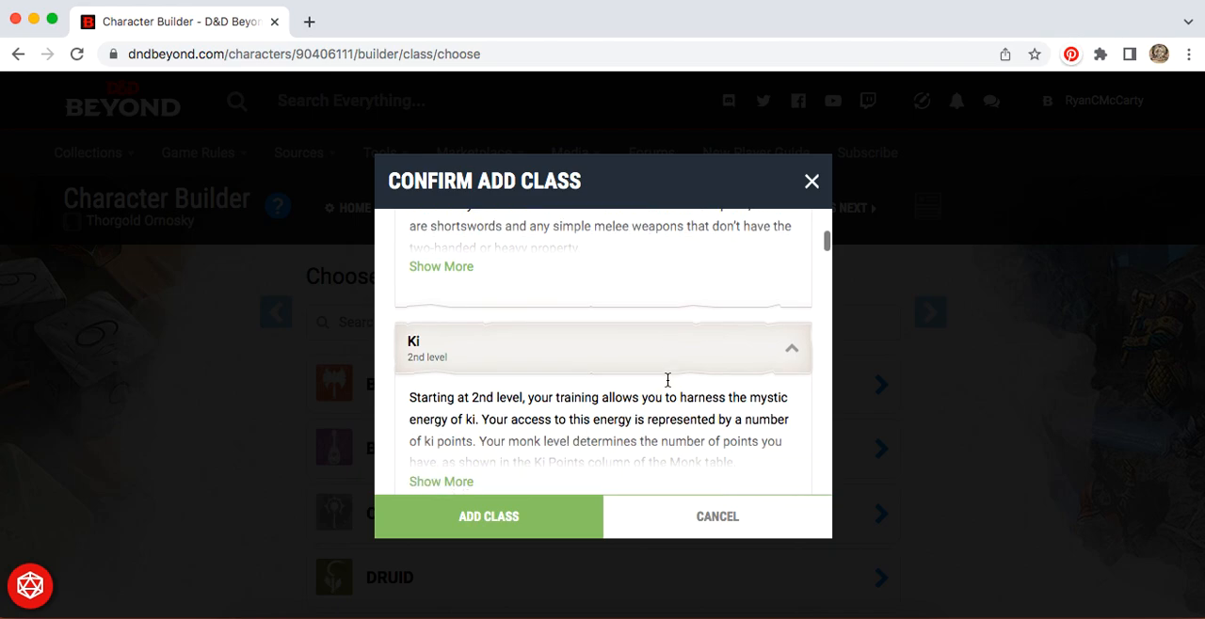
pyautogui.scroll(-1, 667, 386)
pyautogui.scroll(-3, 667, 386)
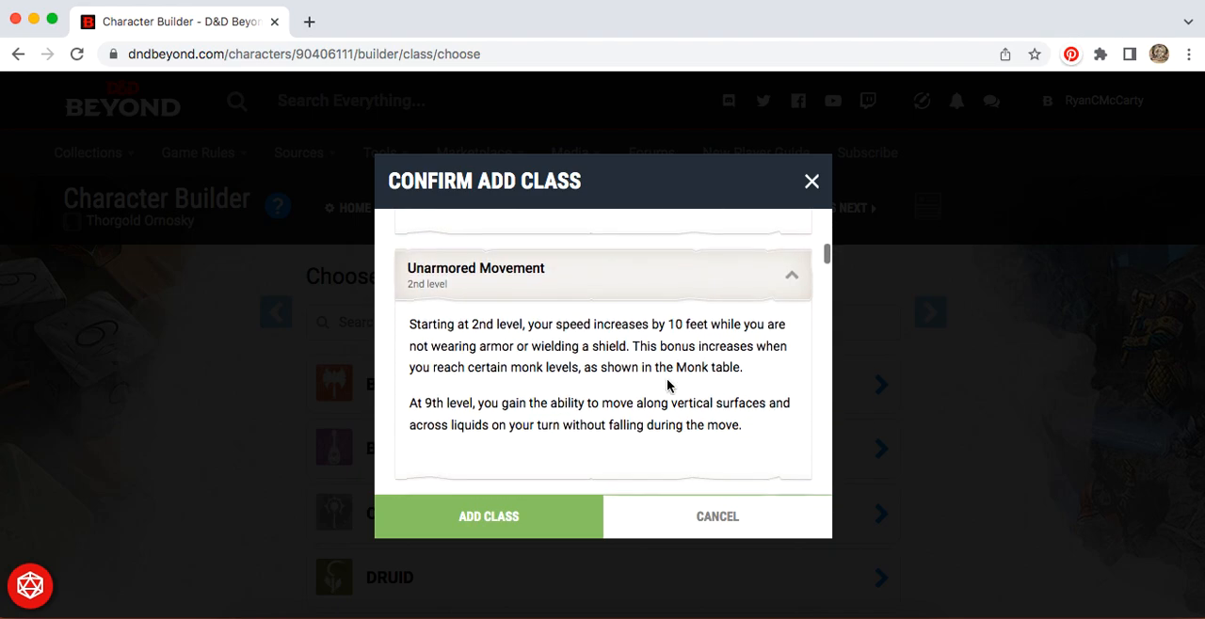
pyautogui.scroll(-4, 667, 386)
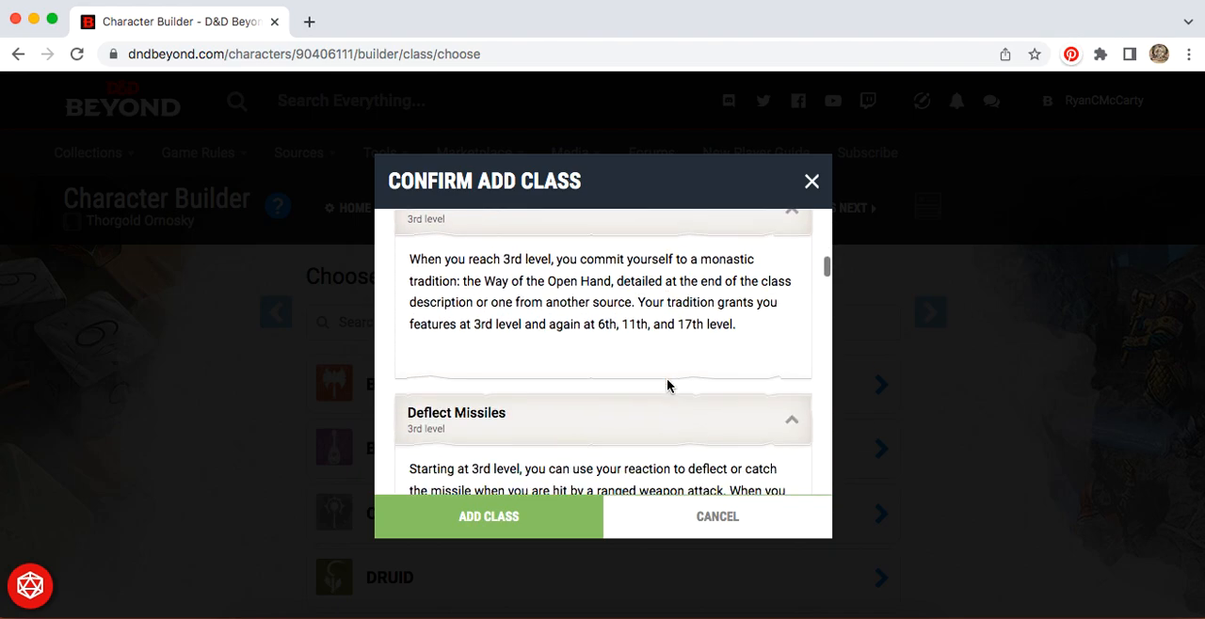
pyautogui.scroll(1, 666, 386)
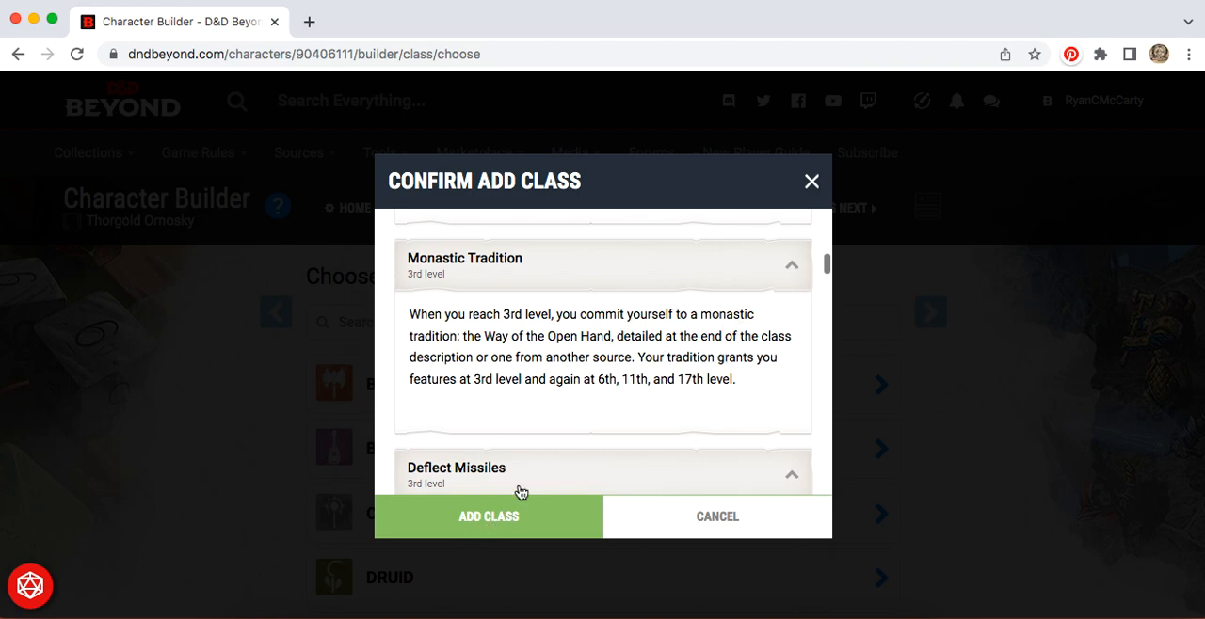
pyautogui.scroll(-5, 582, 361)
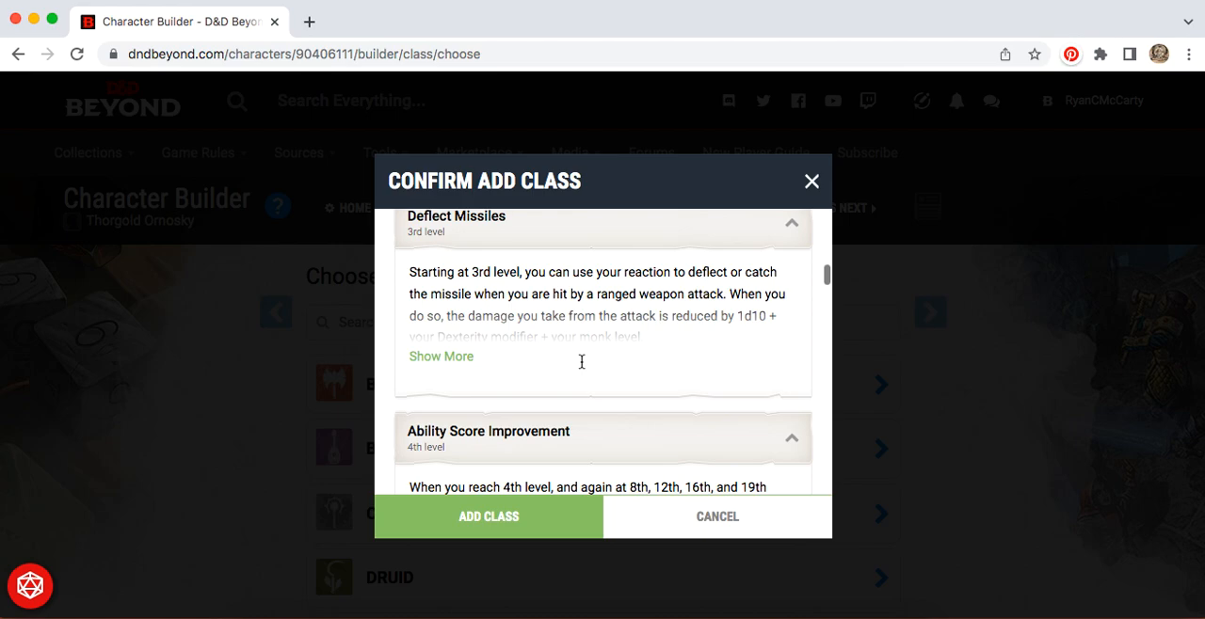
pyautogui.scroll(1, 581, 363)
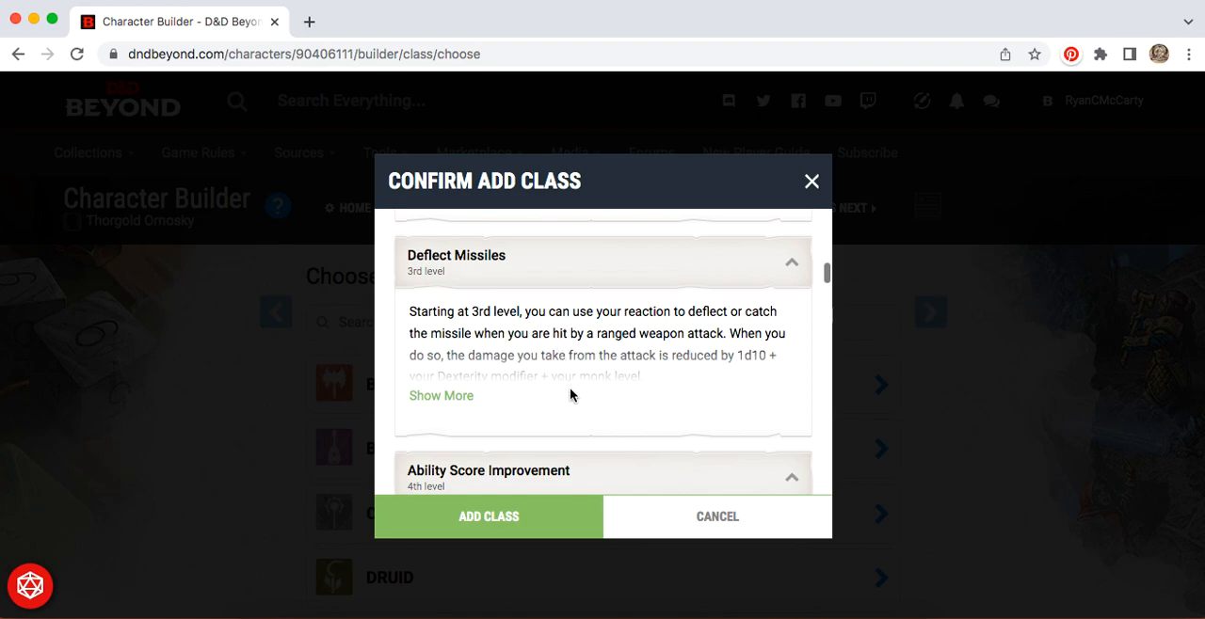
pyautogui.click(496, 520)
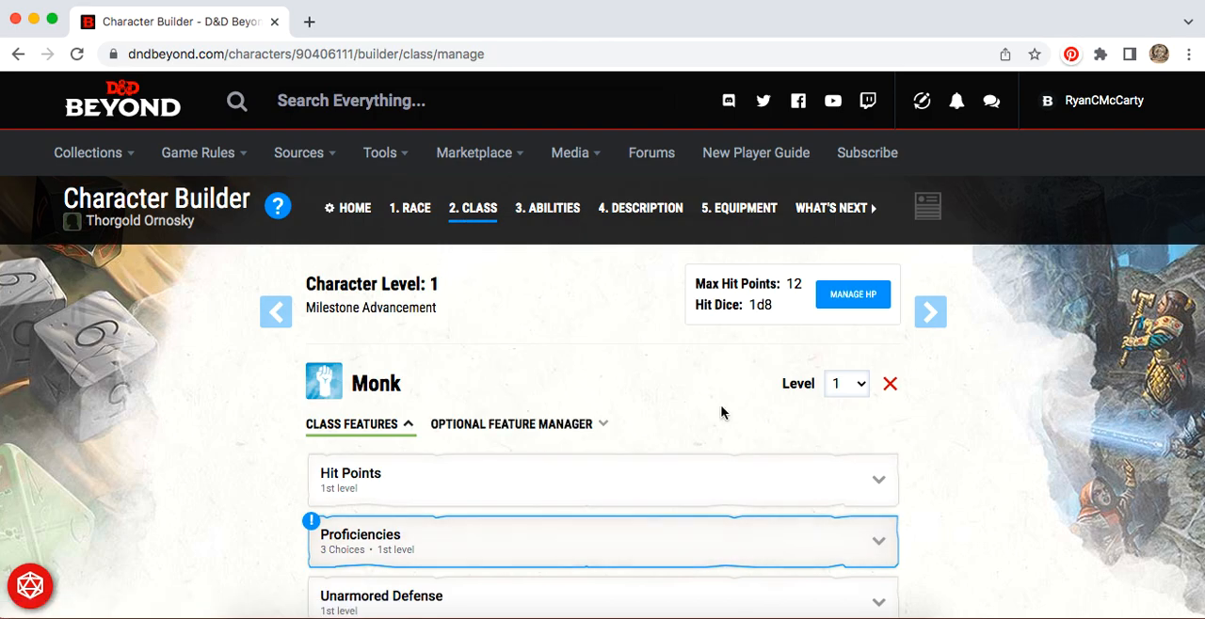
# Step: Expand the Monk's Hit Points feature to read its description, and collapse it again
pyautogui.scroll(-2, 973, 410)
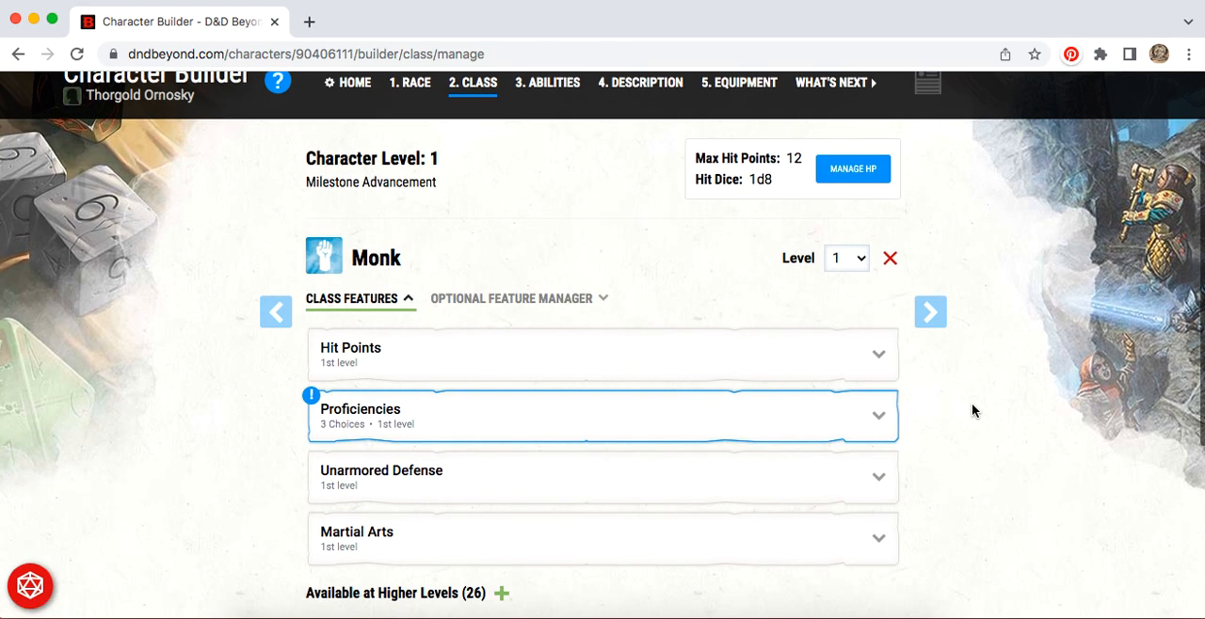
pyautogui.click(401, 365)
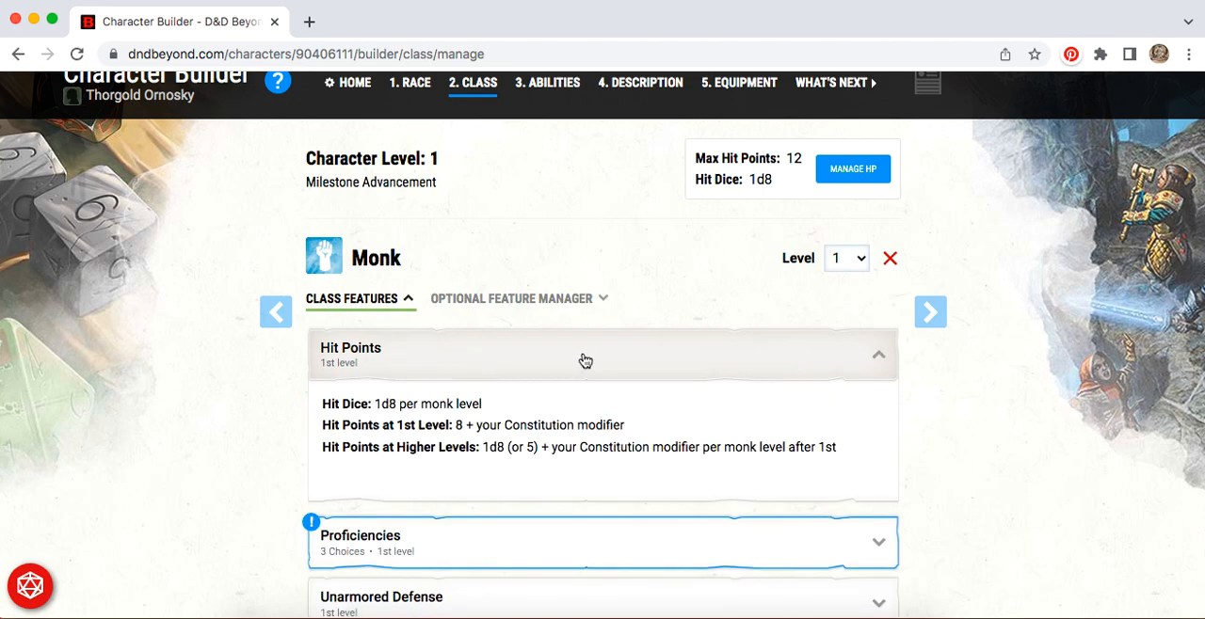
pyautogui.click(753, 364)
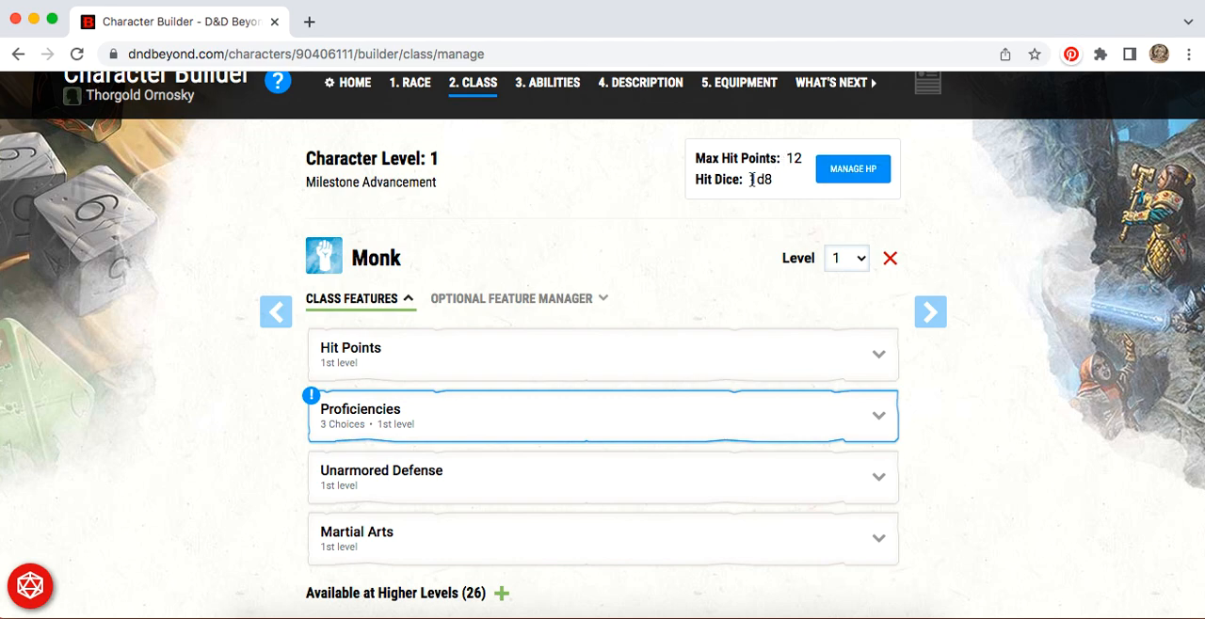
# Step: Choose Acrobatics and Religion as the two Monk skills in the Proficiencies feature
pyautogui.scroll(-1, 659, 344)
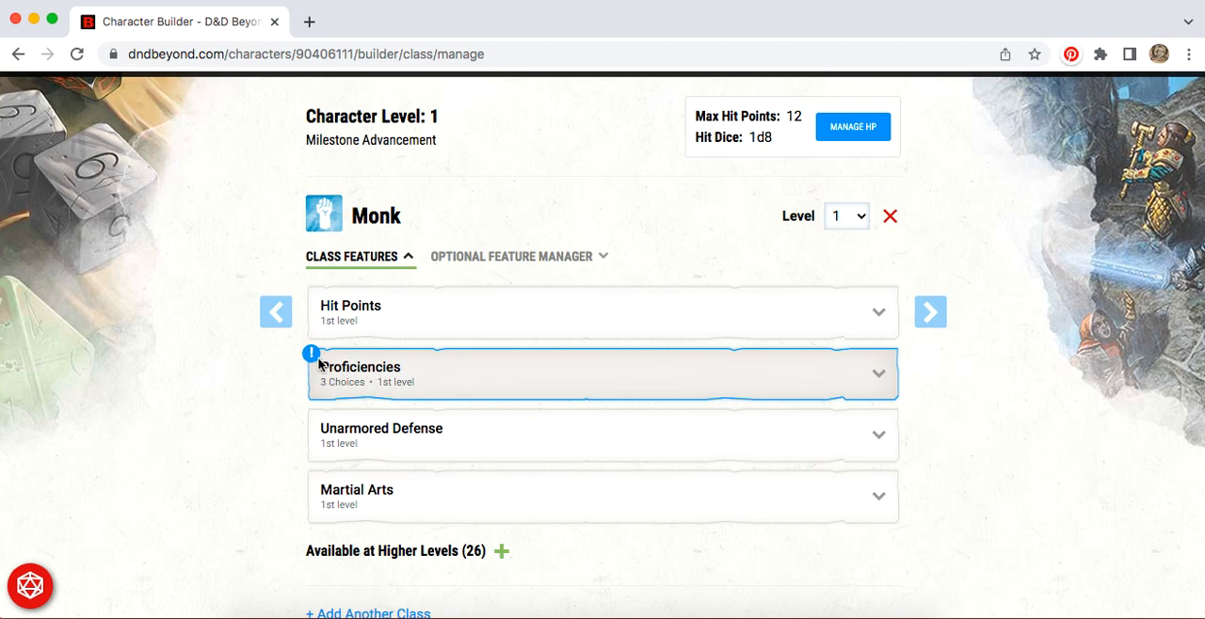
pyautogui.click(480, 395)
pyautogui.scroll(-3, 972, 470)
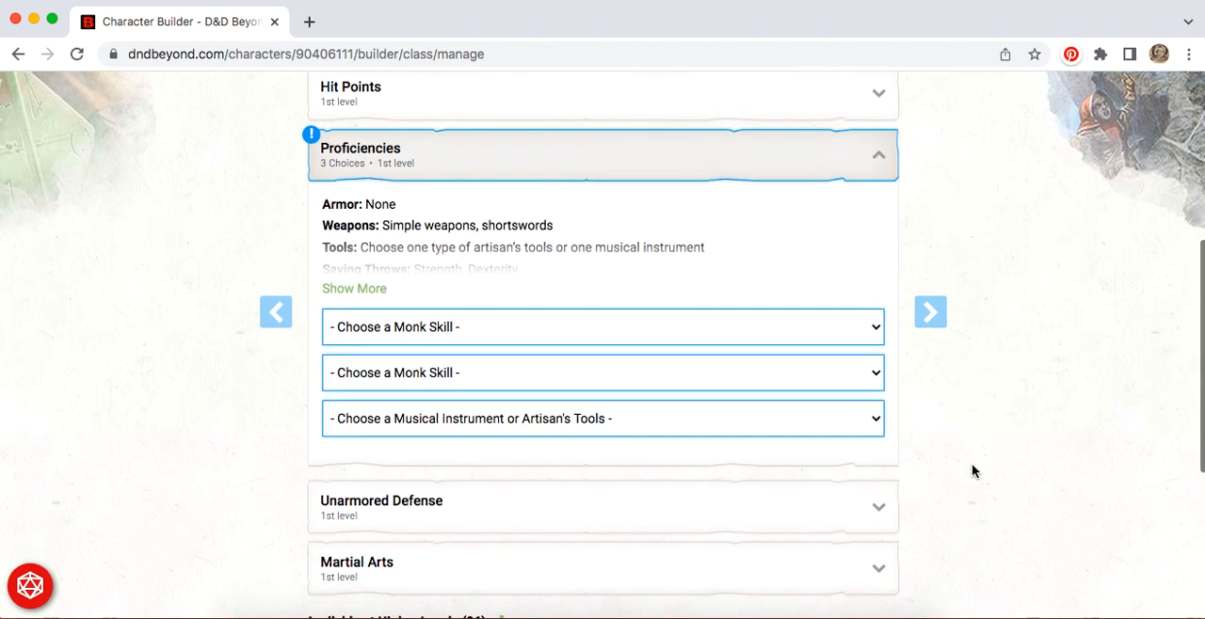
pyautogui.click(577, 329)
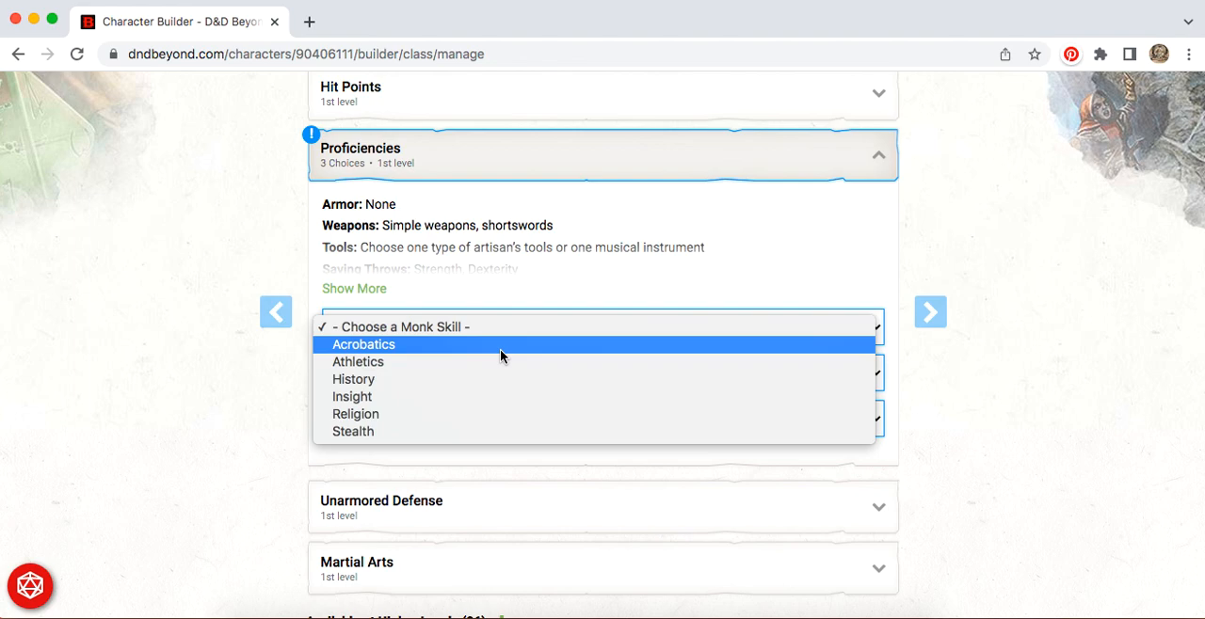
pyautogui.click(500, 356)
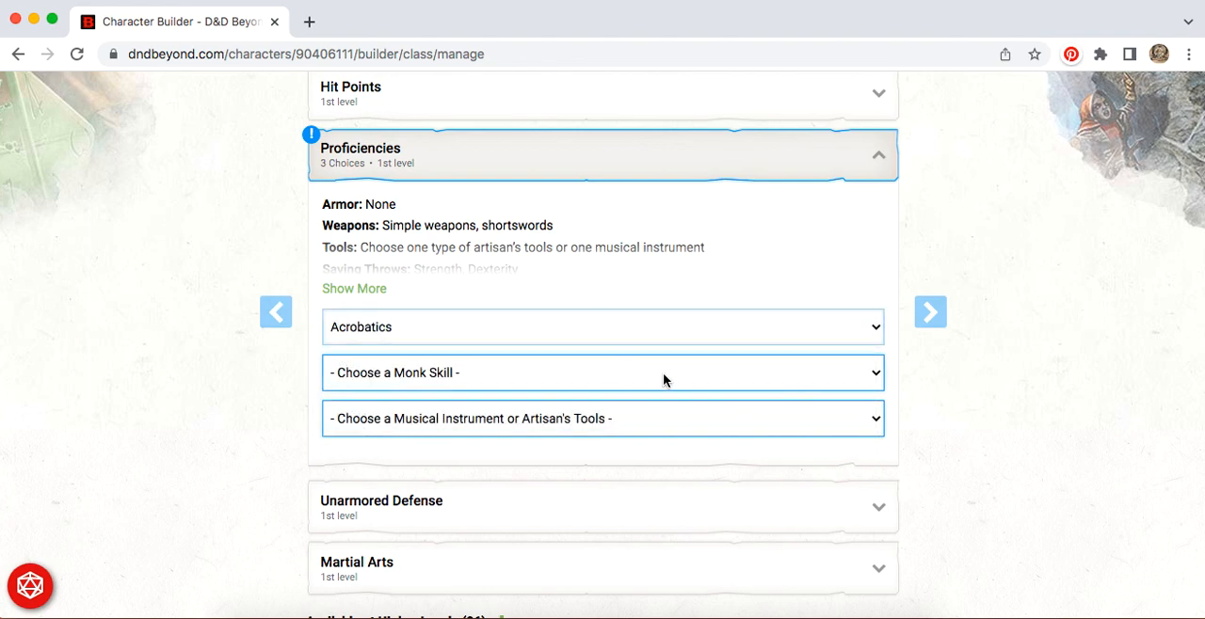
pyautogui.click(668, 378)
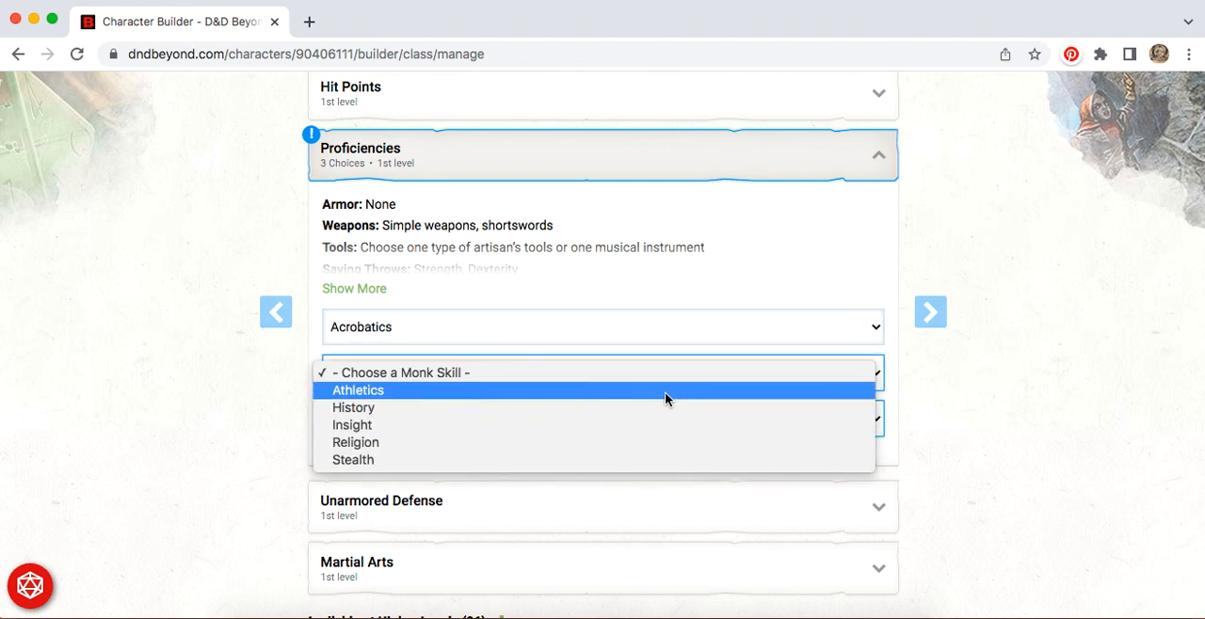
pyautogui.click(652, 444)
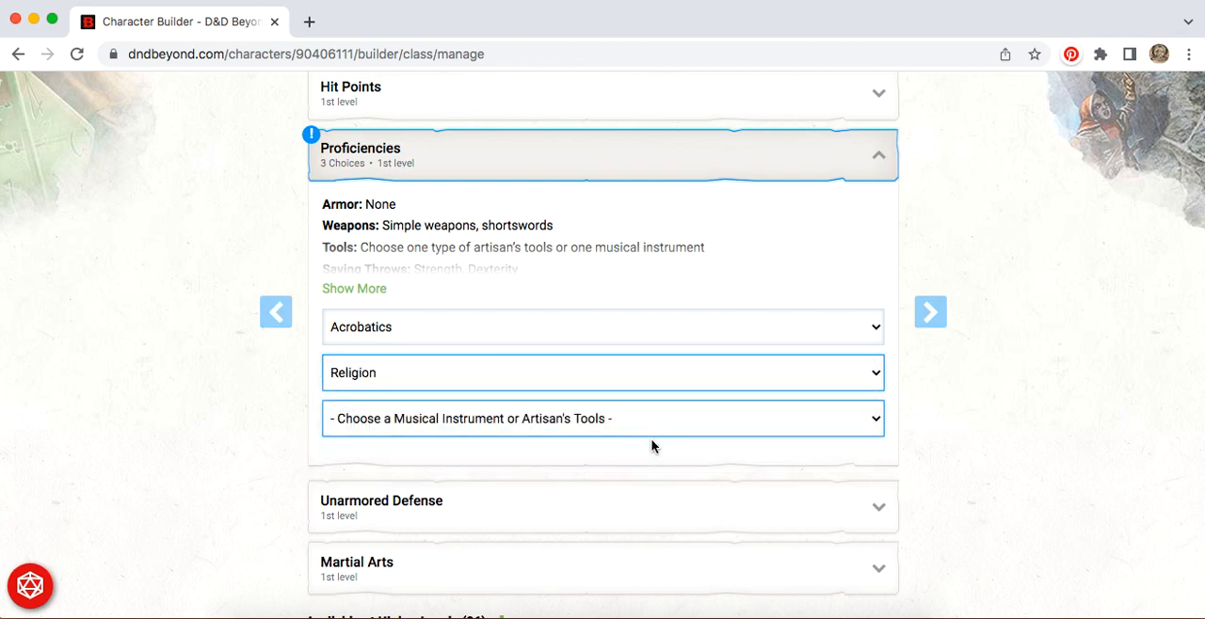
# Step: Look through the musical instruments and artisan's tools and choose Hand Drum as the Monk's tool proficiency
pyautogui.click(699, 423)
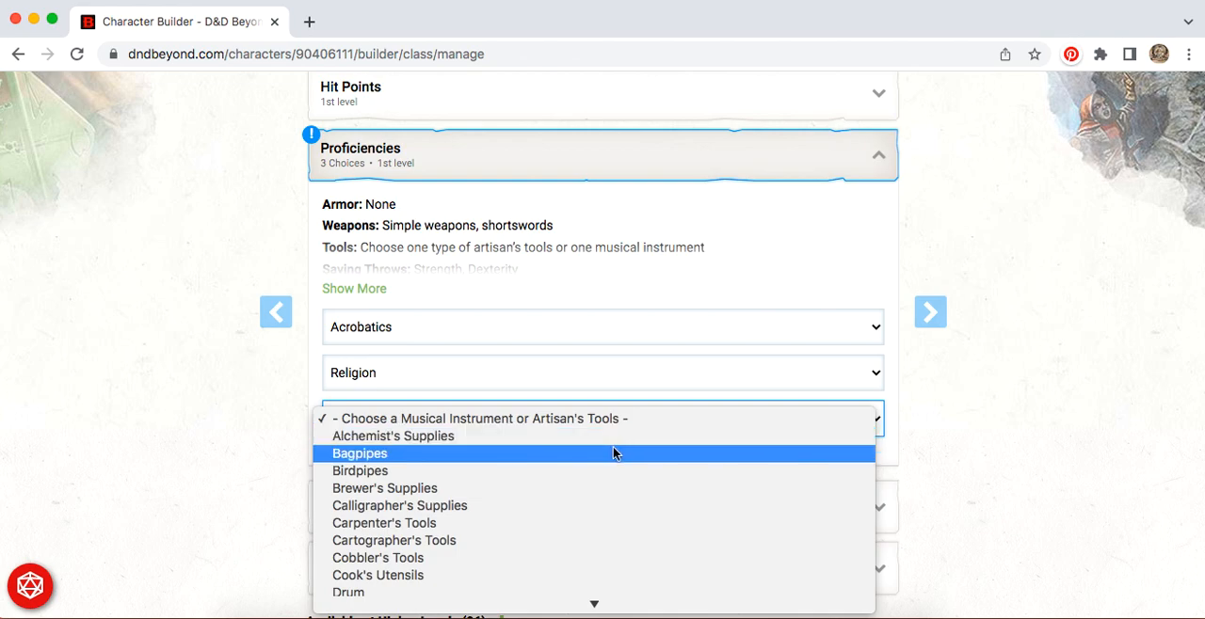
pyautogui.scroll(-3, 613, 455)
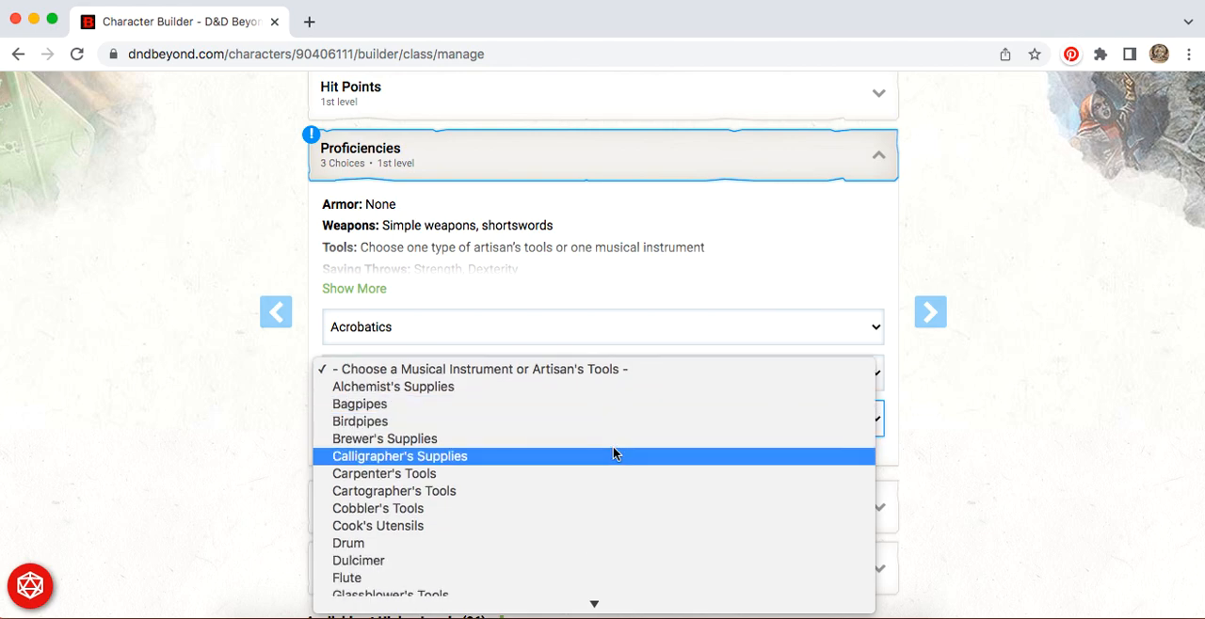
pyautogui.scroll(-5, 612, 451)
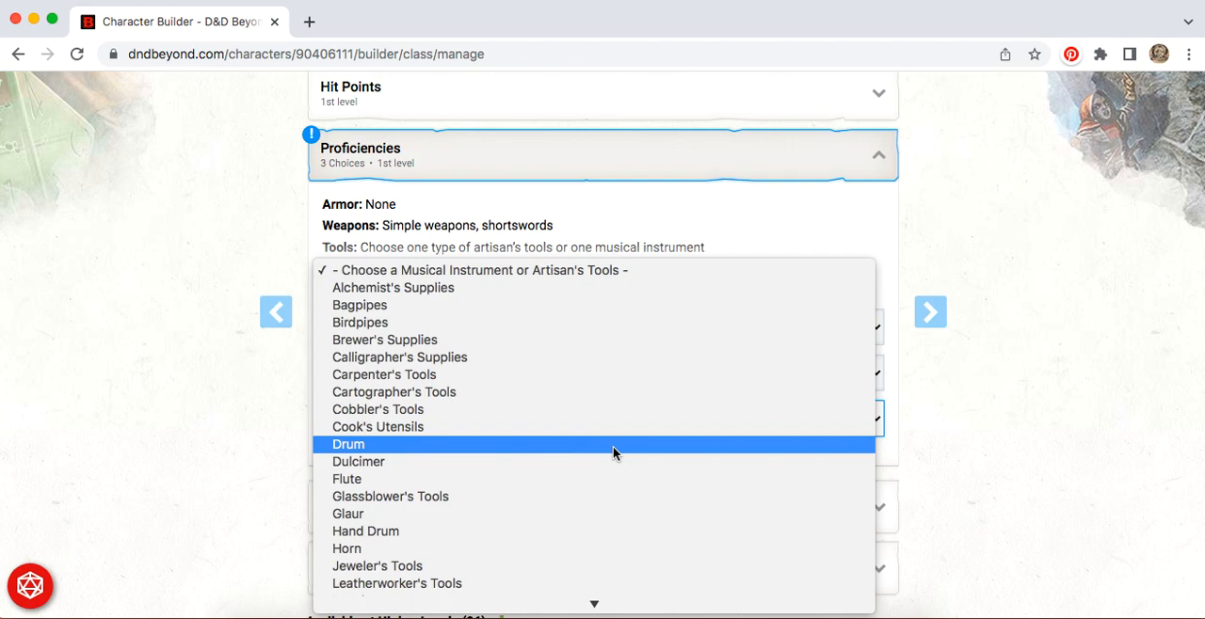
pyautogui.scroll(-5, 613, 453)
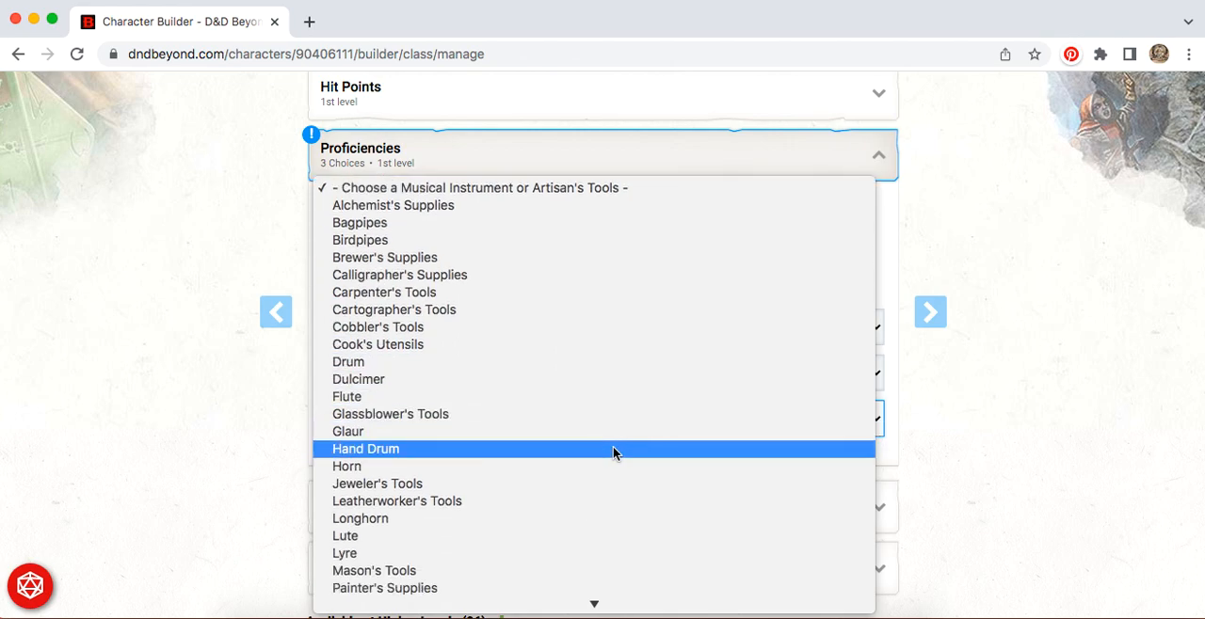
pyautogui.scroll(-6, 612, 452)
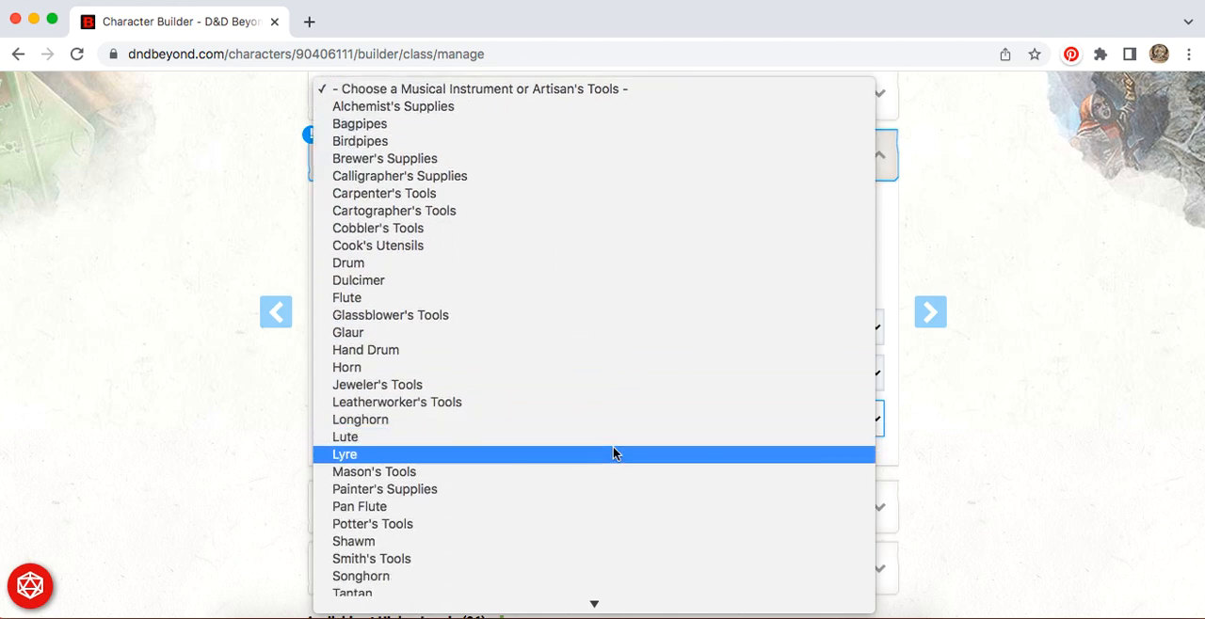
pyautogui.scroll(-6, 613, 453)
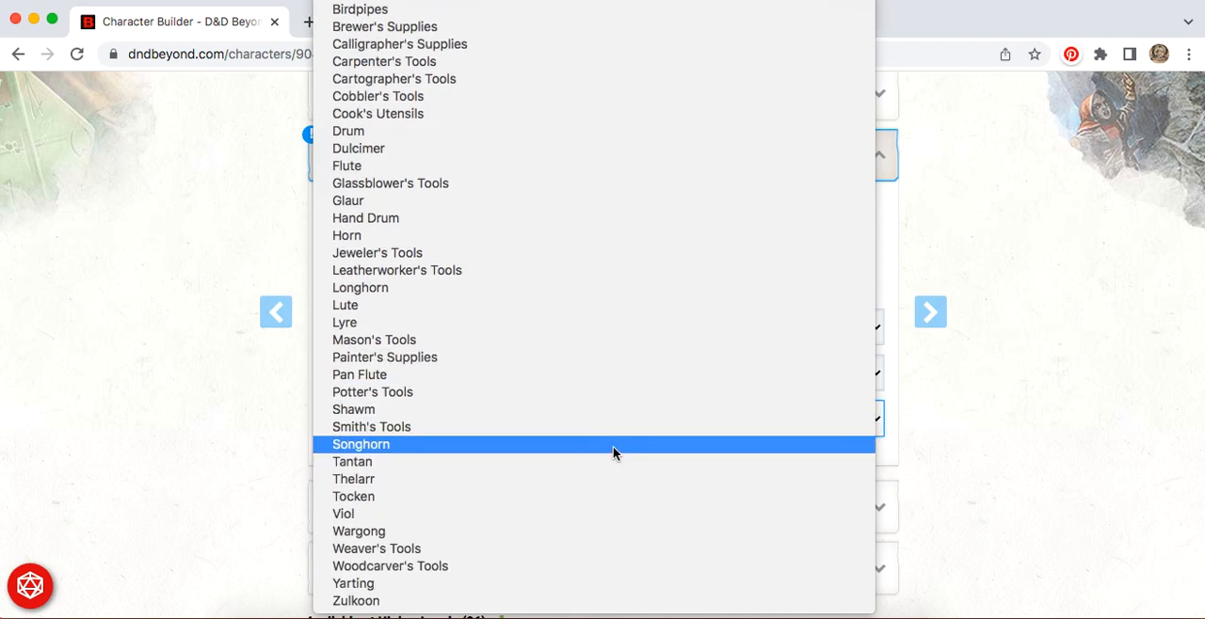
pyautogui.scroll(2, 612, 452)
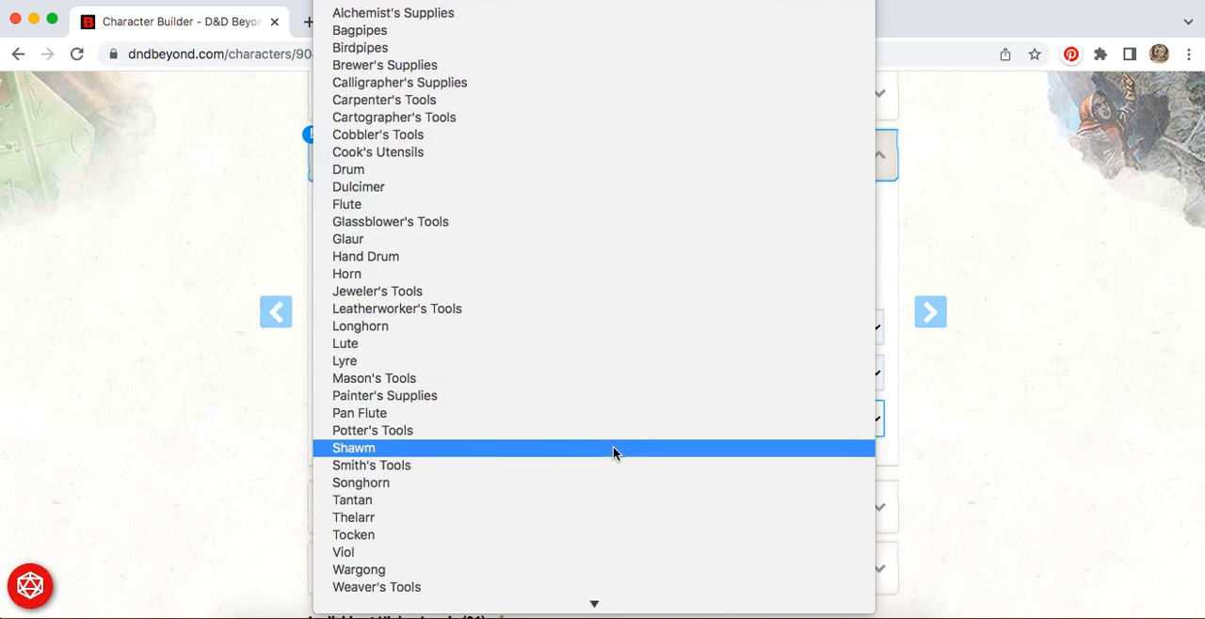
pyautogui.click(540, 254)
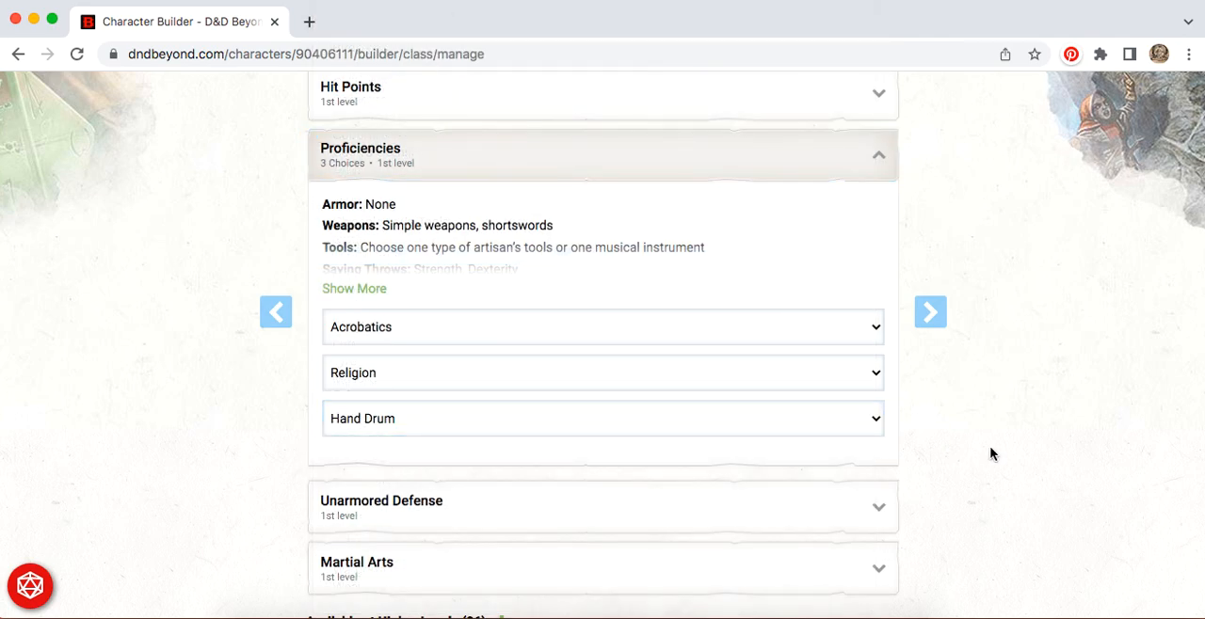
# Step: Continue from the class section through the help on ability score generation methods to the ability score entry page
pyautogui.scroll(-3, 990, 454)
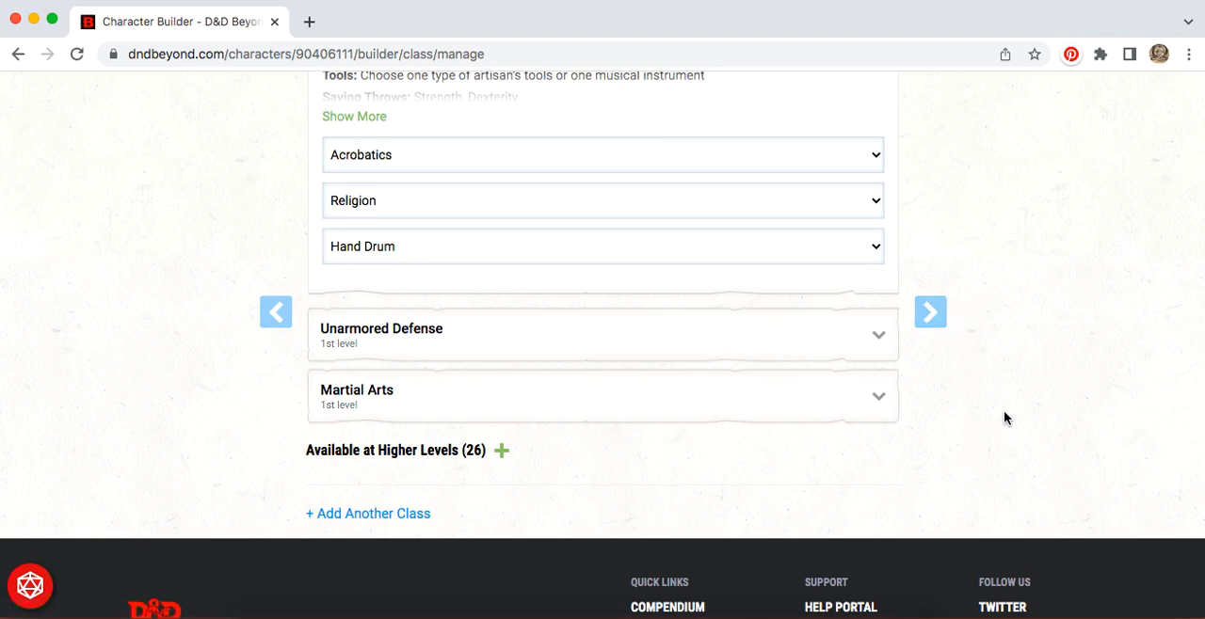
pyautogui.scroll(5, 1003, 416)
pyautogui.scroll(-5, 1003, 400)
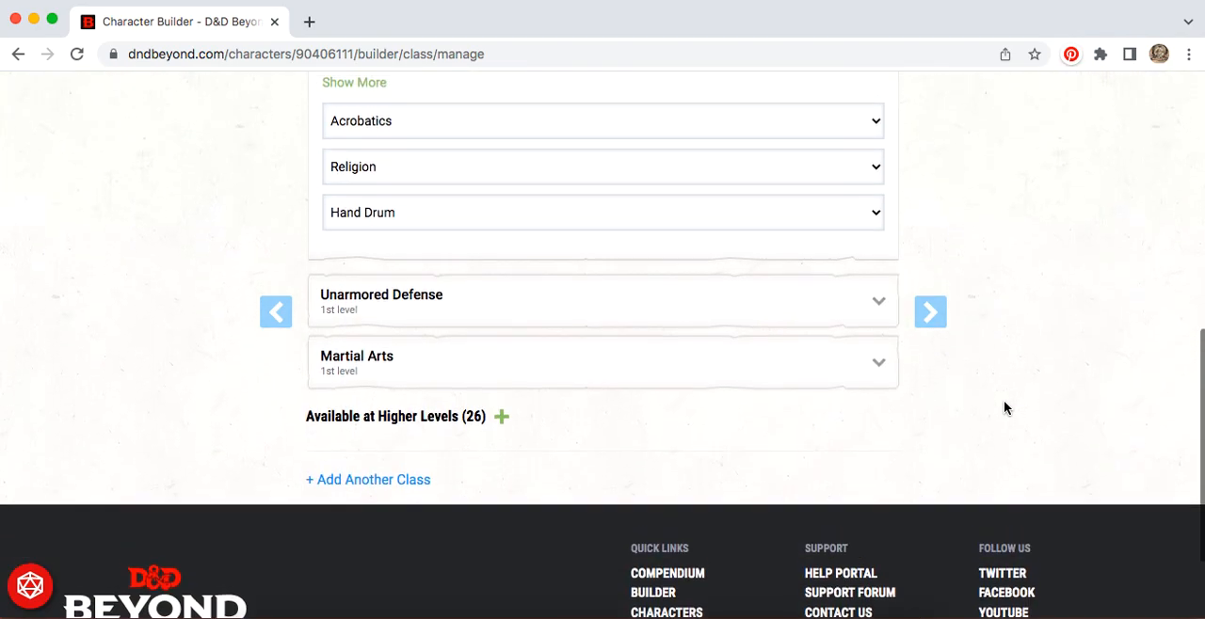
pyautogui.click(936, 313)
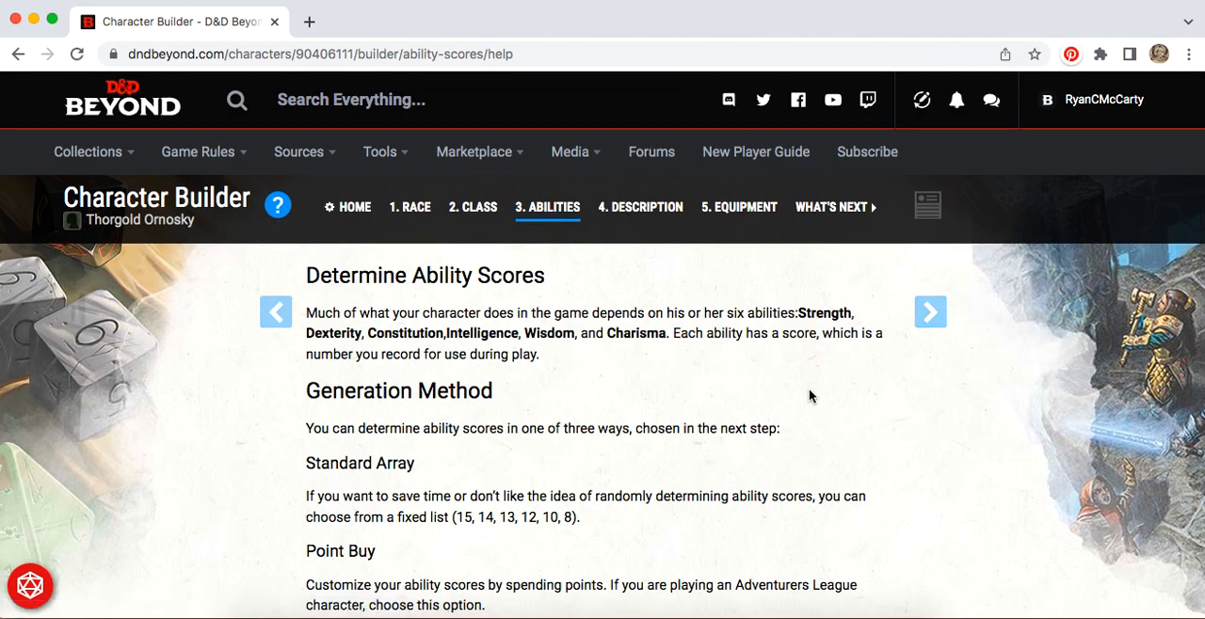
pyautogui.scroll(-1, 809, 396)
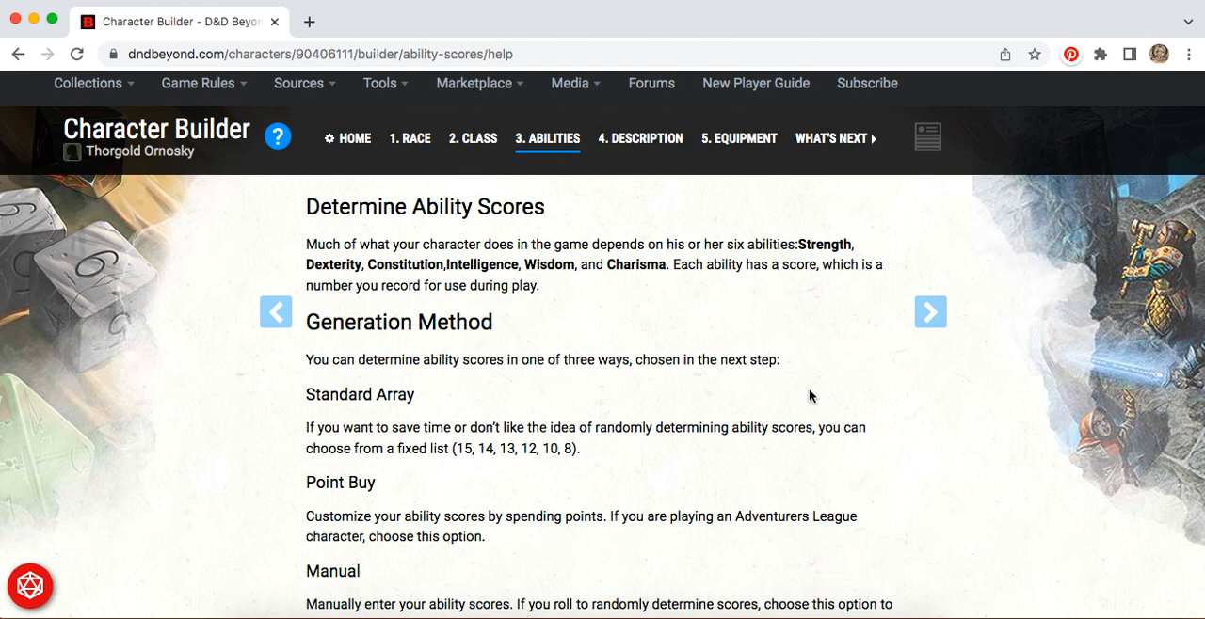
pyautogui.scroll(-2, 809, 396)
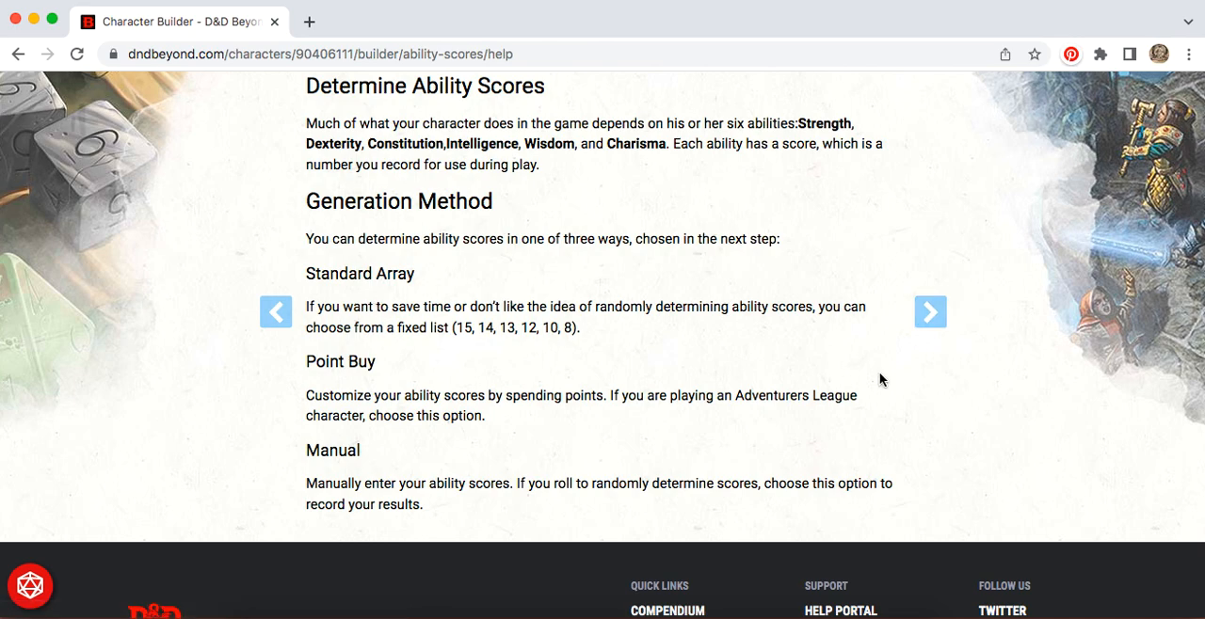
pyautogui.click(935, 315)
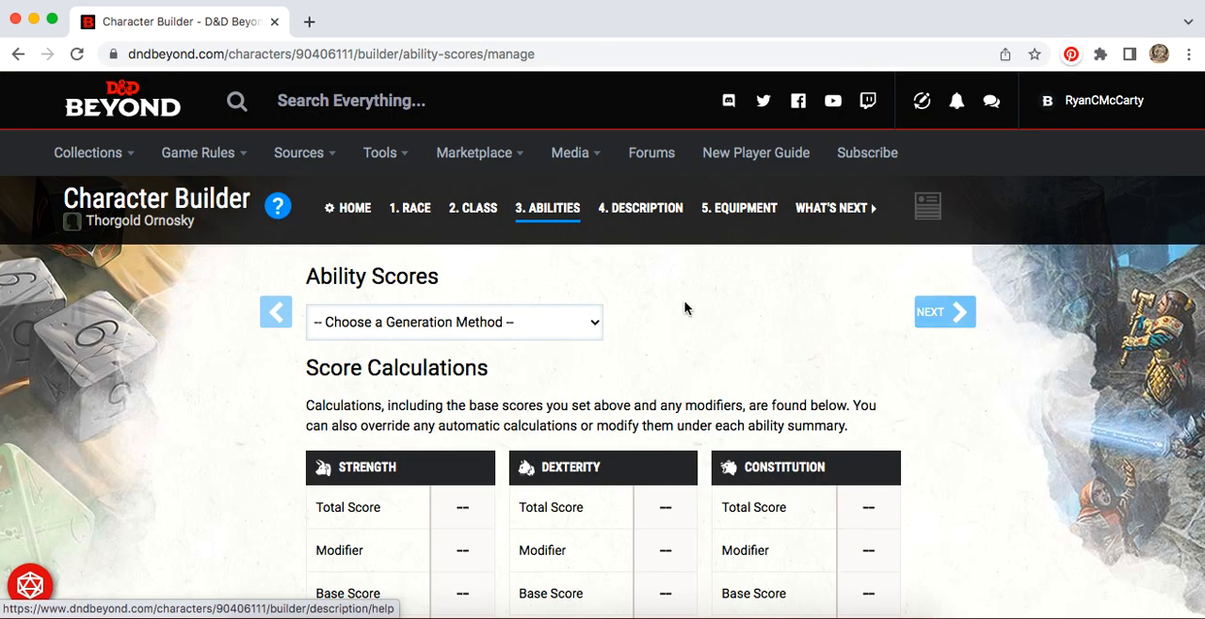
# Step: Choose Standard Array as the ability score generation method and assign 15 to Dexterity
pyautogui.click(572, 323)
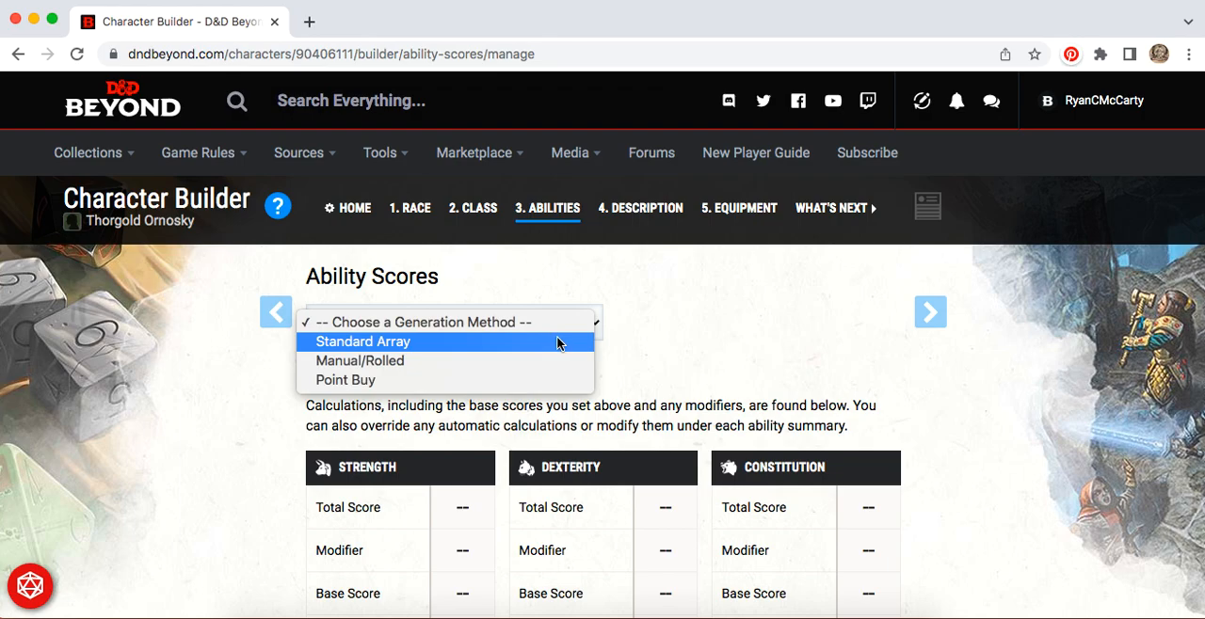
pyautogui.click(555, 342)
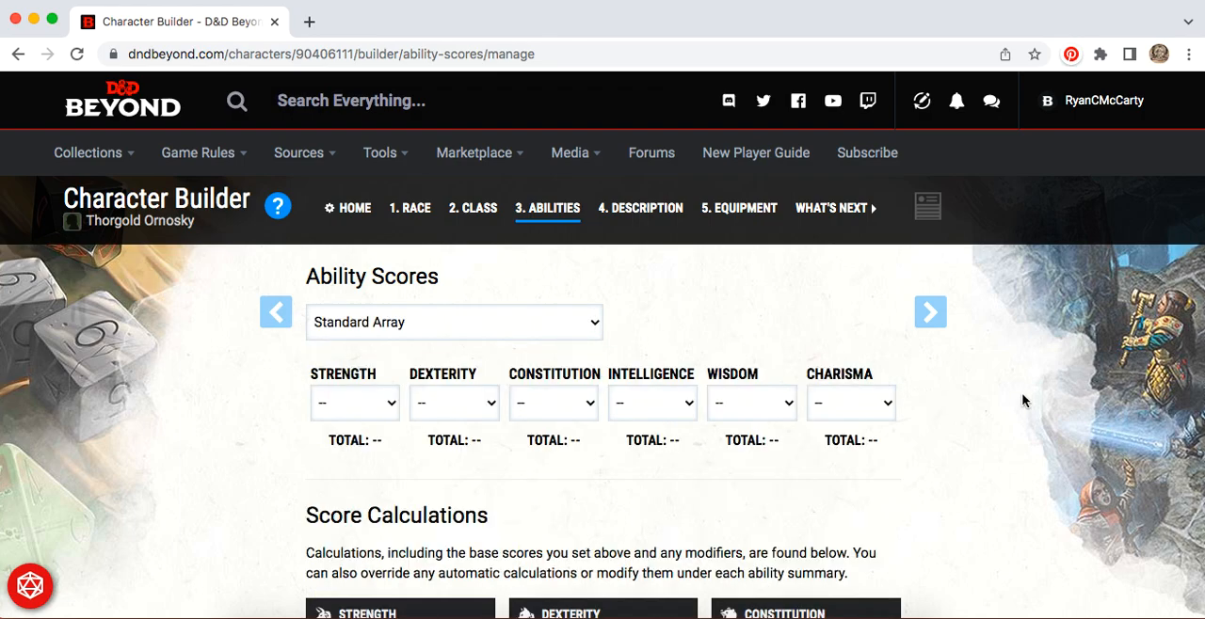
pyautogui.scroll(-1, 1023, 402)
pyautogui.scroll(-3, 1023, 401)
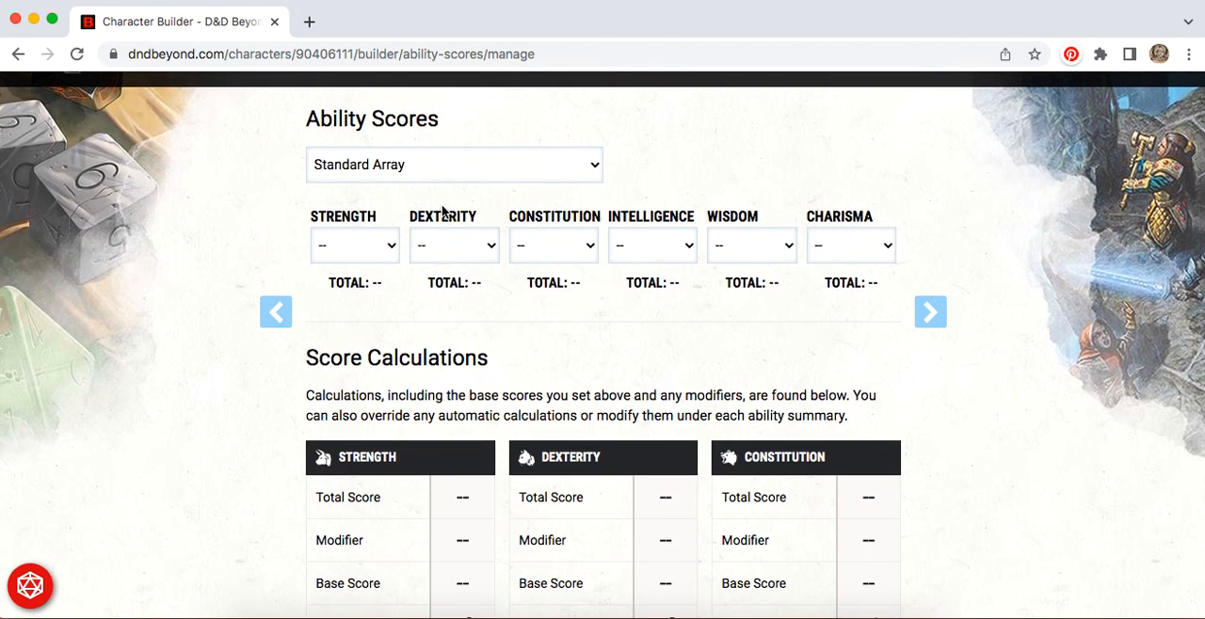
pyautogui.click(487, 246)
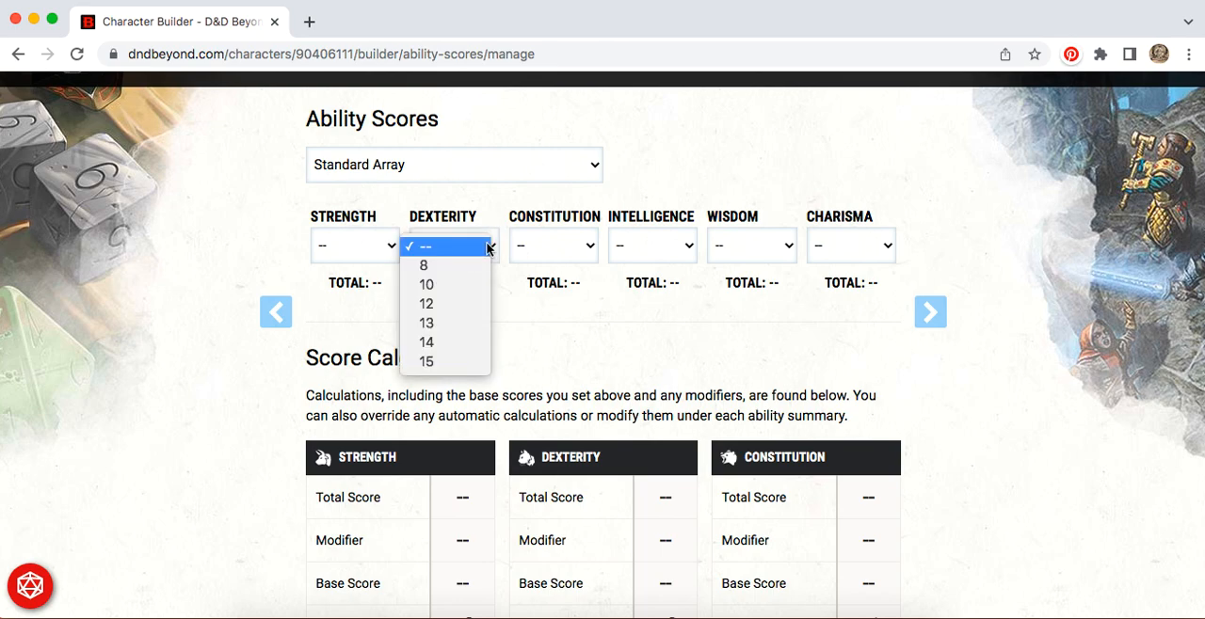
pyautogui.click(449, 364)
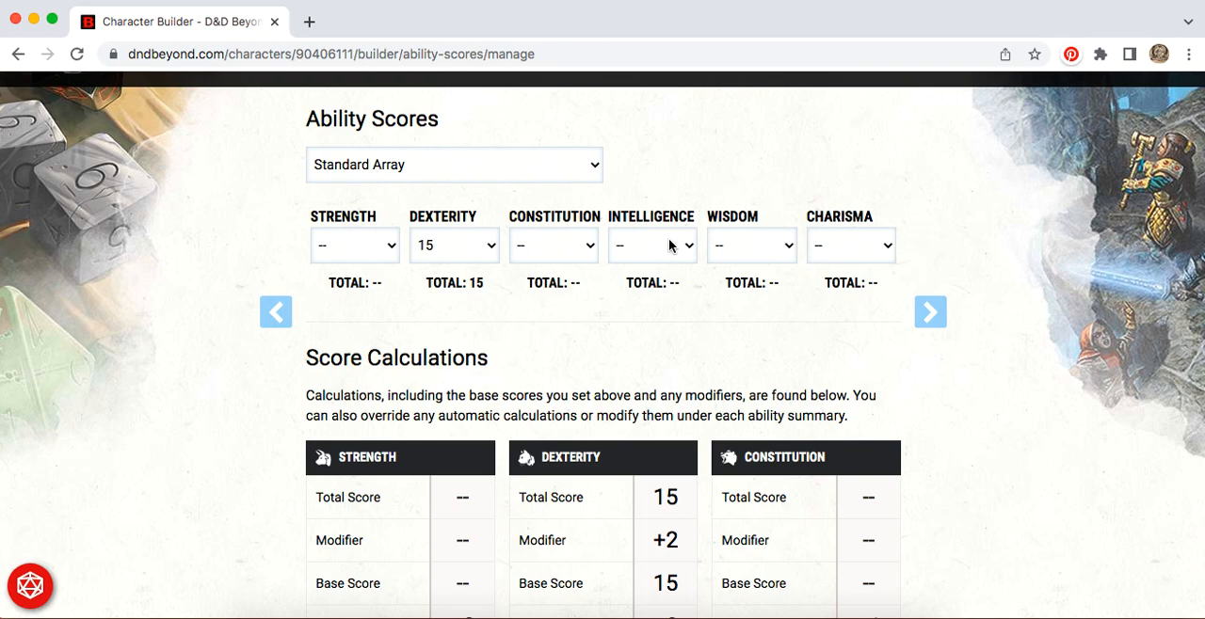
# Step: Assign 14 to Wisdom and 13 to Constitution from the standard array
pyautogui.click(784, 247)
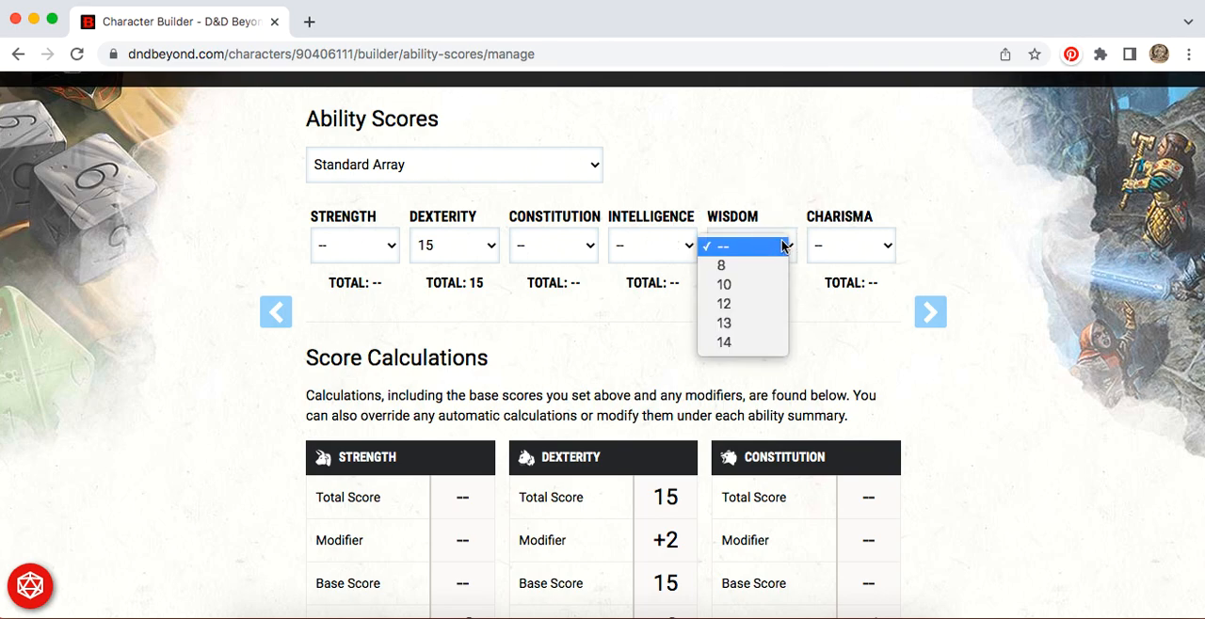
pyautogui.click(754, 345)
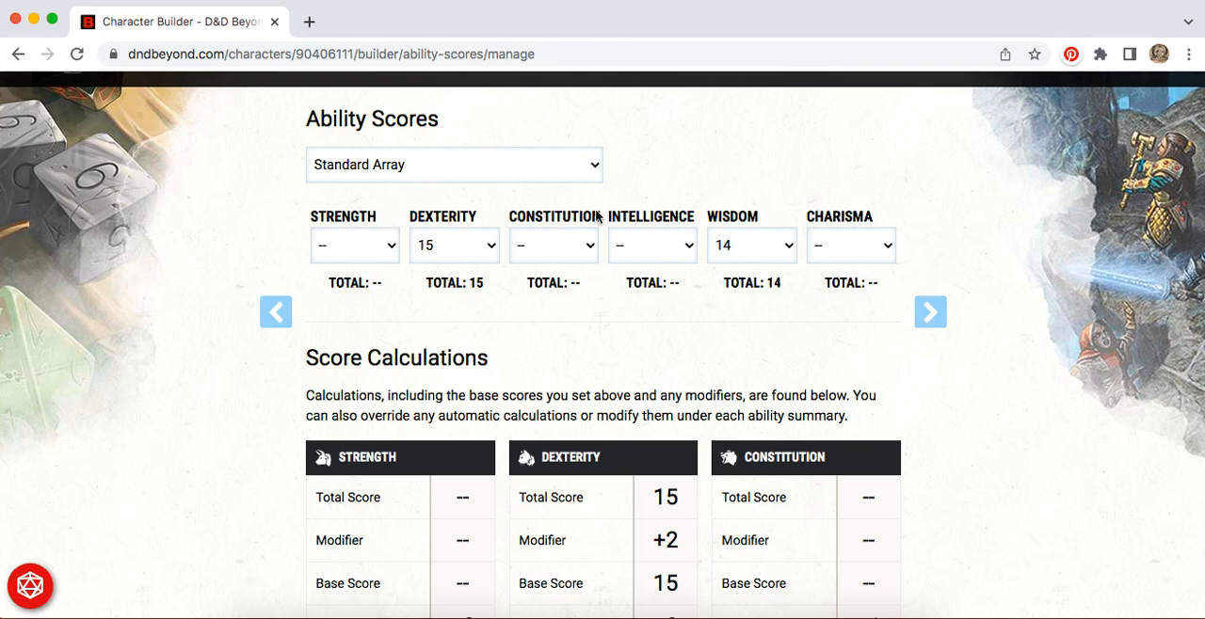
pyautogui.click(581, 246)
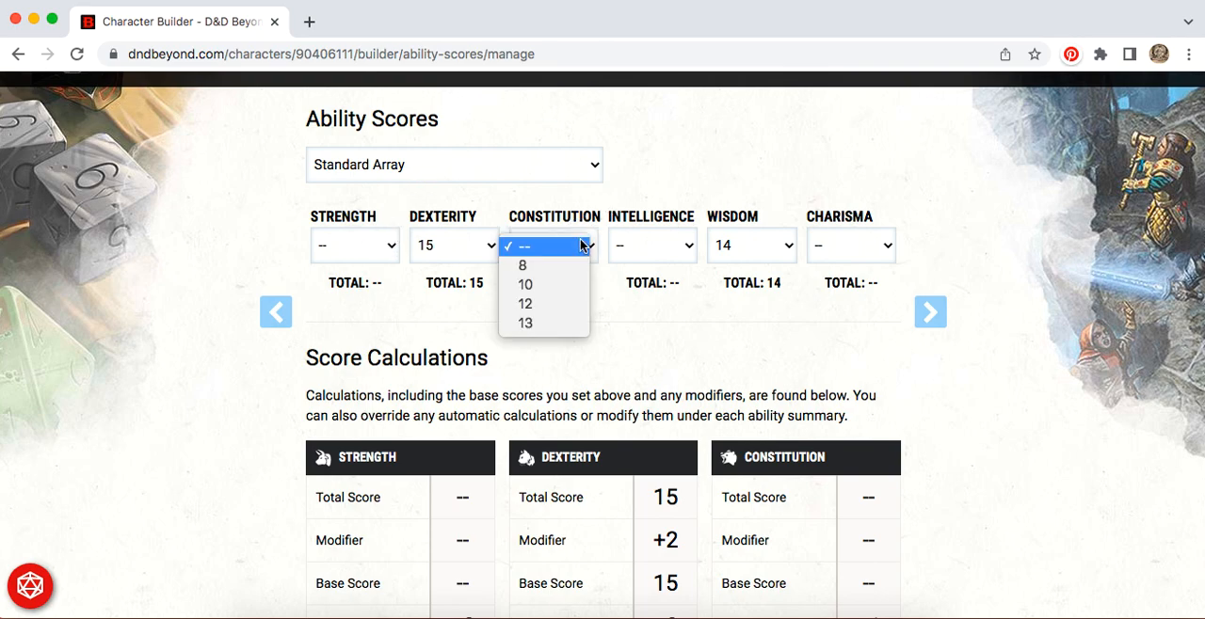
pyautogui.click(551, 325)
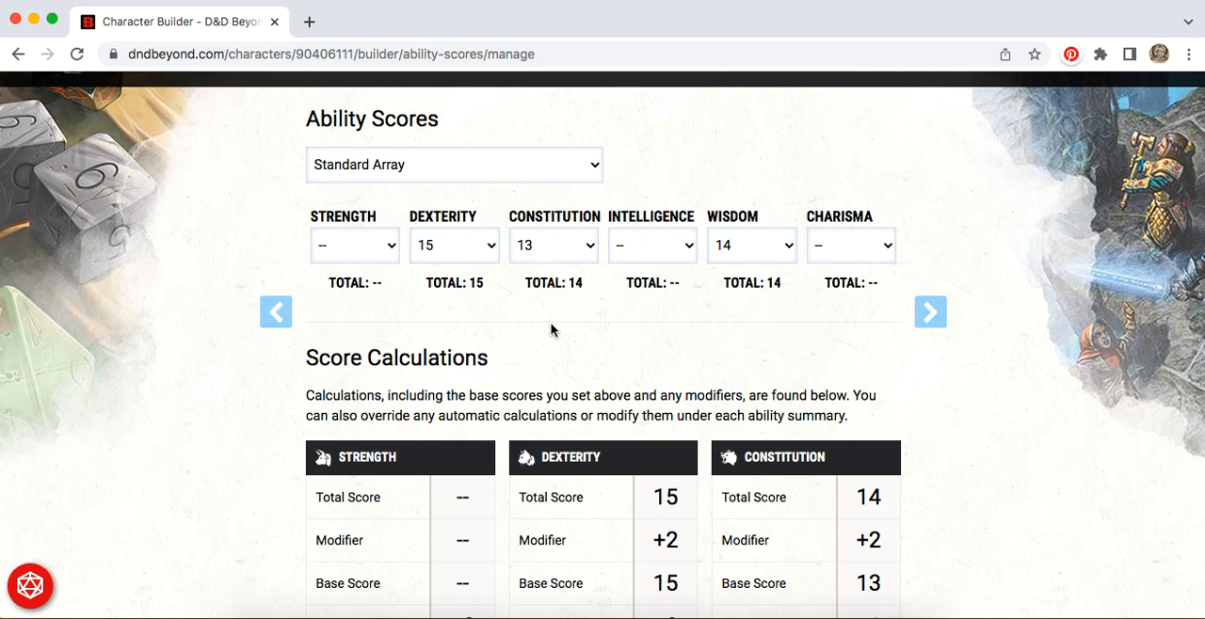
# Step: Check the values still available for Intelligence, leave it unset, and assign 12 to Strength
pyautogui.click(685, 244)
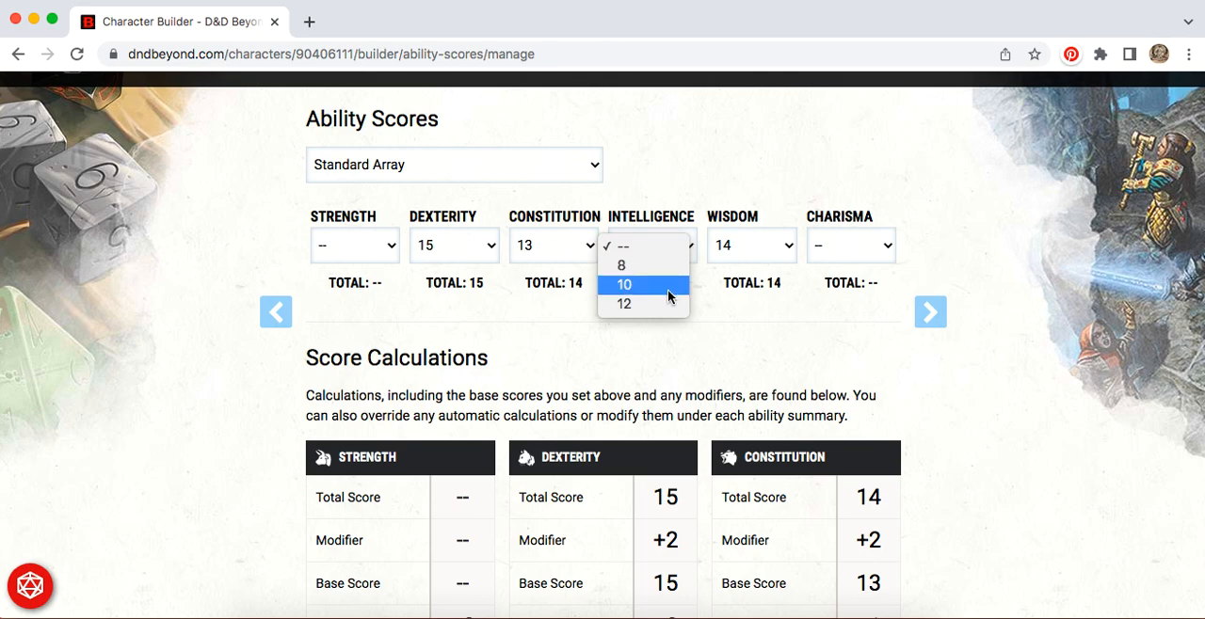
pyautogui.click(406, 326)
pyautogui.click(386, 237)
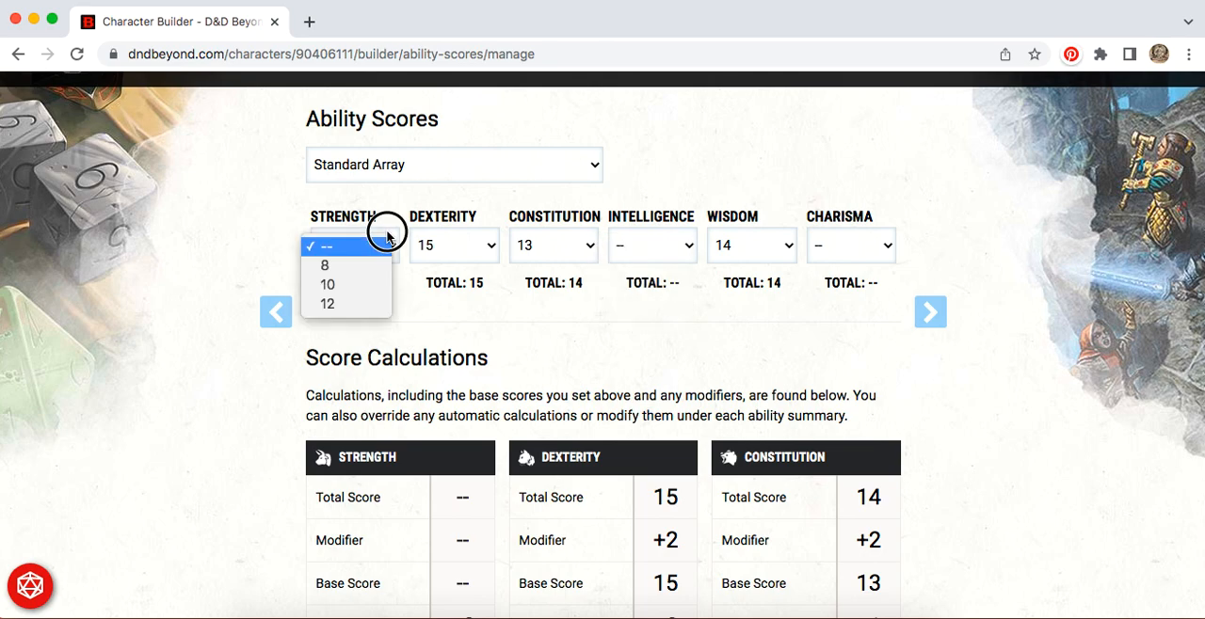
pyautogui.click(366, 305)
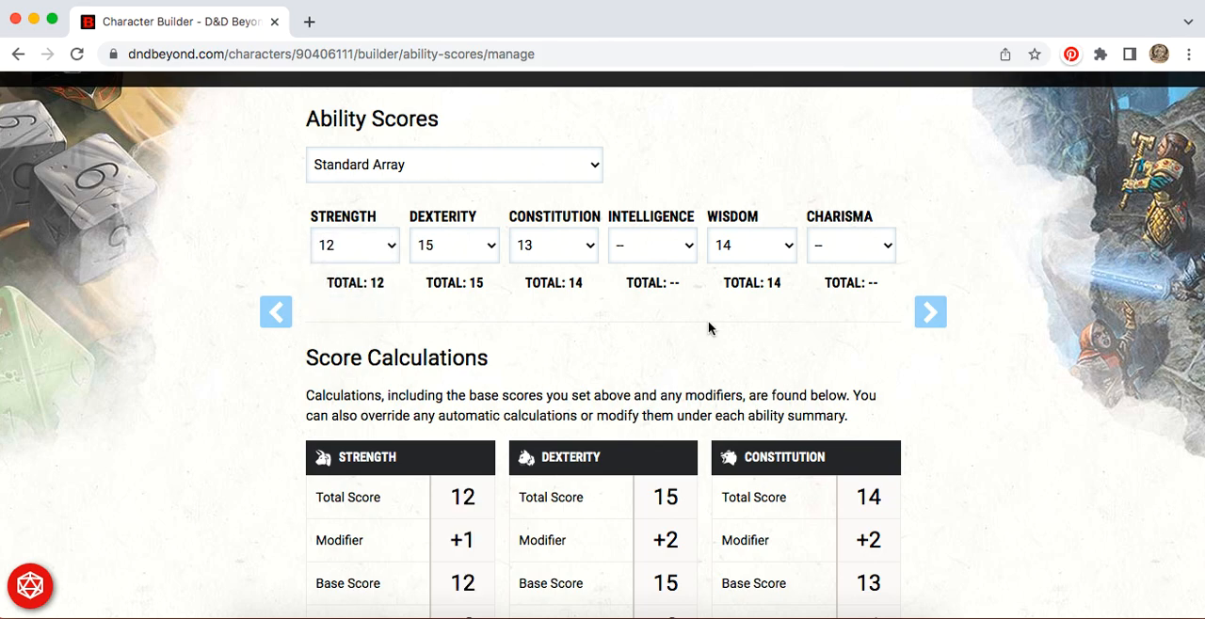
# Step: Assign 10 to Intelligence and the remaining 8 to Charisma from the standard array
pyautogui.click(688, 246)
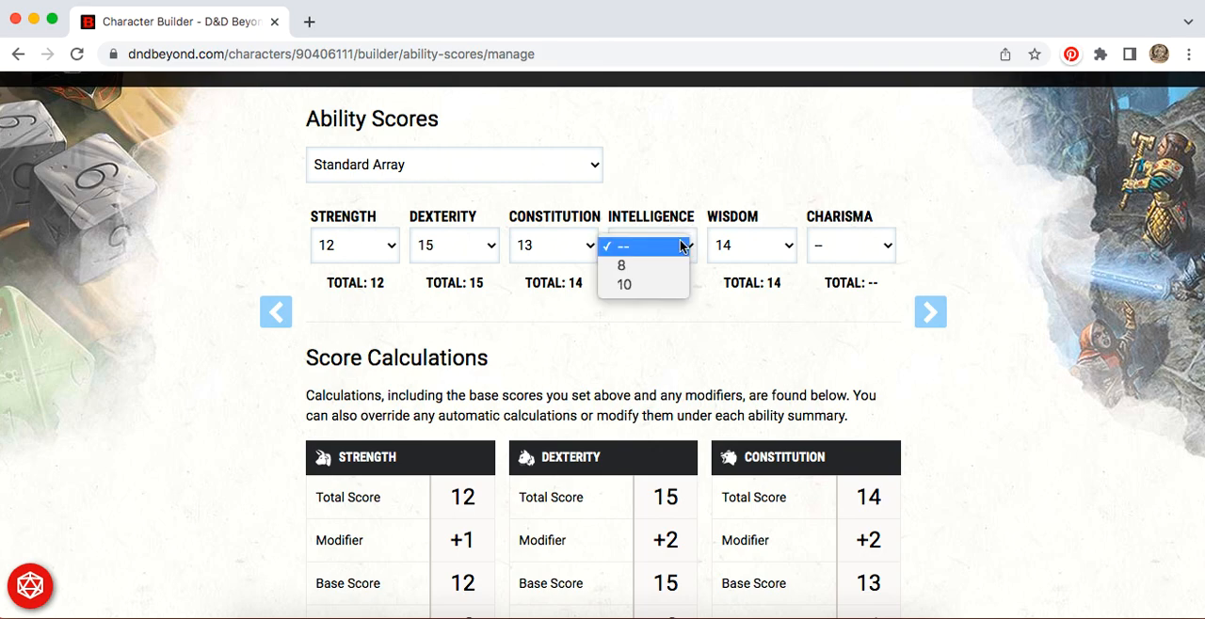
pyautogui.click(667, 286)
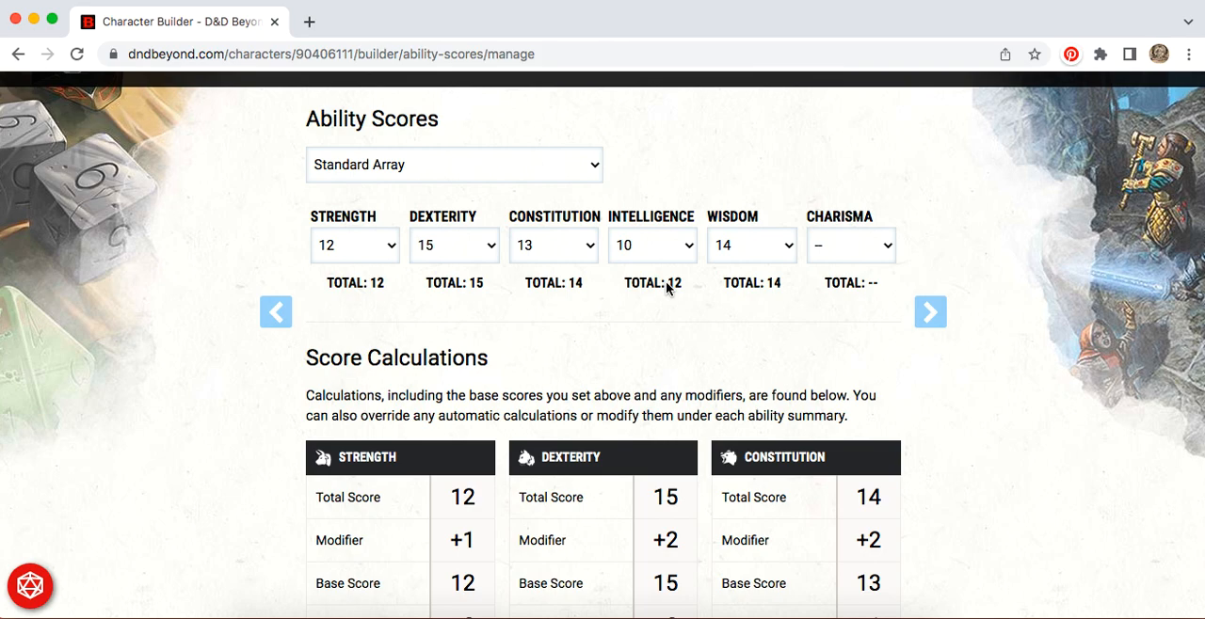
pyautogui.click(884, 248)
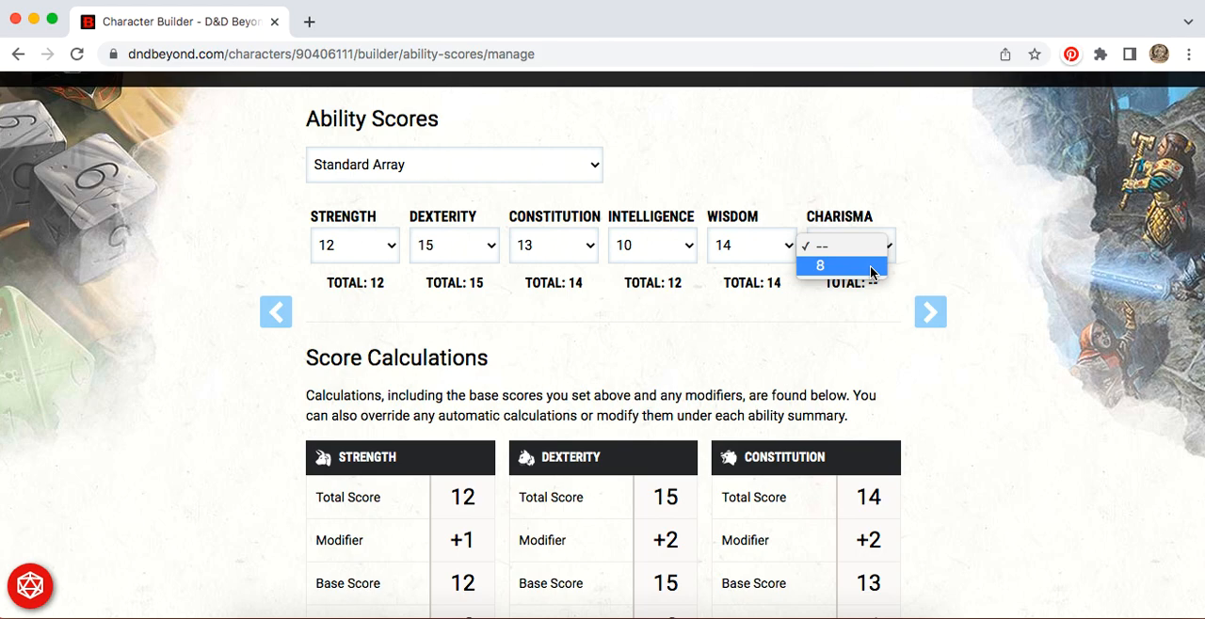
pyautogui.click(871, 272)
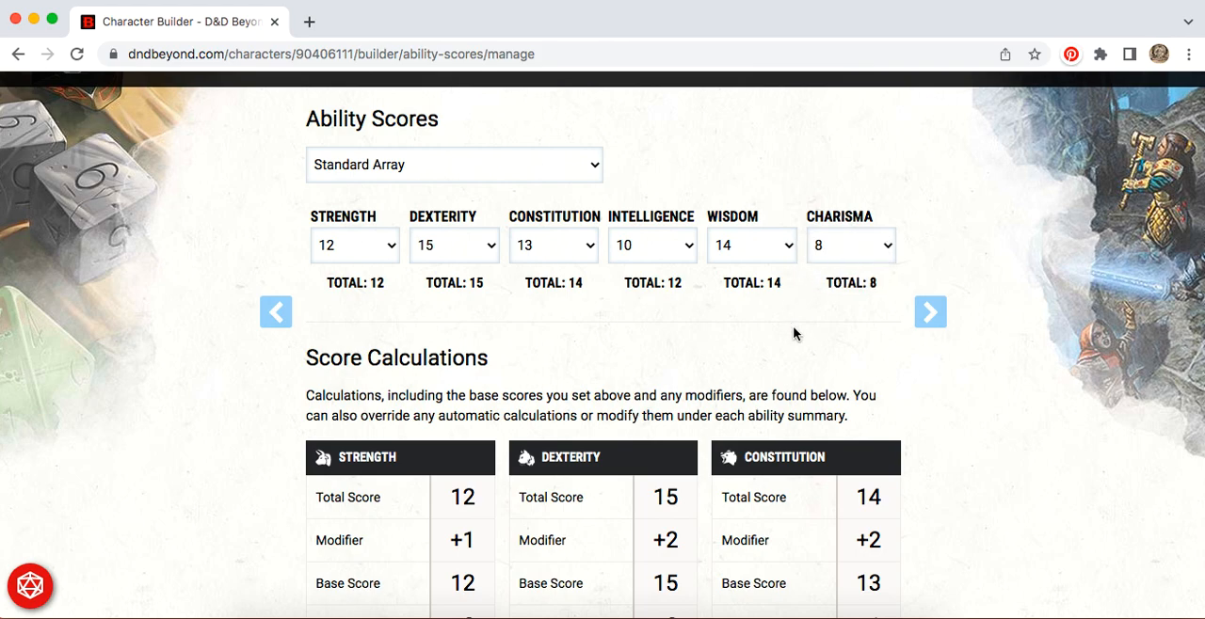
# Step: Check the ability score calculations and continue through the help on describing the character to the description entry page
pyautogui.scroll(-5, 988, 434)
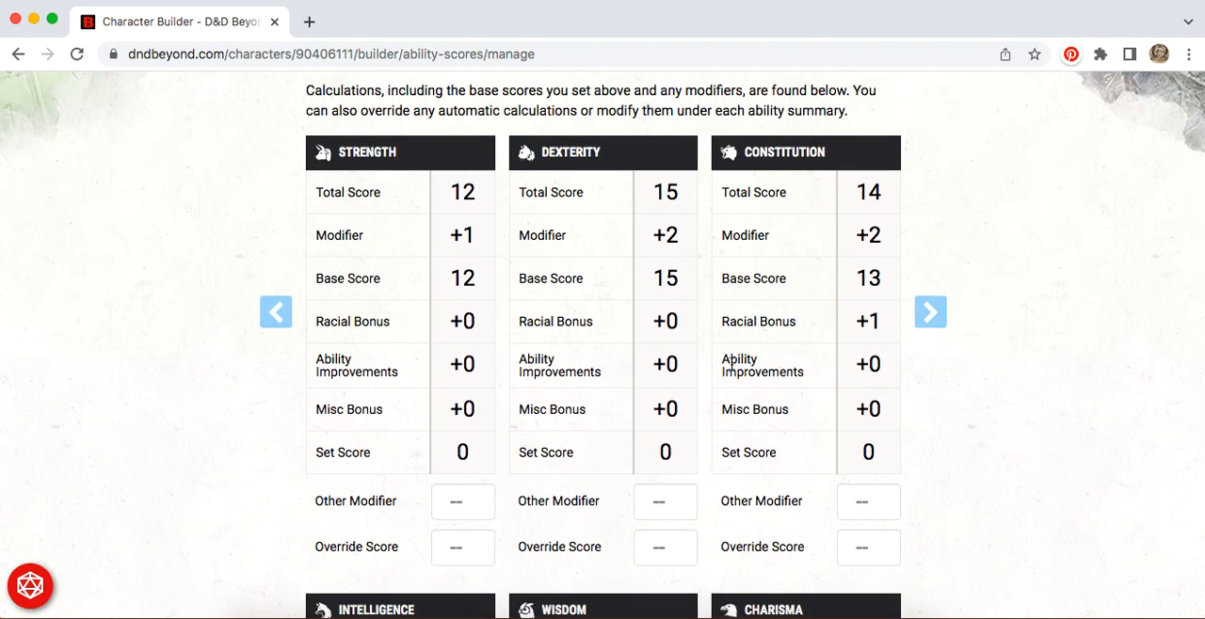
pyautogui.scroll(-1, 824, 384)
pyautogui.scroll(-4, 826, 382)
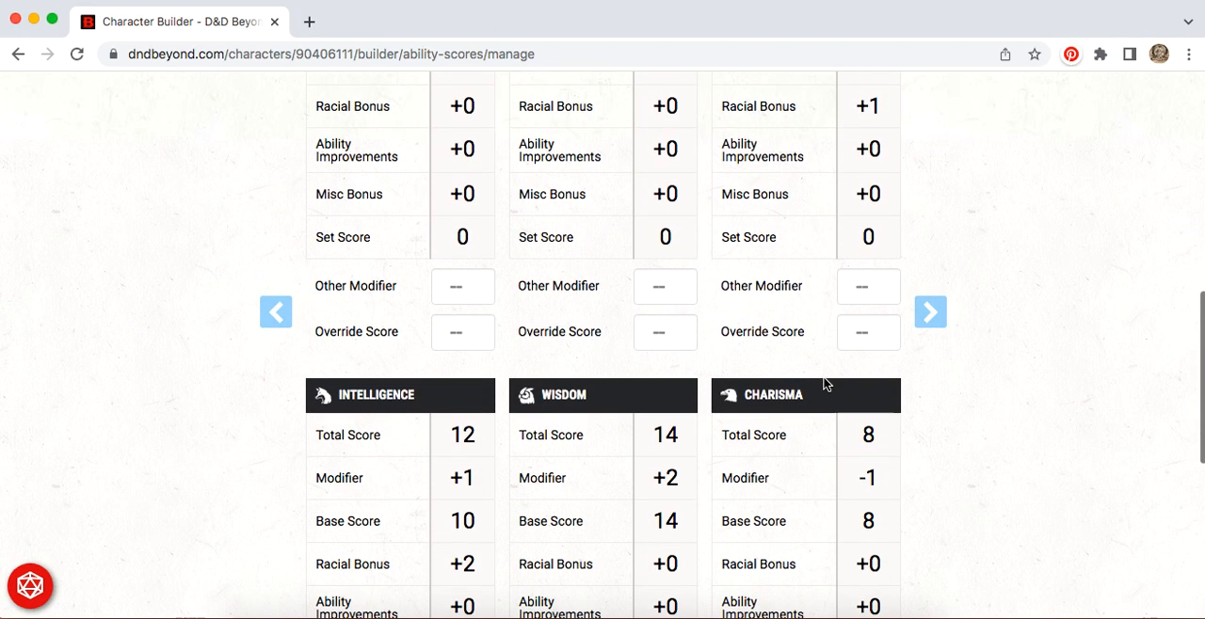
pyautogui.scroll(5, 1019, 420)
pyautogui.scroll(1, 1019, 423)
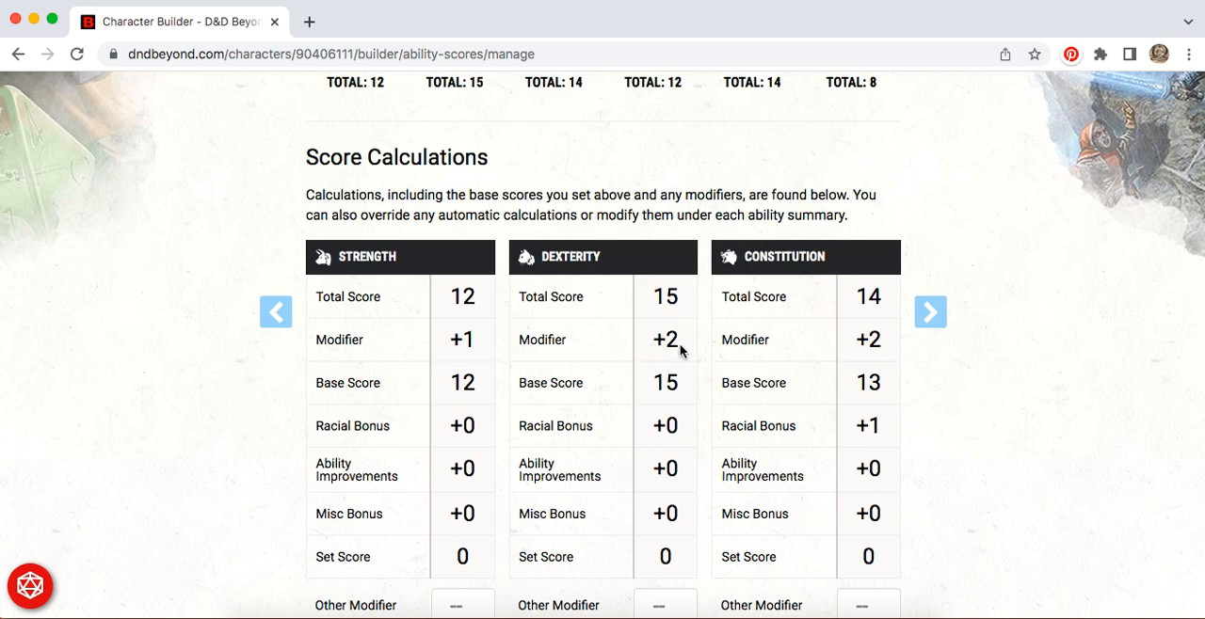
pyautogui.click(935, 318)
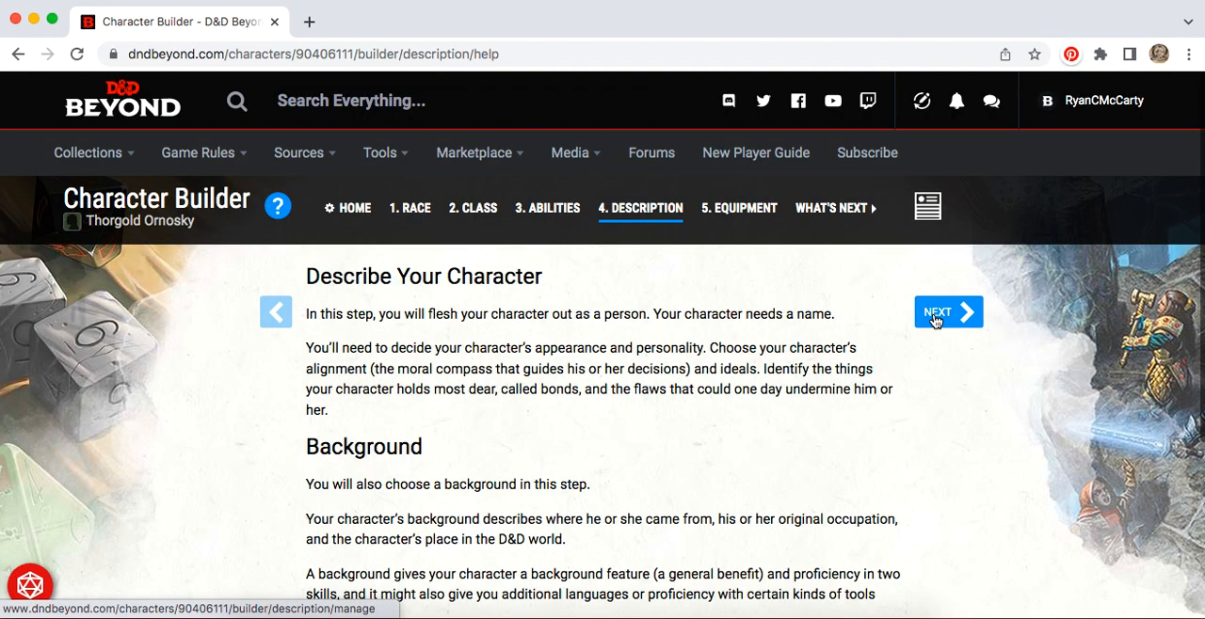
pyautogui.scroll(-5, 784, 418)
pyautogui.scroll(5, 784, 418)
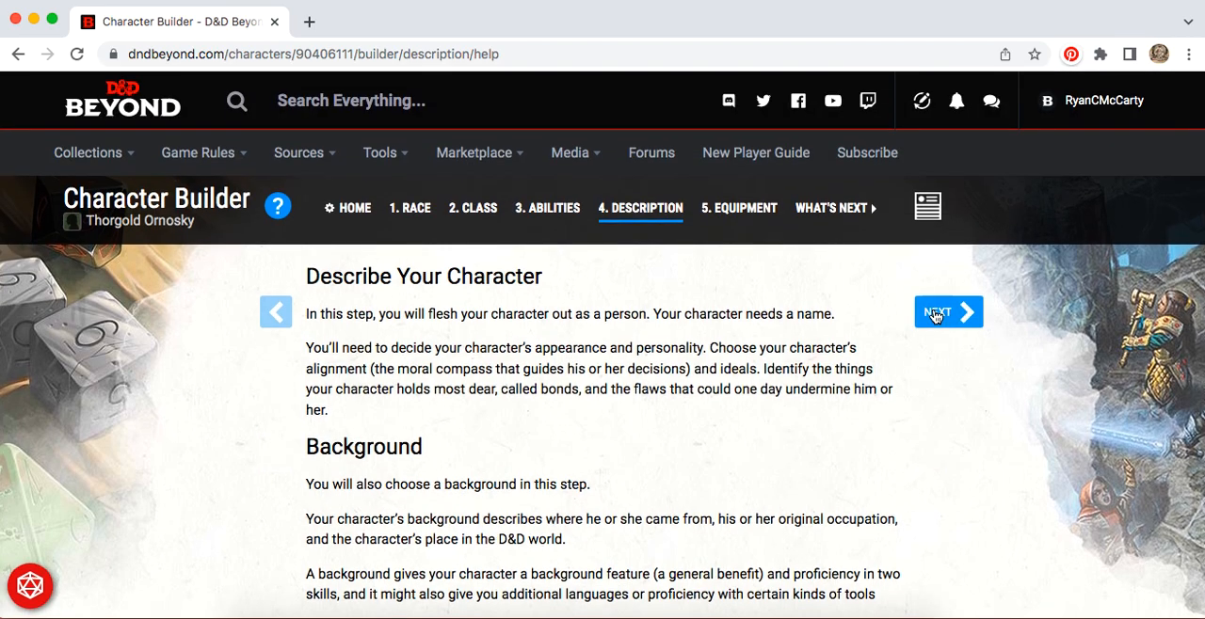
pyautogui.click(934, 317)
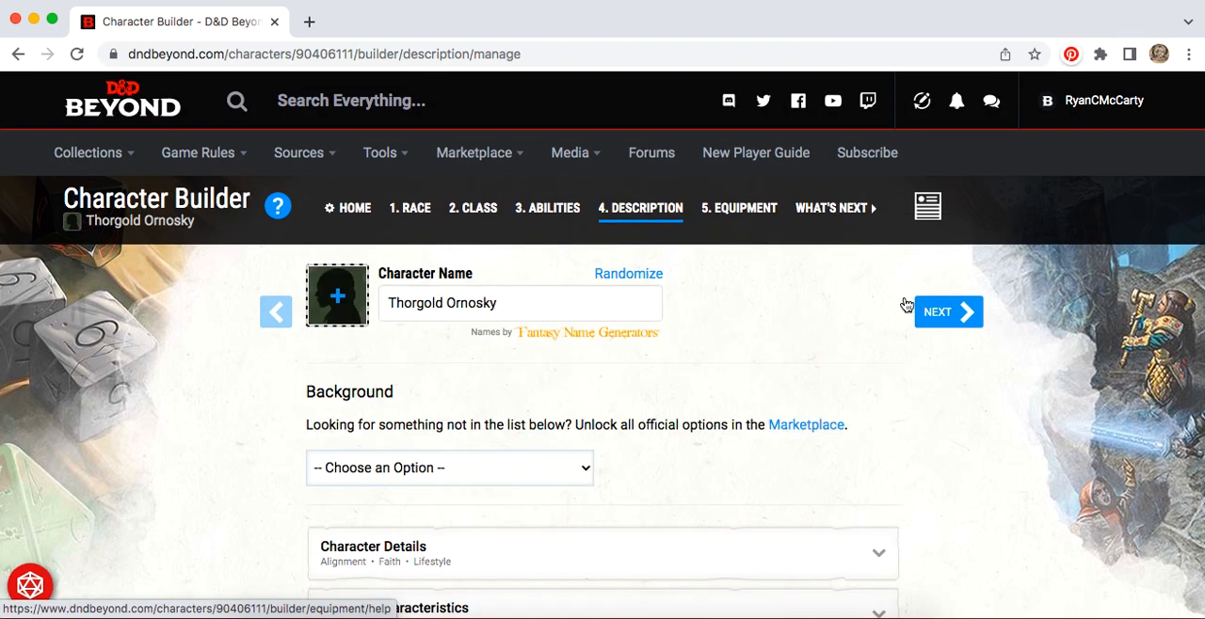
# Step: Choose Gambler as the character's background with Dice Set as its gaming set tool proficiency
pyautogui.scroll(-3, 1009, 425)
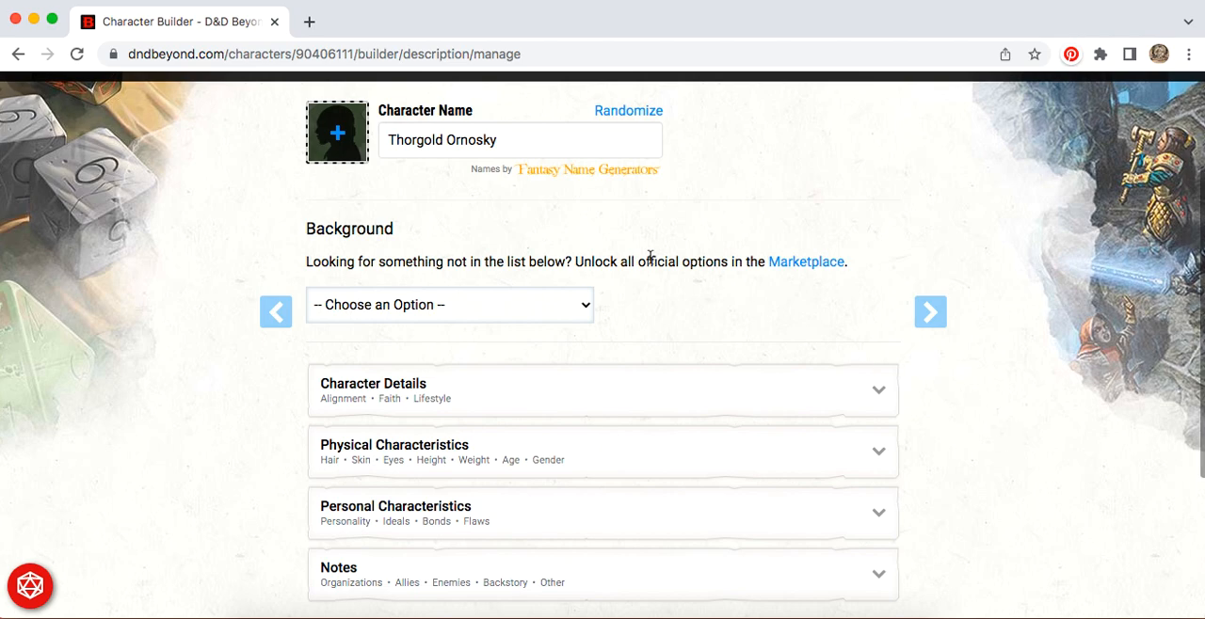
pyautogui.click(573, 307)
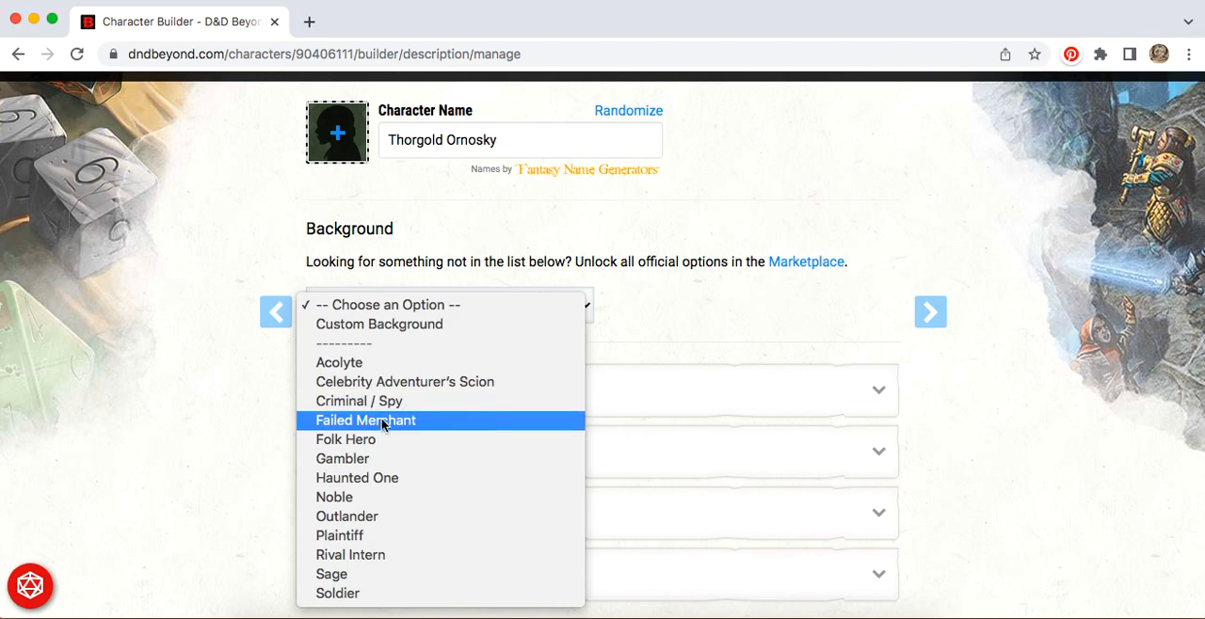
pyautogui.click(373, 459)
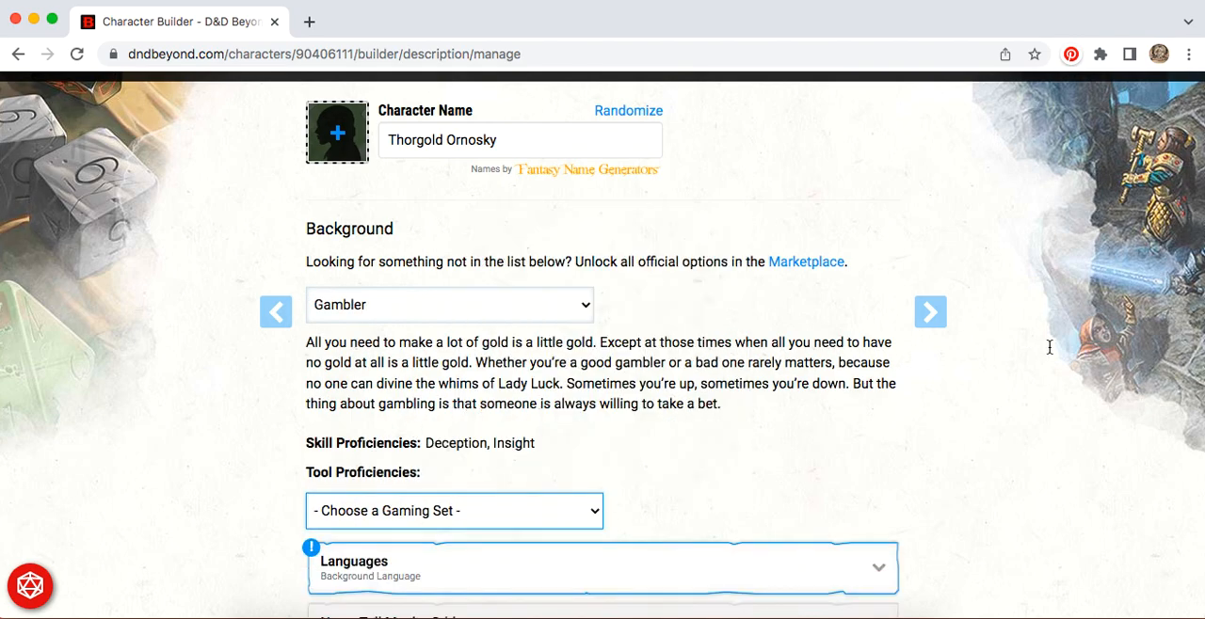
pyautogui.scroll(-5, 1060, 432)
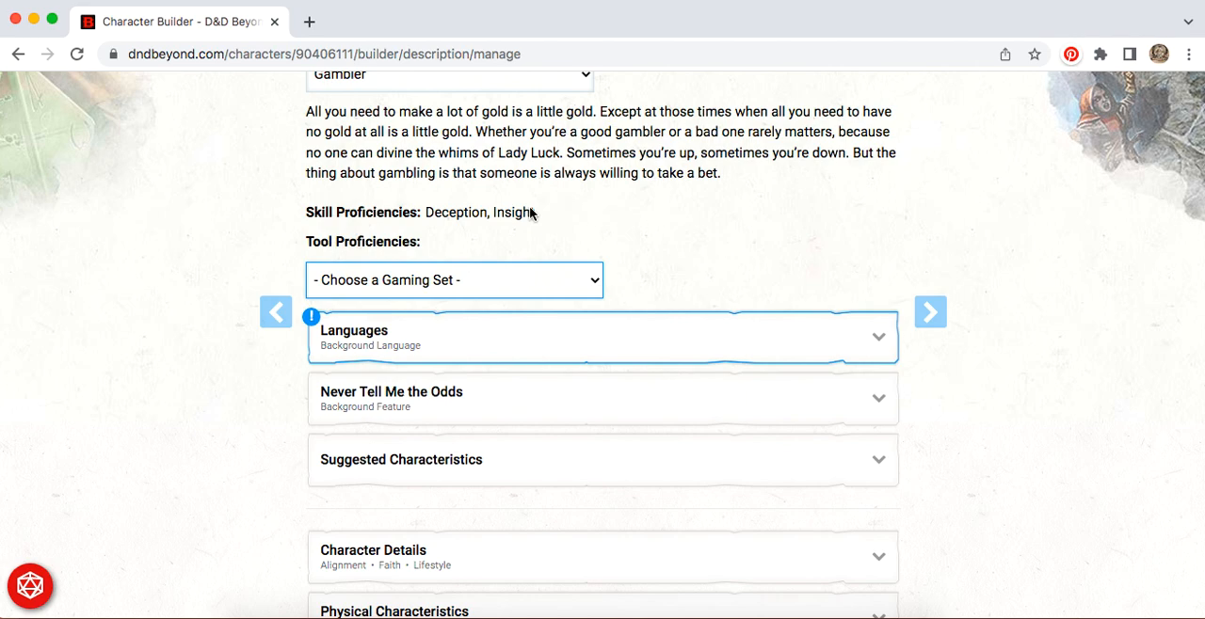
pyautogui.click(580, 293)
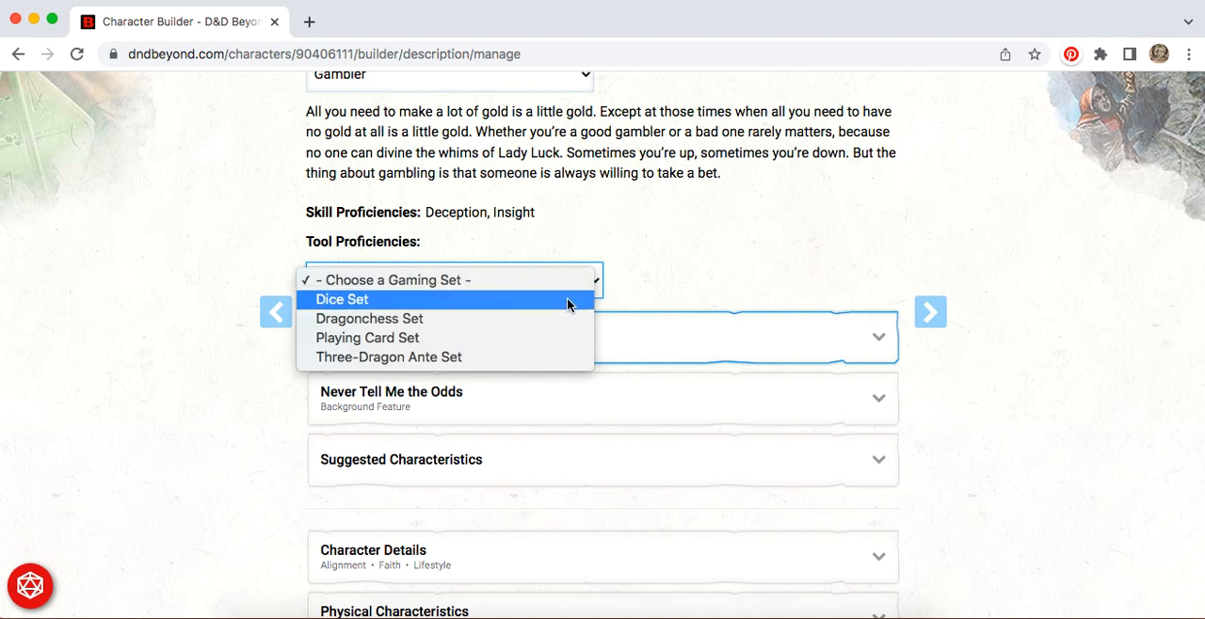
pyautogui.click(568, 301)
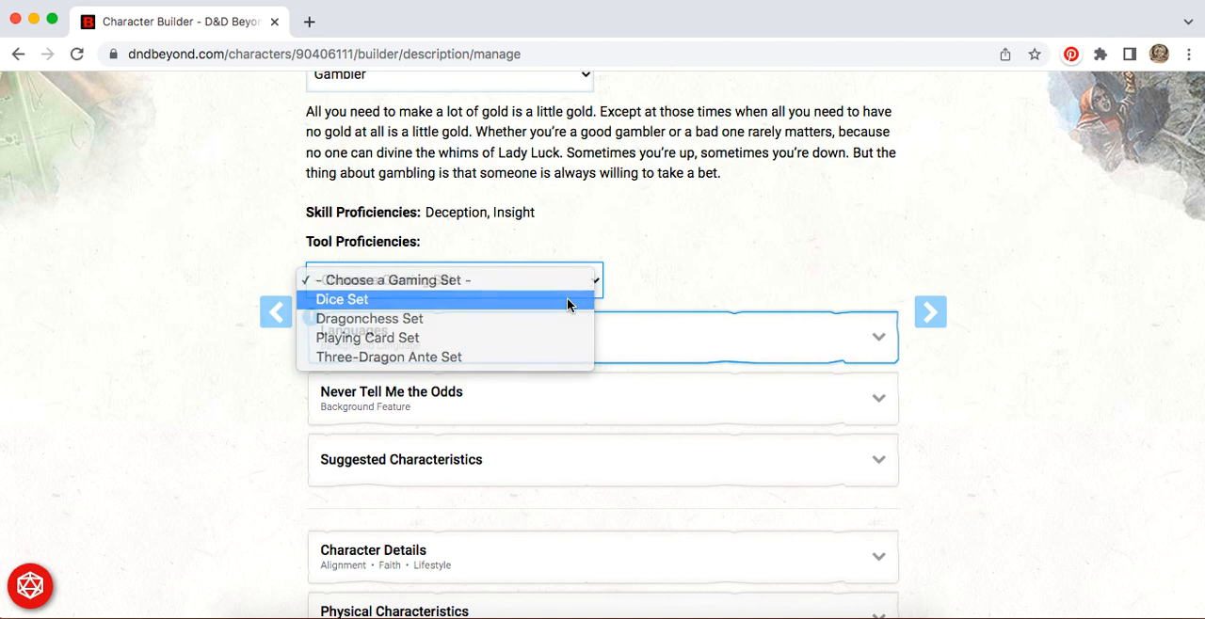
# Step: Choose Orc as the language granted by the Gambler background
pyautogui.click(871, 348)
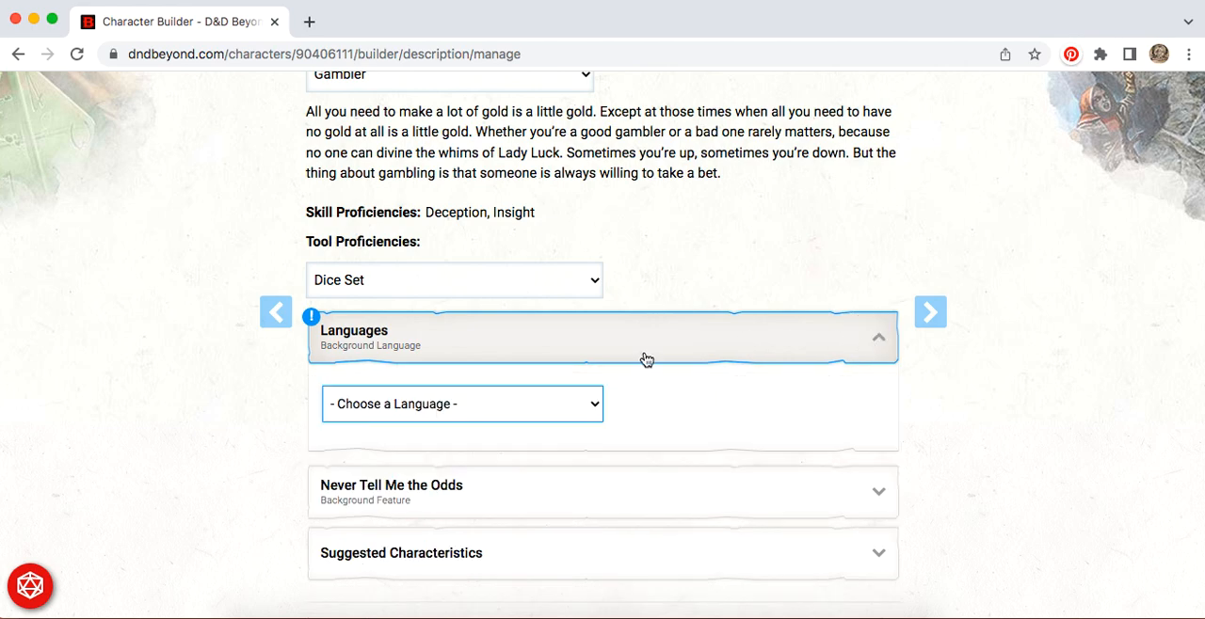
pyautogui.click(578, 410)
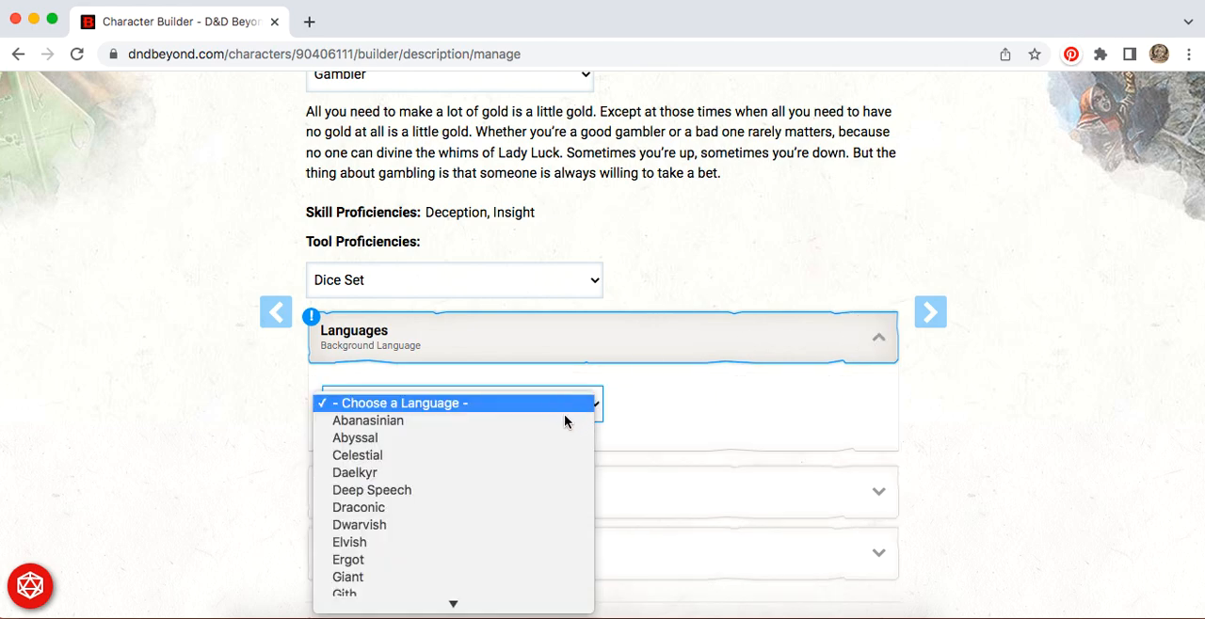
pyautogui.scroll(-5, 544, 448)
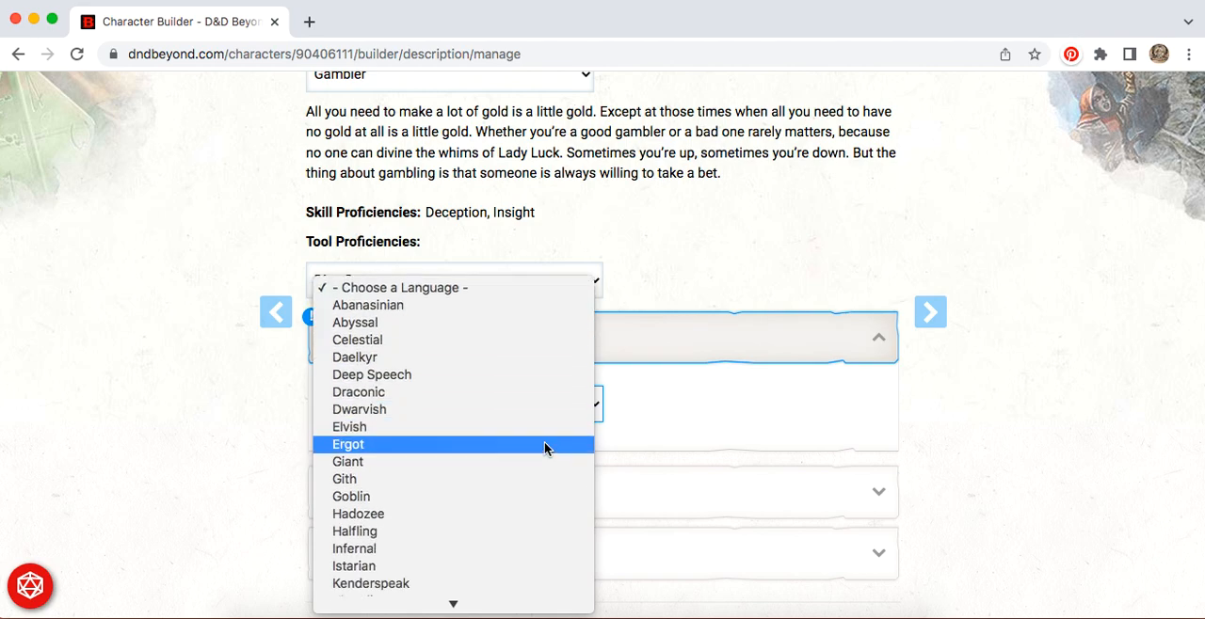
pyautogui.scroll(-6, 544, 448)
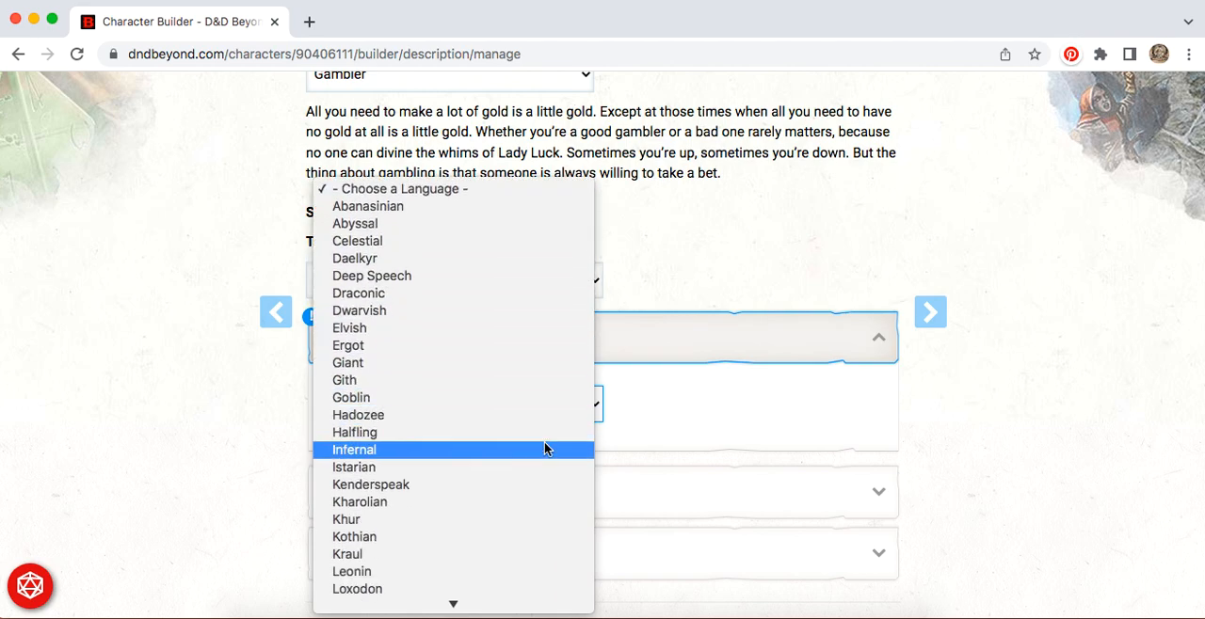
pyautogui.scroll(-6, 544, 448)
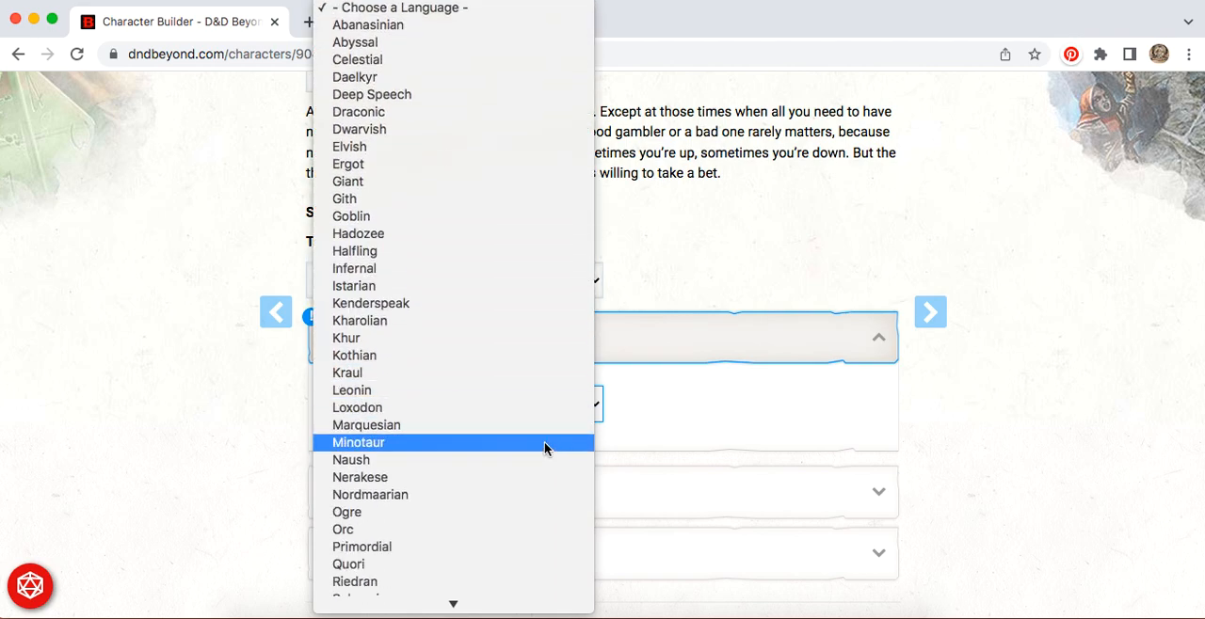
pyautogui.scroll(-5, 544, 448)
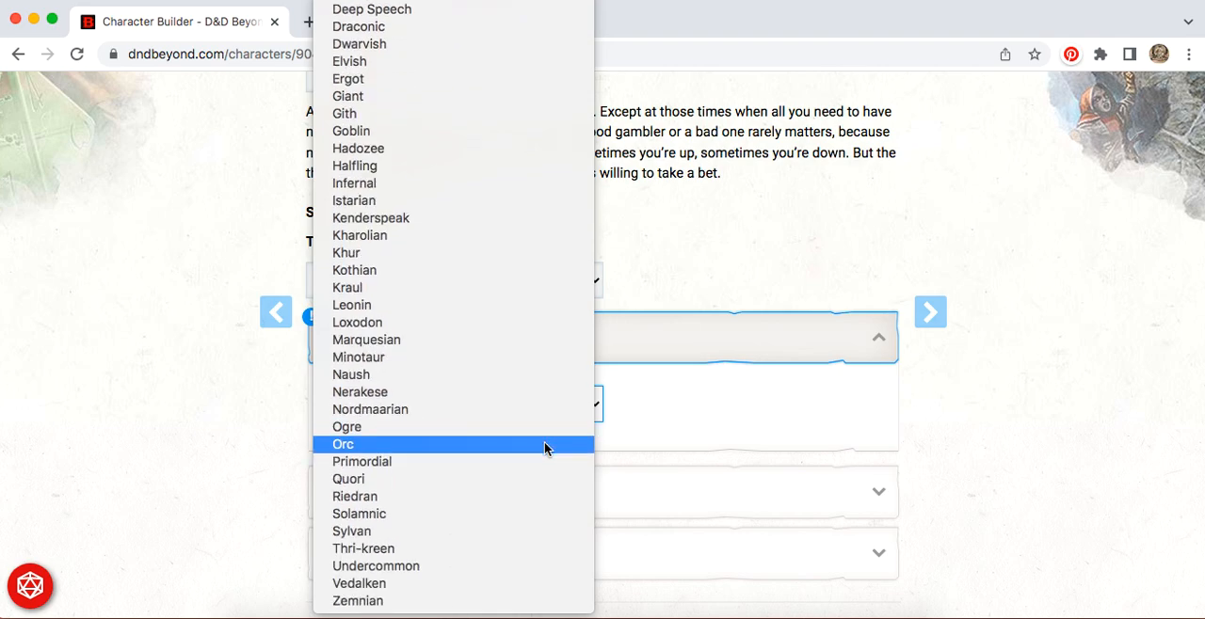
pyautogui.click(472, 448)
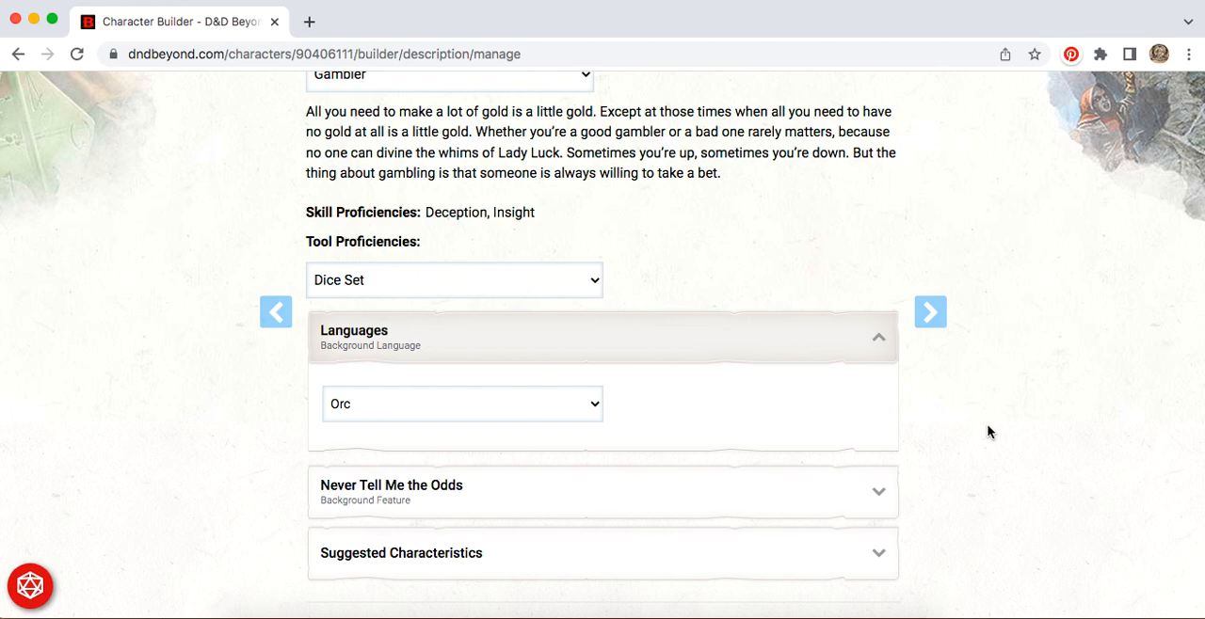
# Step: Expand the Never Tell Me the Odds background feature and highlight its description text for reading
pyautogui.scroll(-3, 987, 432)
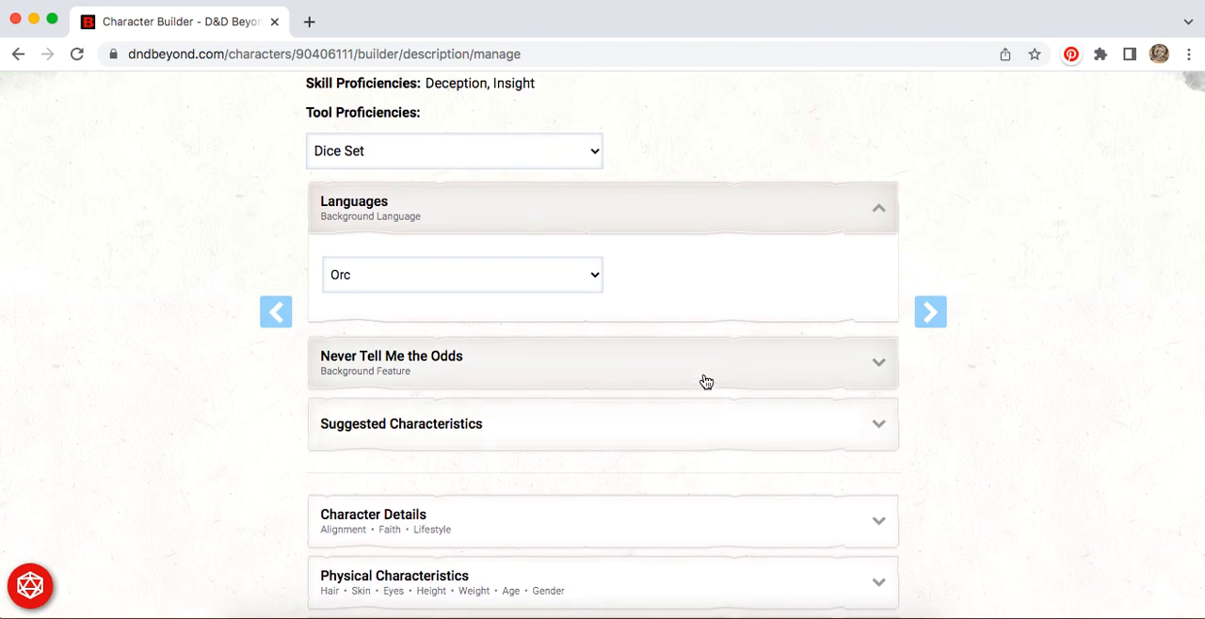
pyautogui.click(702, 378)
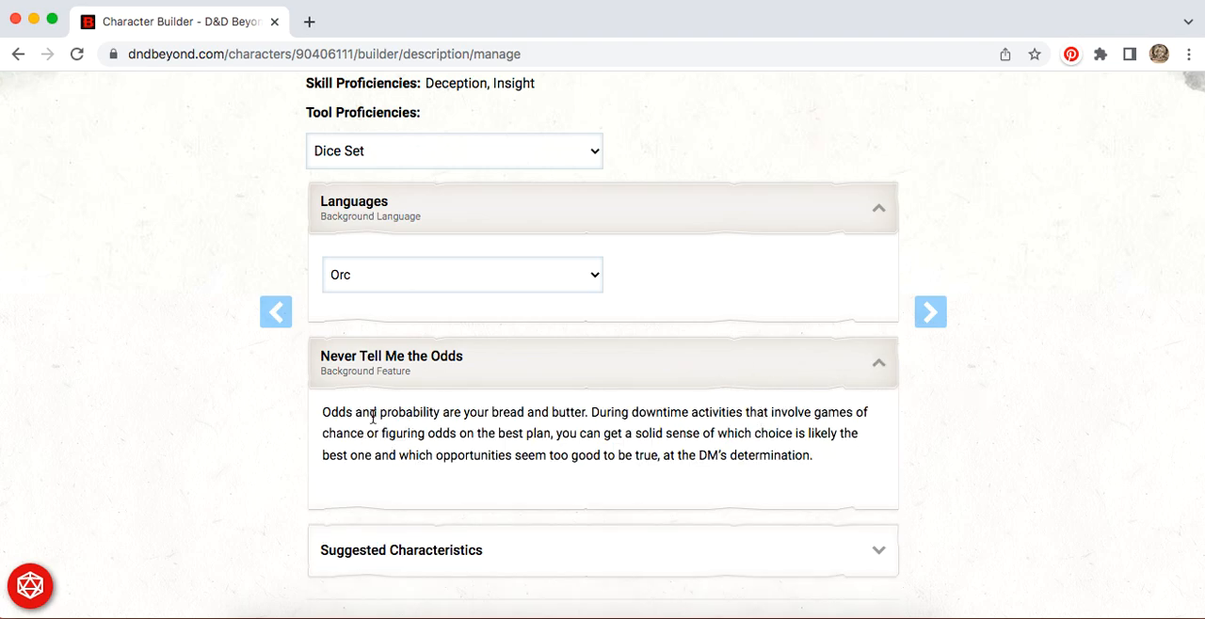
pyautogui.moveTo(320, 412); pyautogui.dragTo(823, 467)
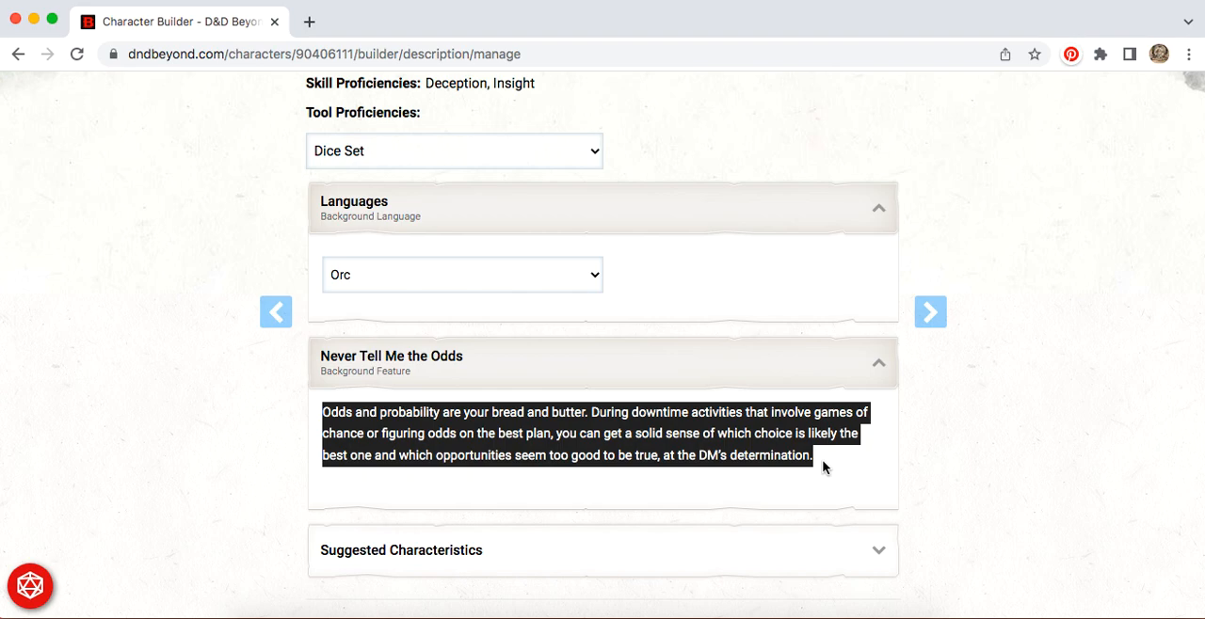
pyautogui.scroll(-3, 979, 470)
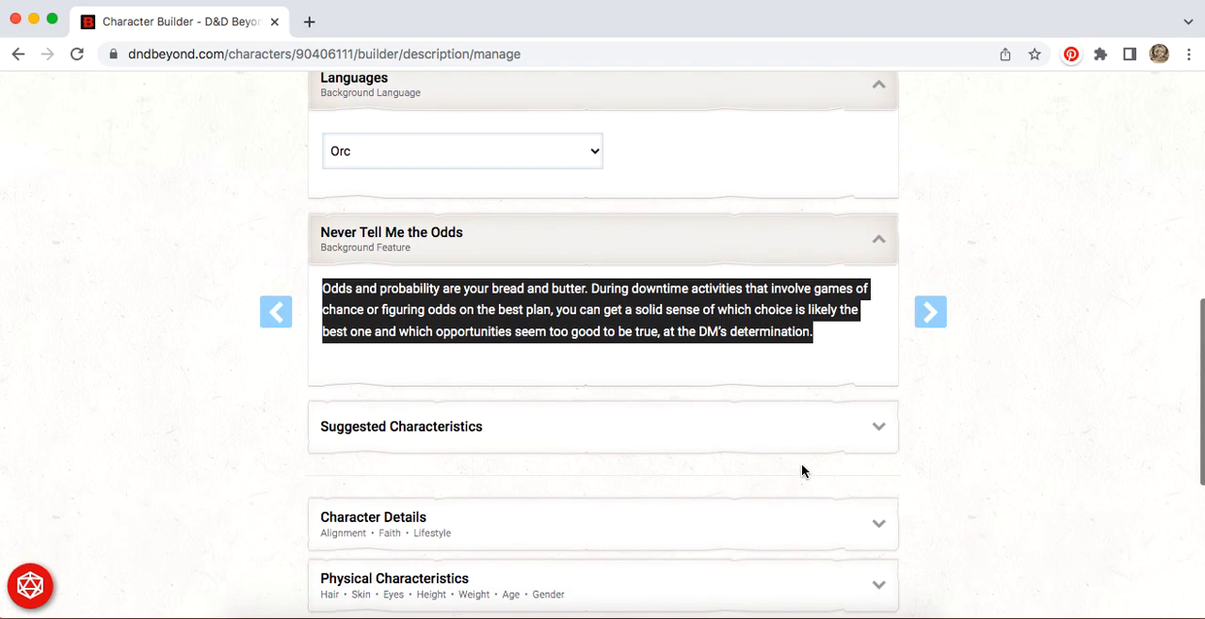
pyautogui.scroll(-5, 1024, 456)
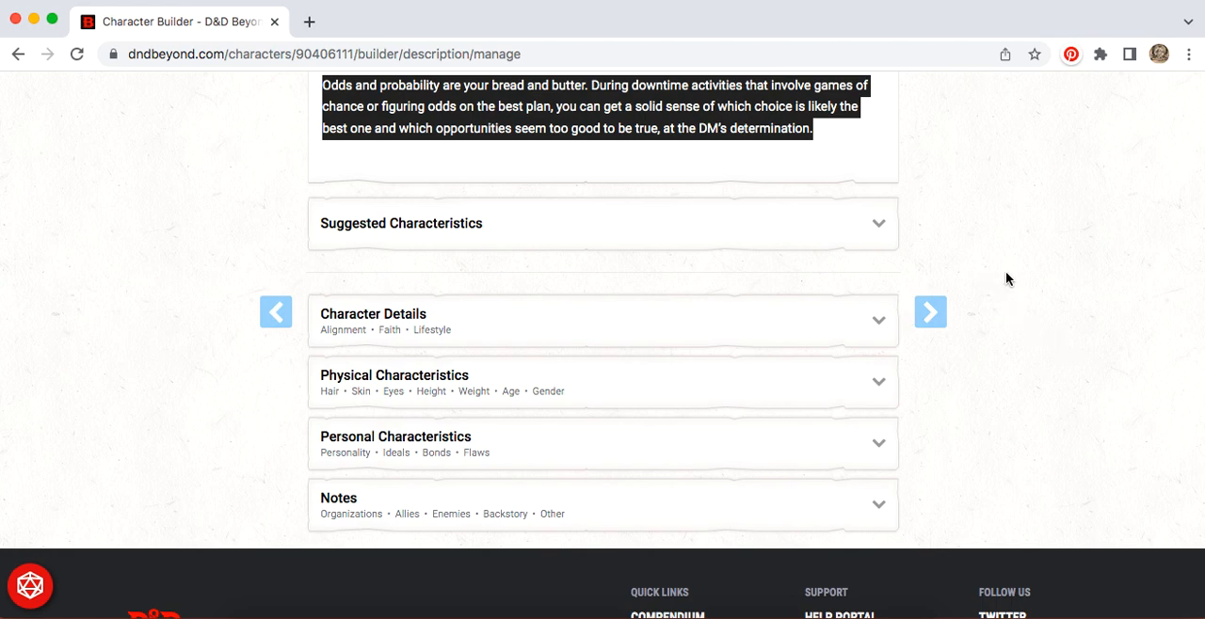
# Step: Continue from the description section through the equipment help to the equipment selection page
pyautogui.click(937, 313)
pyautogui.scroll(-1, 647, 454)
pyautogui.scroll(-5, 647, 455)
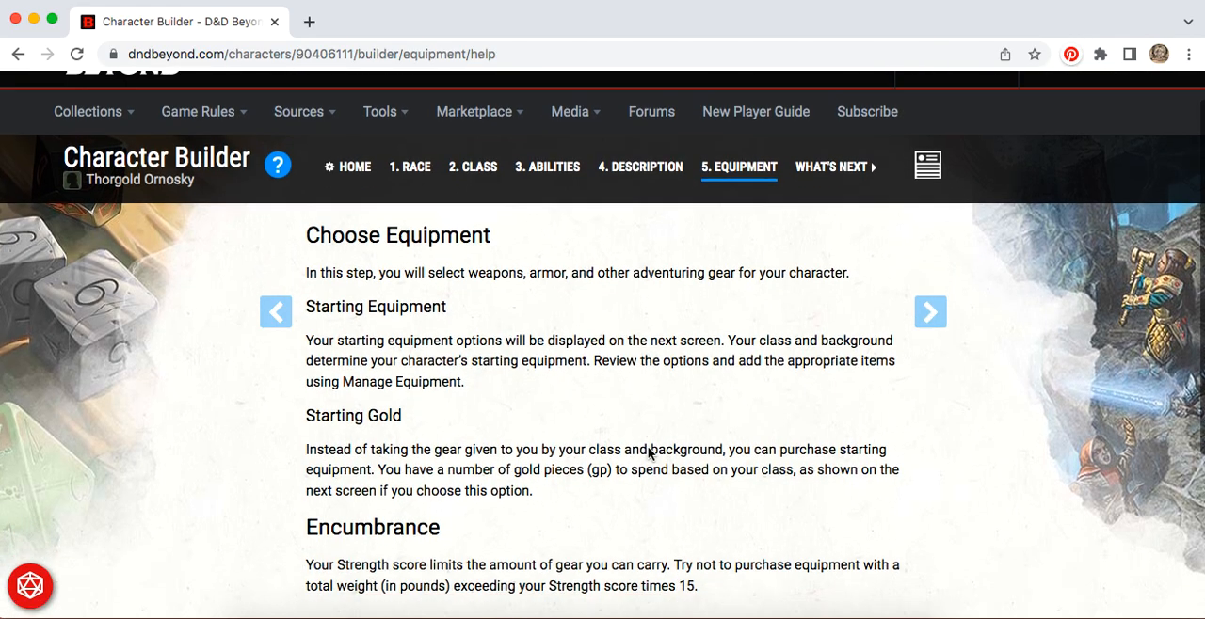
pyautogui.scroll(5, 648, 455)
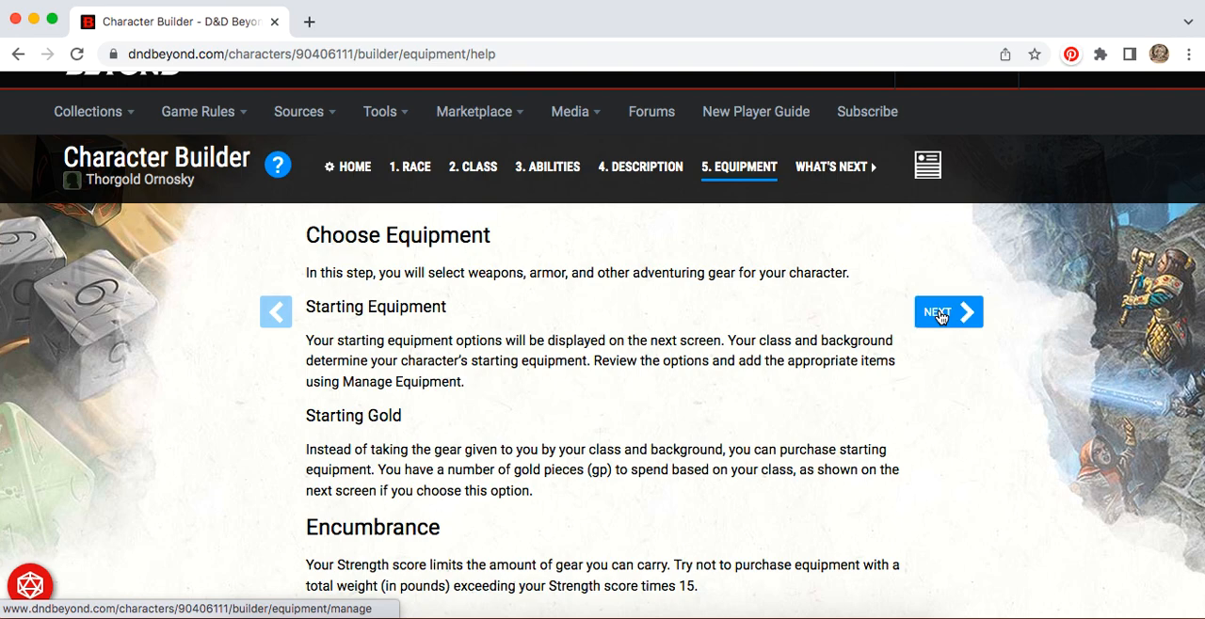
pyautogui.click(937, 314)
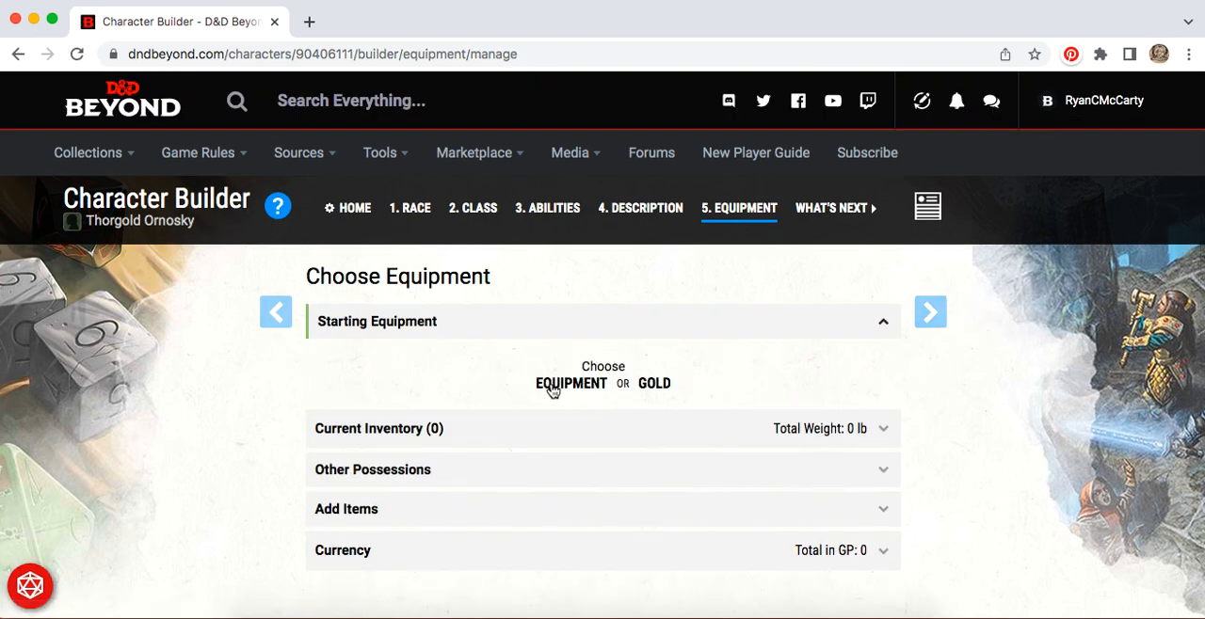
# Step: Choose gold instead of equipment for the Monk's starting option and set the 5d4 roll result to 15
pyautogui.click(656, 384)
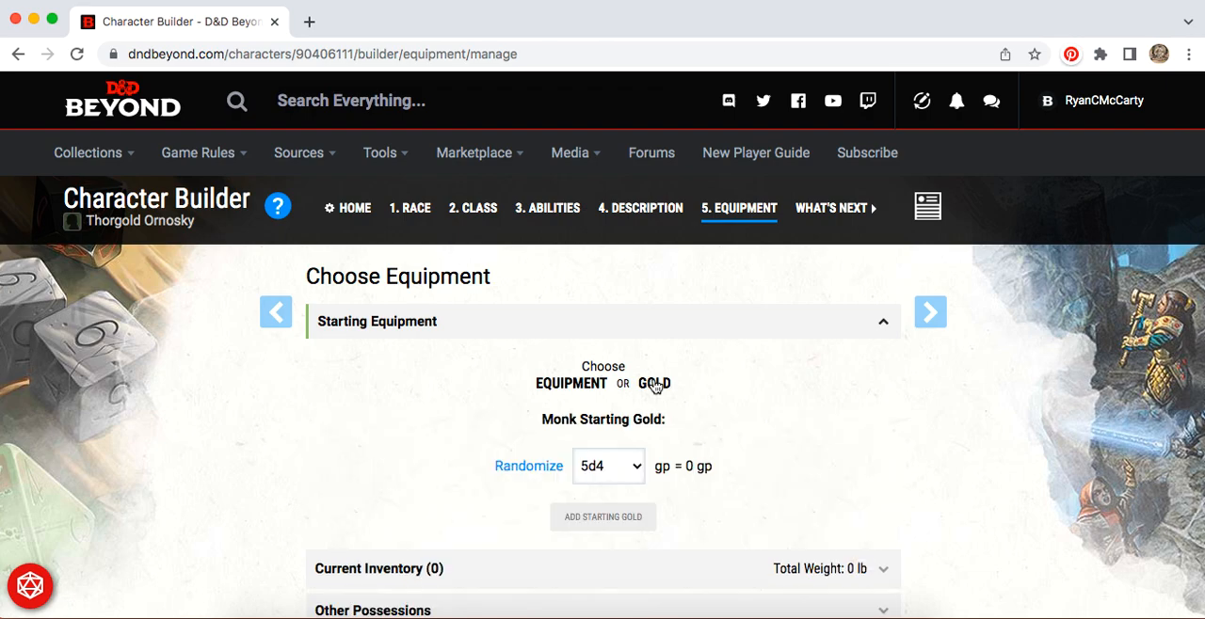
pyautogui.click(635, 468)
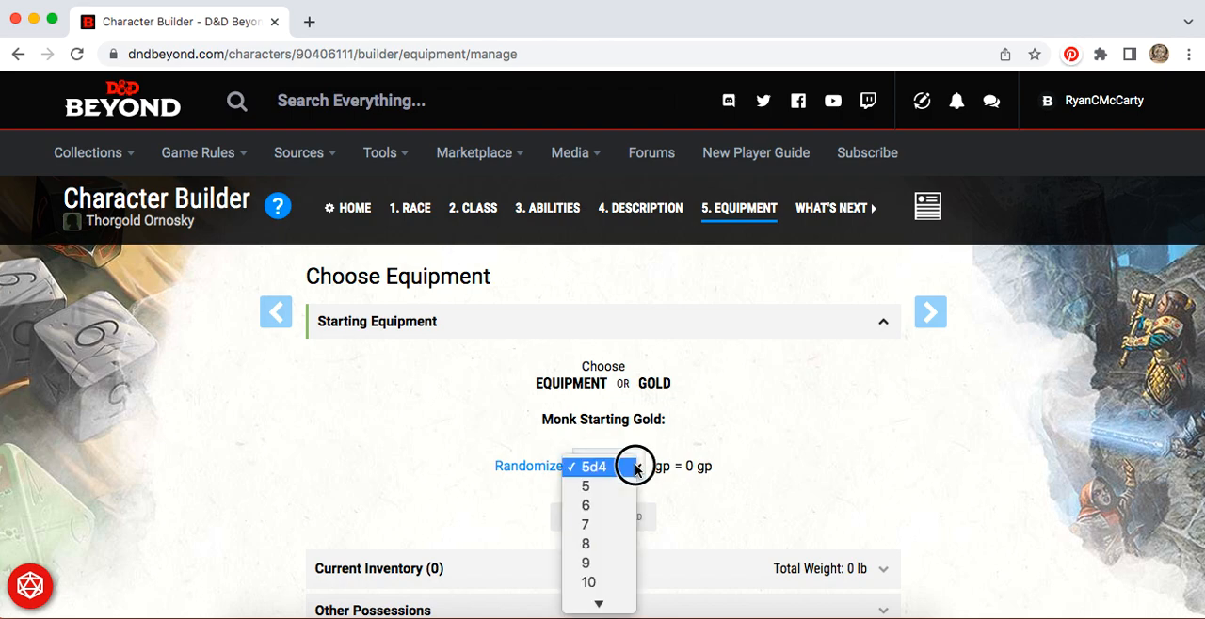
pyautogui.click(623, 467)
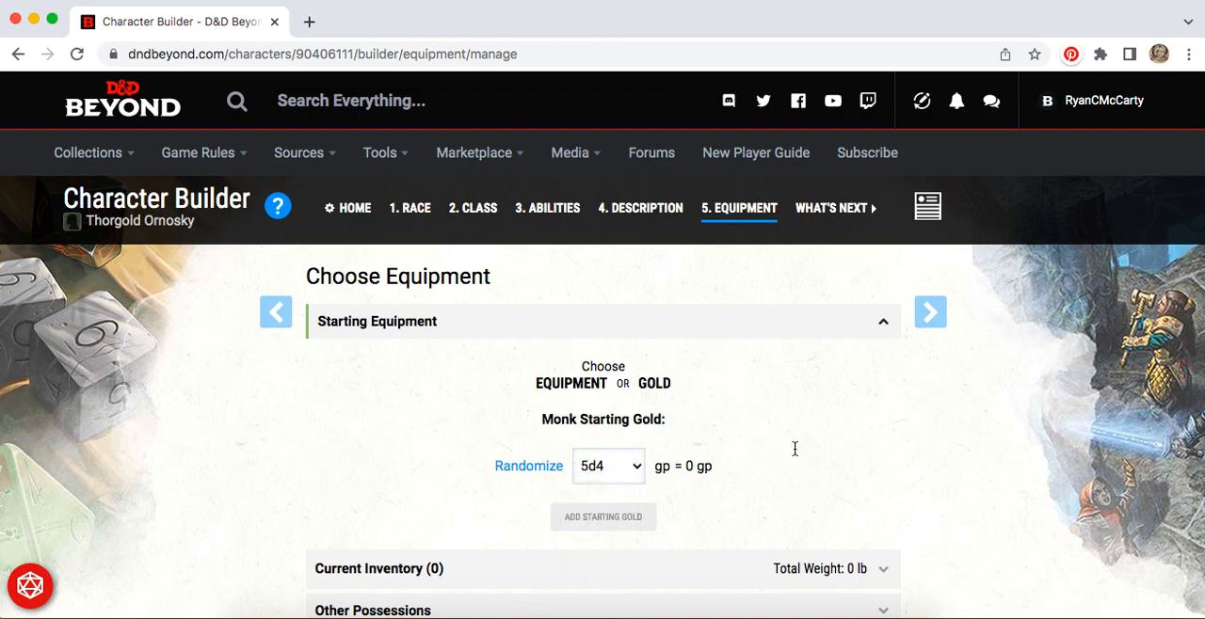
pyautogui.click(637, 471)
pyautogui.scroll(-4, 601, 516)
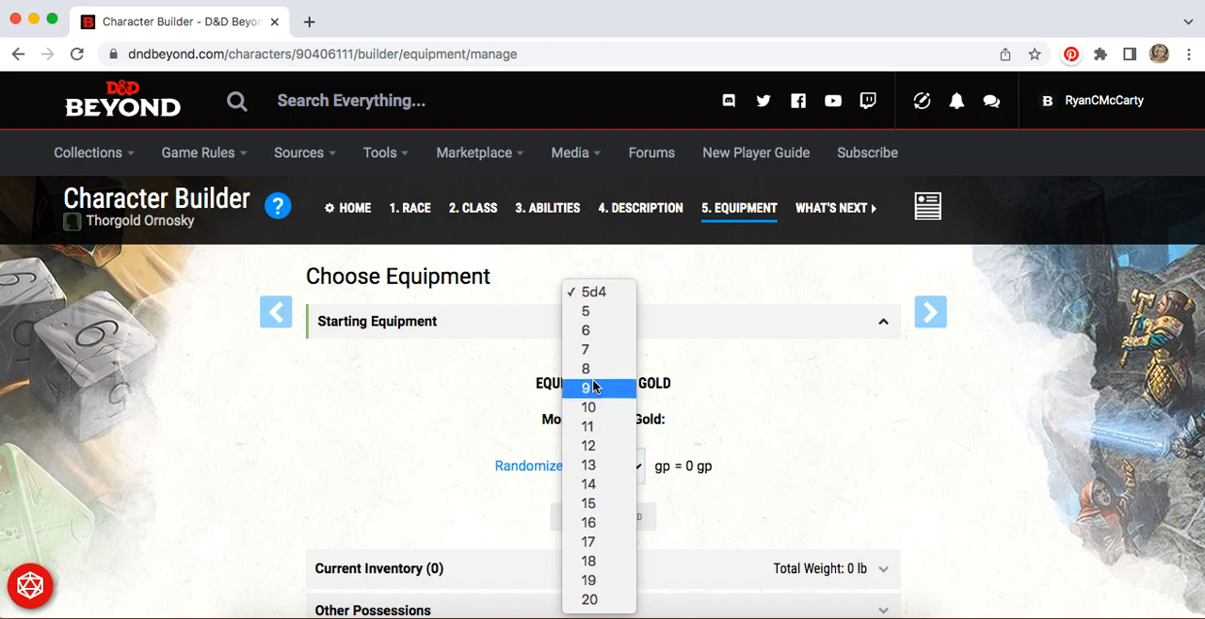
pyautogui.click(604, 506)
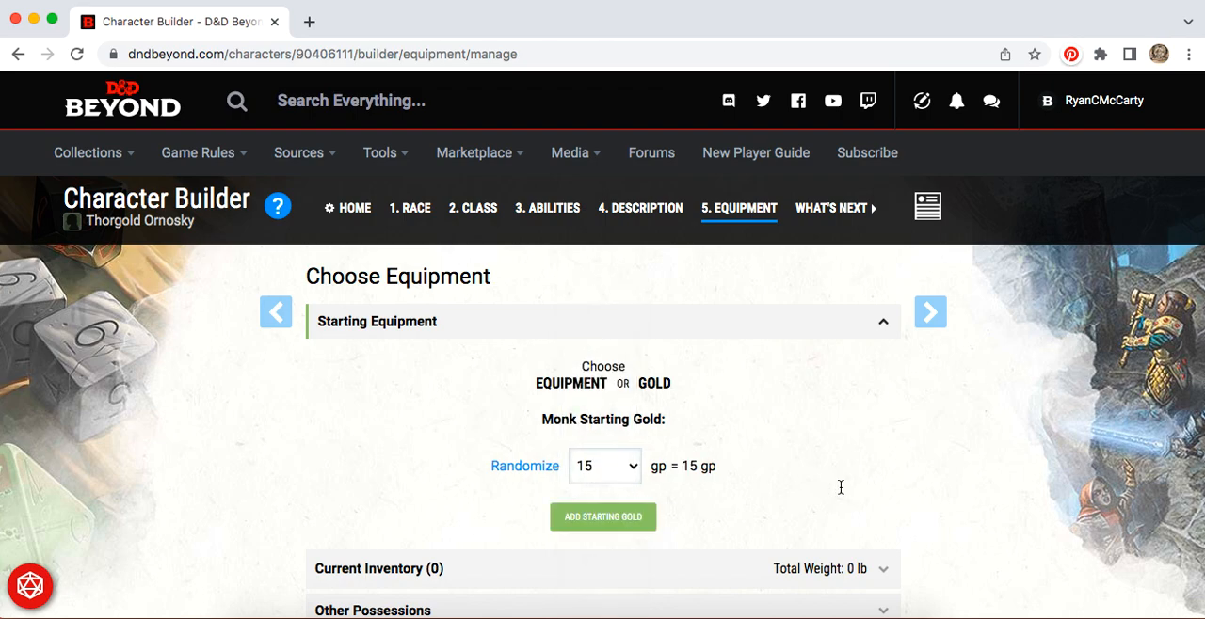
# Step: Expand the Current Inventory and Other Possessions sections and view the form for adding personal possessions without entering anything
pyautogui.scroll(-5, 840, 486)
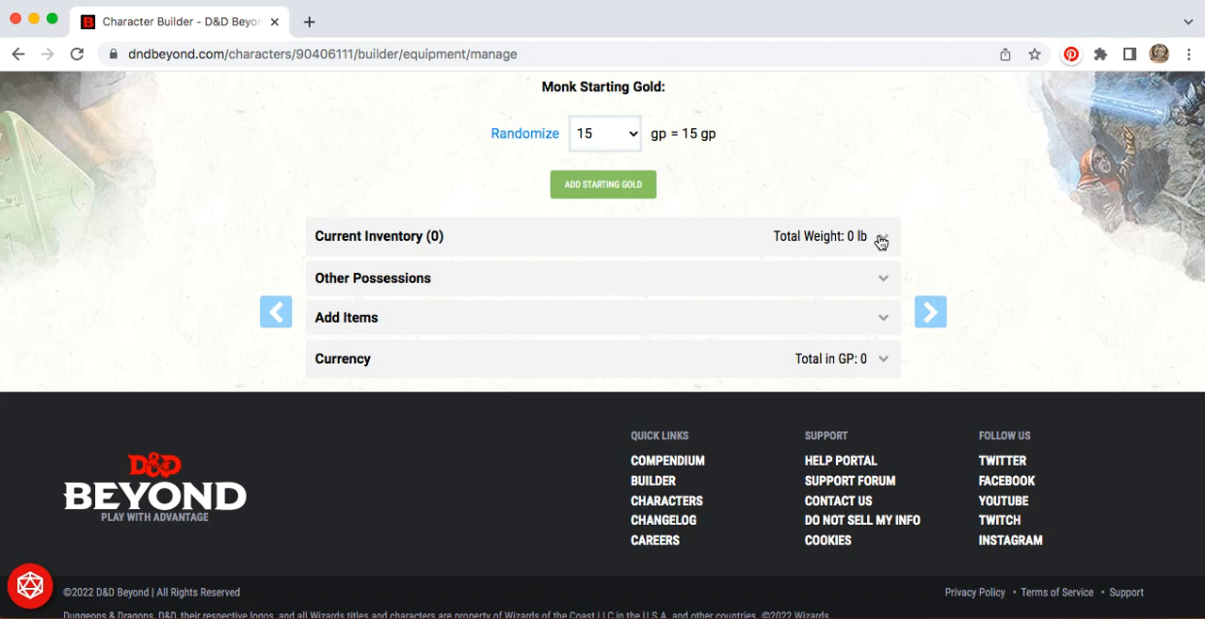
pyautogui.click(879, 238)
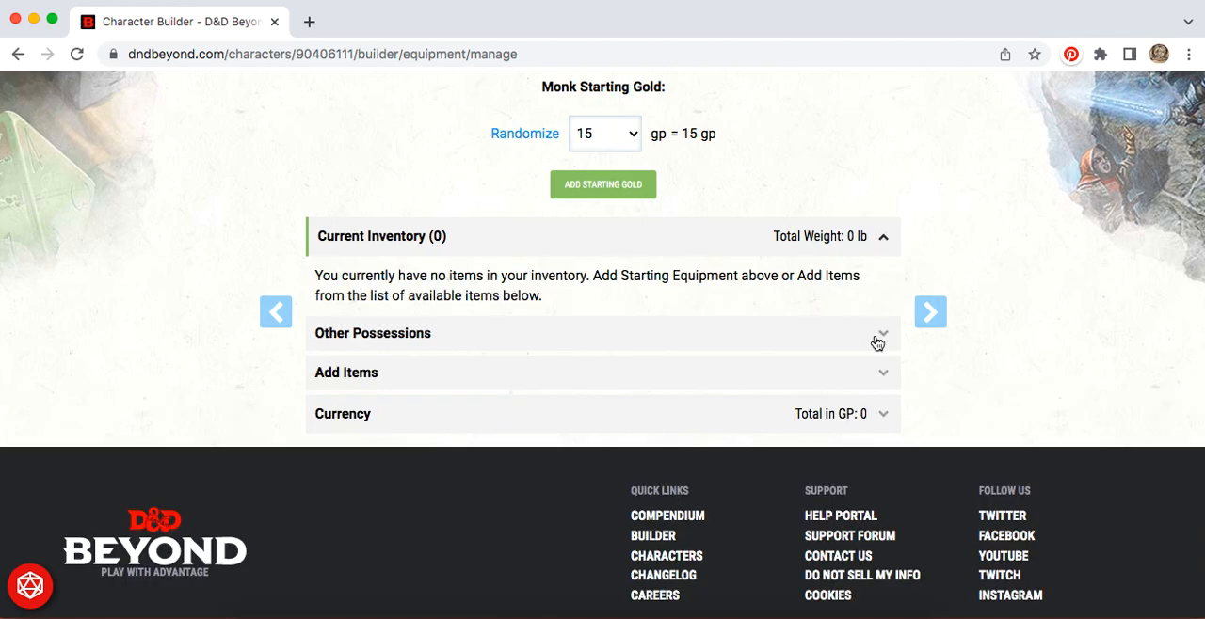
pyautogui.click(875, 339)
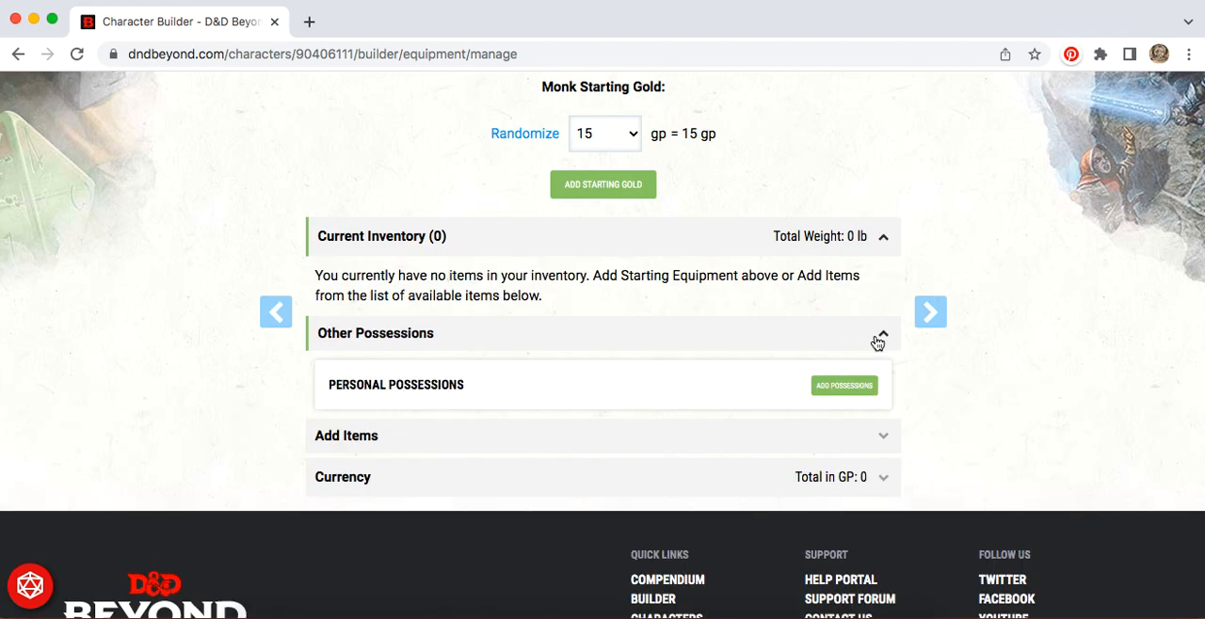
pyautogui.click(843, 387)
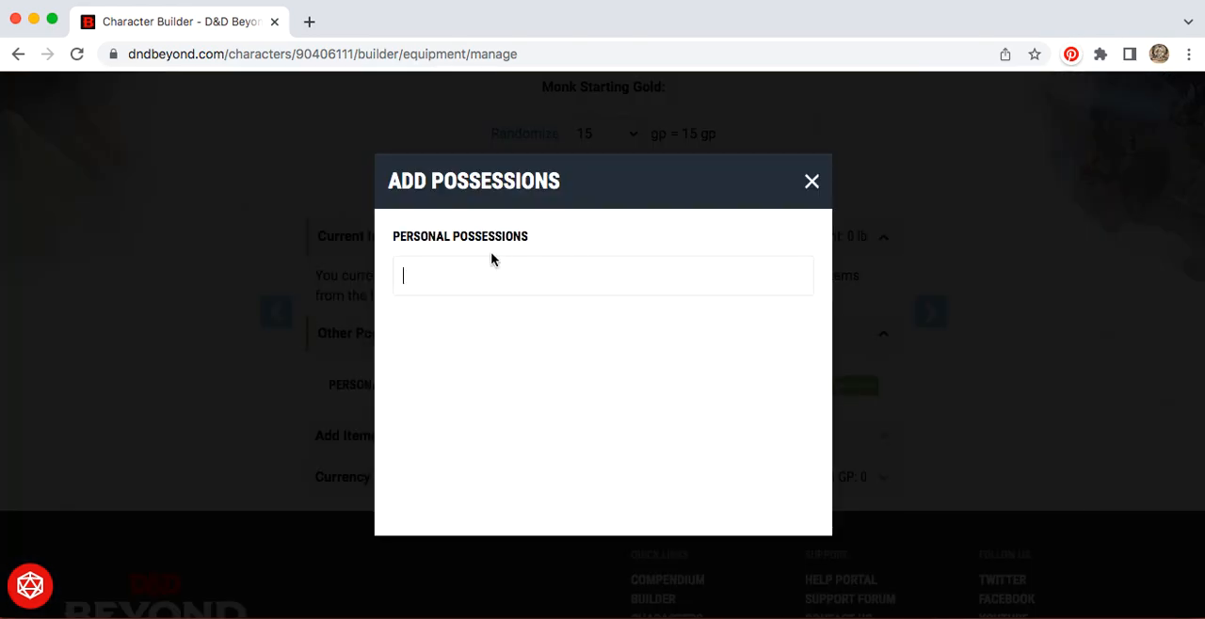
pyautogui.click(811, 182)
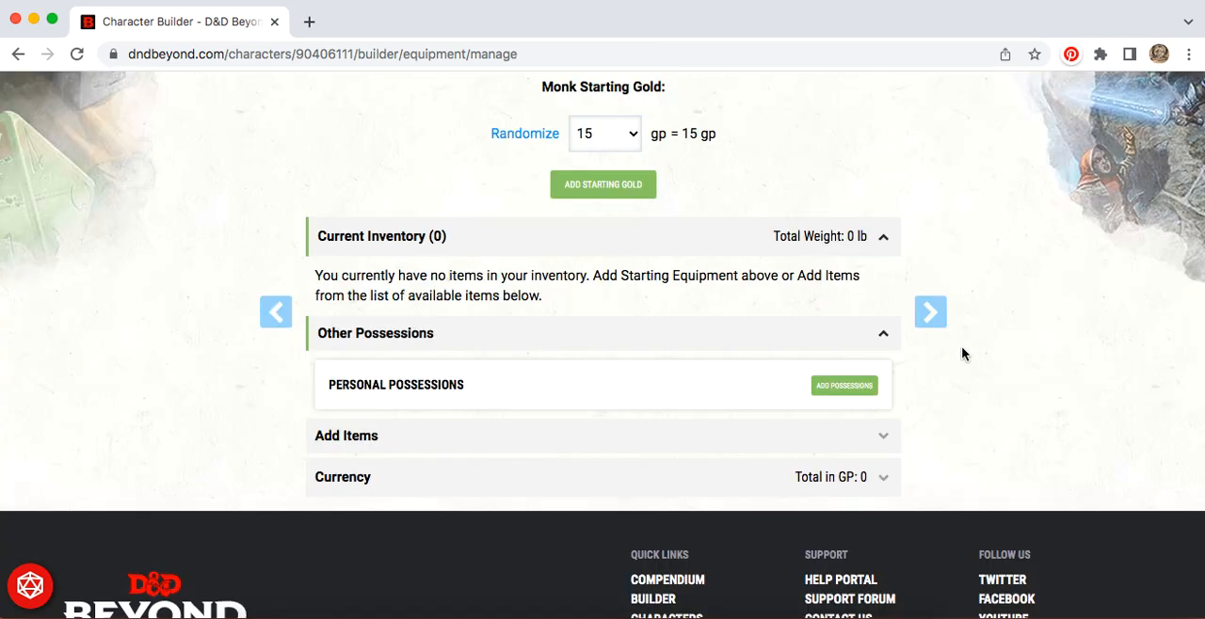
# Step: Expand the section for adding items, filter it to staffs and look through the available ones
pyautogui.click(879, 444)
pyautogui.scroll(-5, 1044, 405)
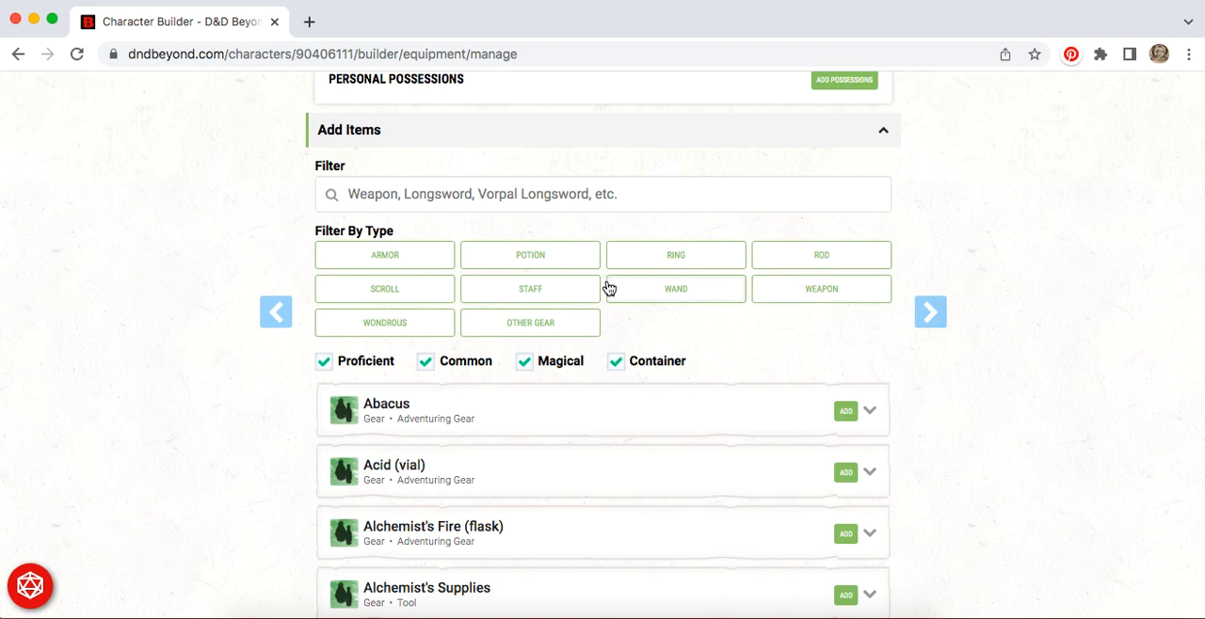
pyautogui.click(531, 291)
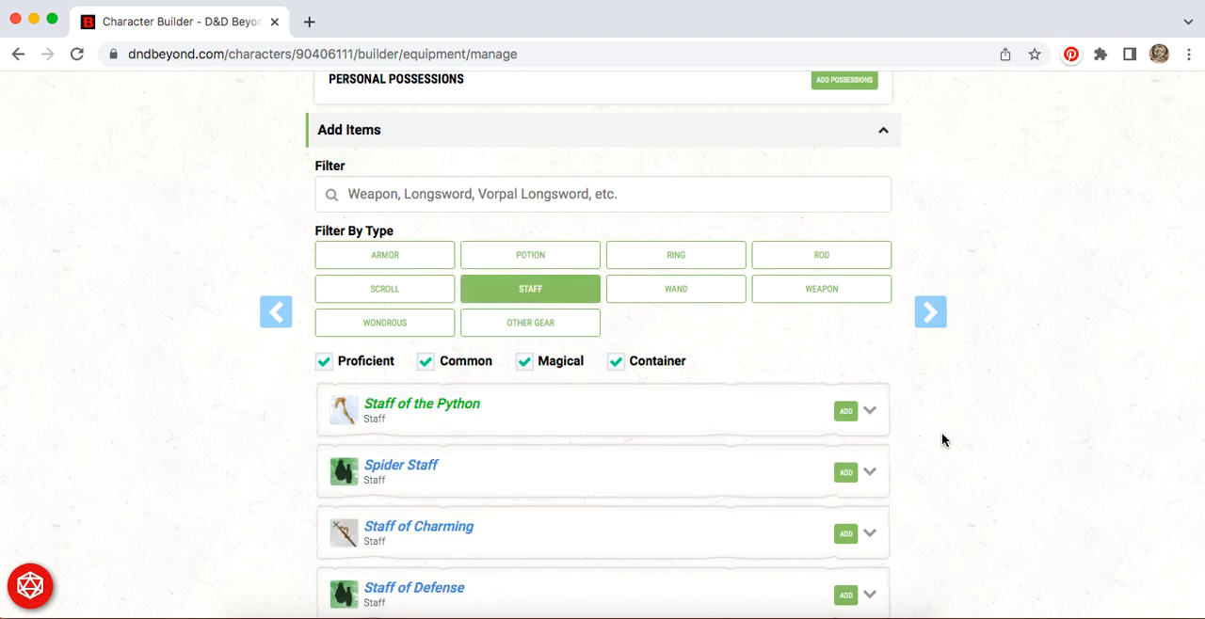
pyautogui.scroll(-3, 941, 435)
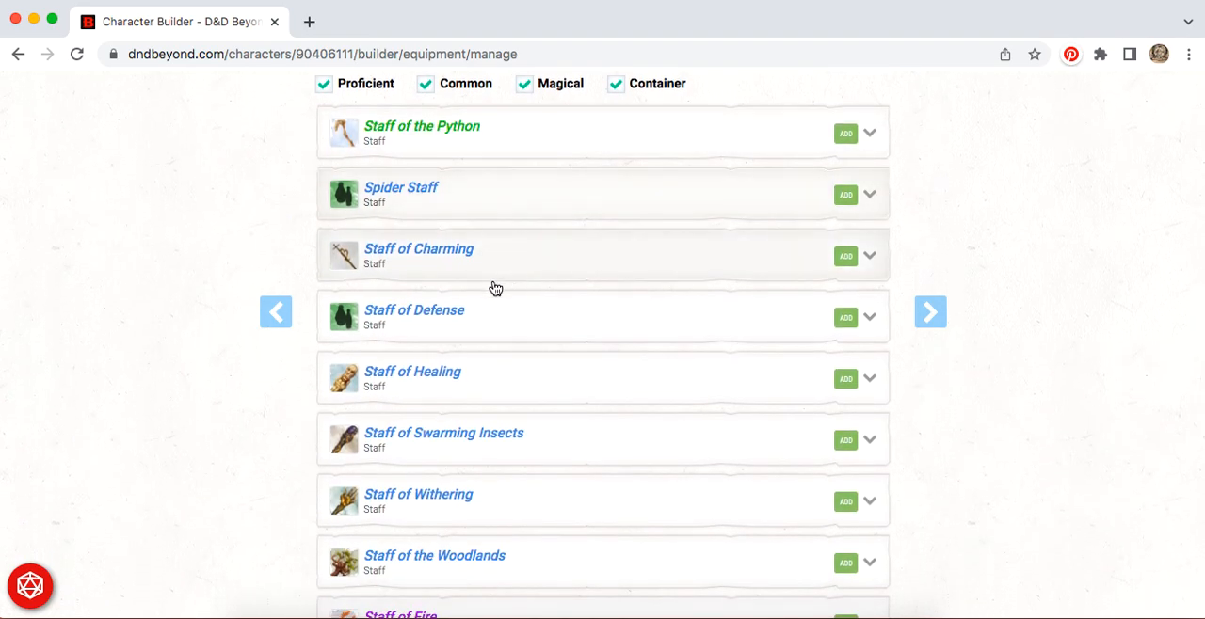
pyautogui.scroll(-3, 625, 331)
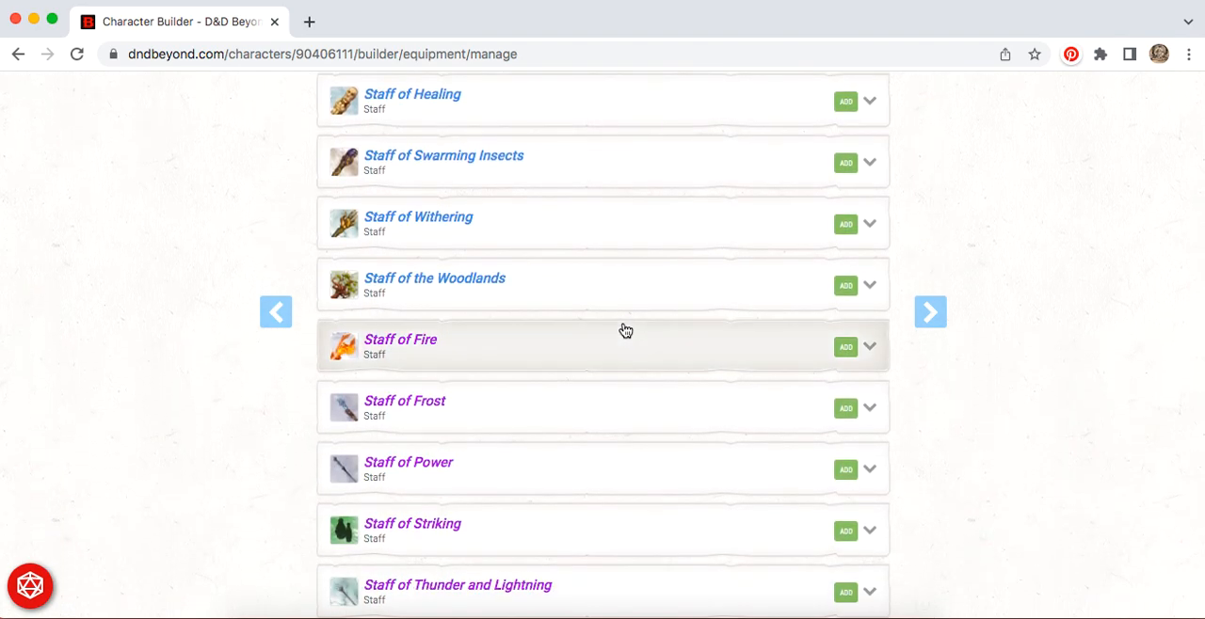
pyautogui.scroll(7, 625, 330)
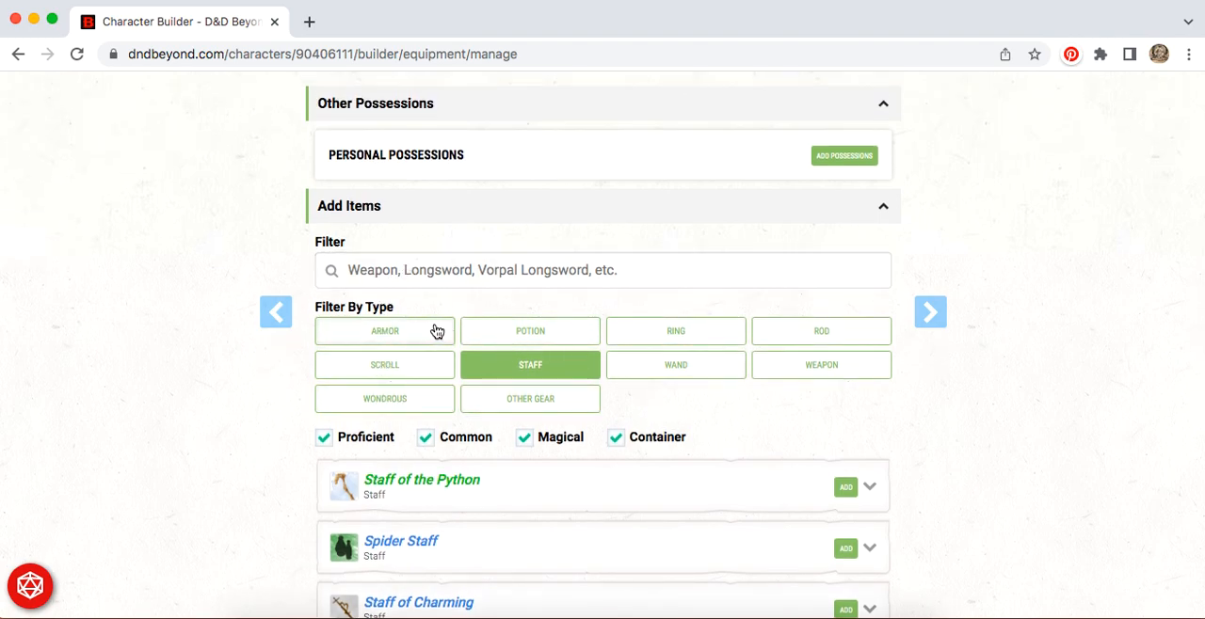
# Step: Include rods and weapons in the item type filter alongside staffs
pyautogui.click(820, 338)
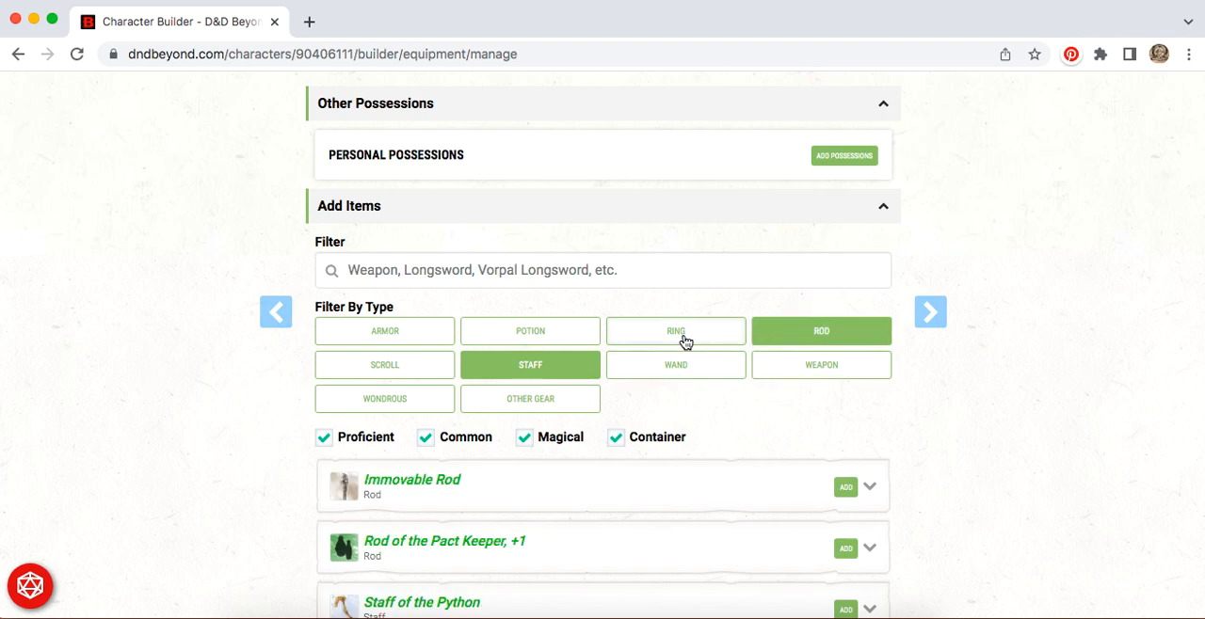
pyautogui.click(837, 374)
pyautogui.scroll(-3, 978, 469)
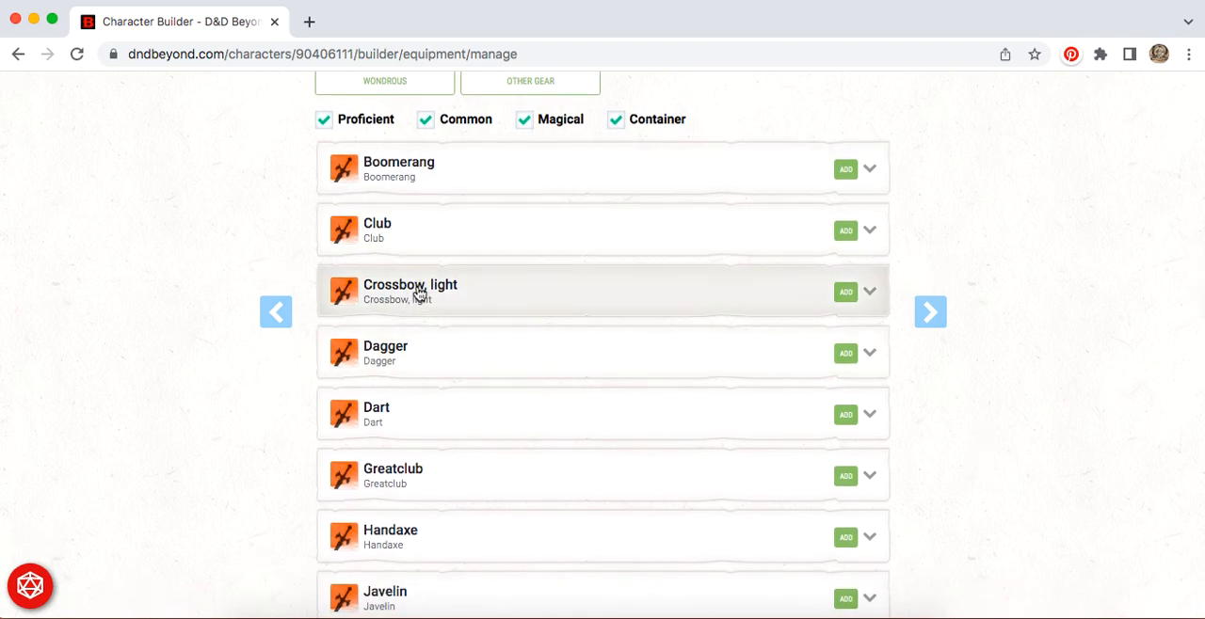
# Step: Review the common Quarterstaff's details, add one to the inventory and collapse its entry
pyautogui.scroll(-3, 419, 294)
pyautogui.scroll(-1, 419, 293)
pyautogui.scroll(-1, 419, 293)
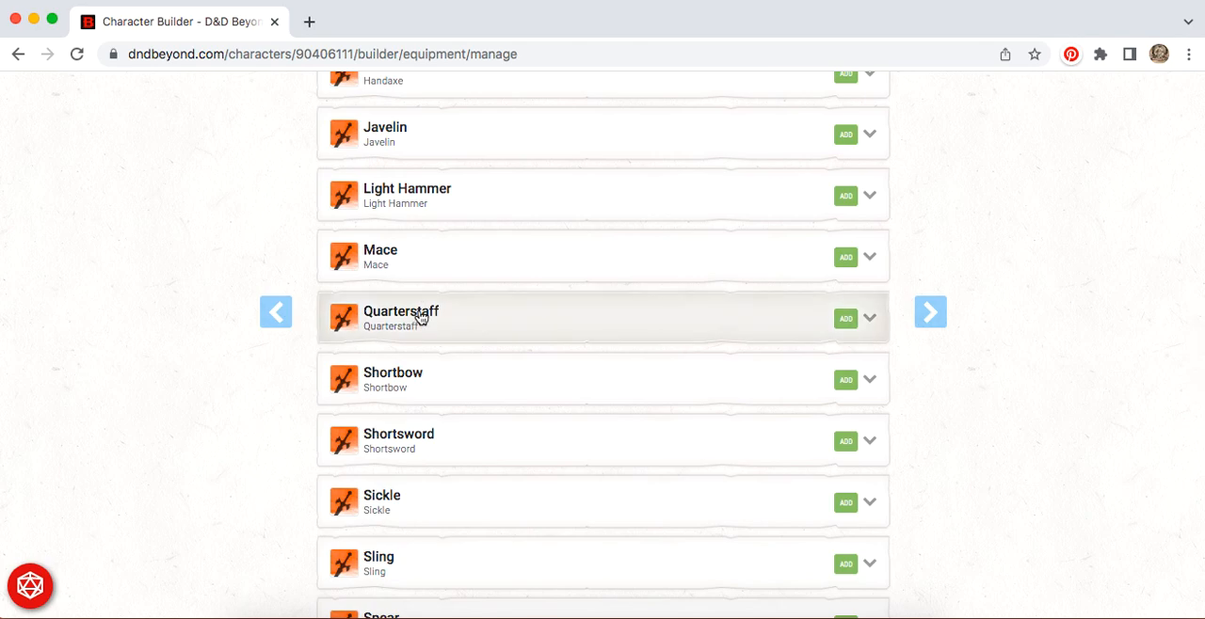
pyautogui.click(420, 318)
pyautogui.scroll(-4, 643, 441)
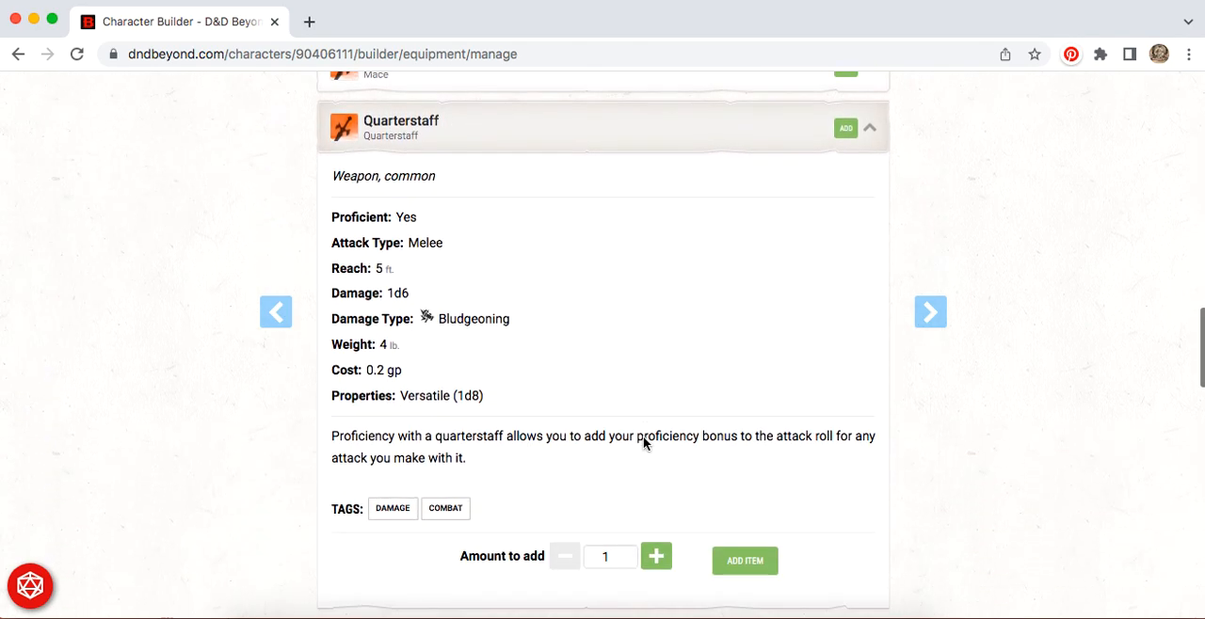
pyautogui.scroll(-1, 708, 317)
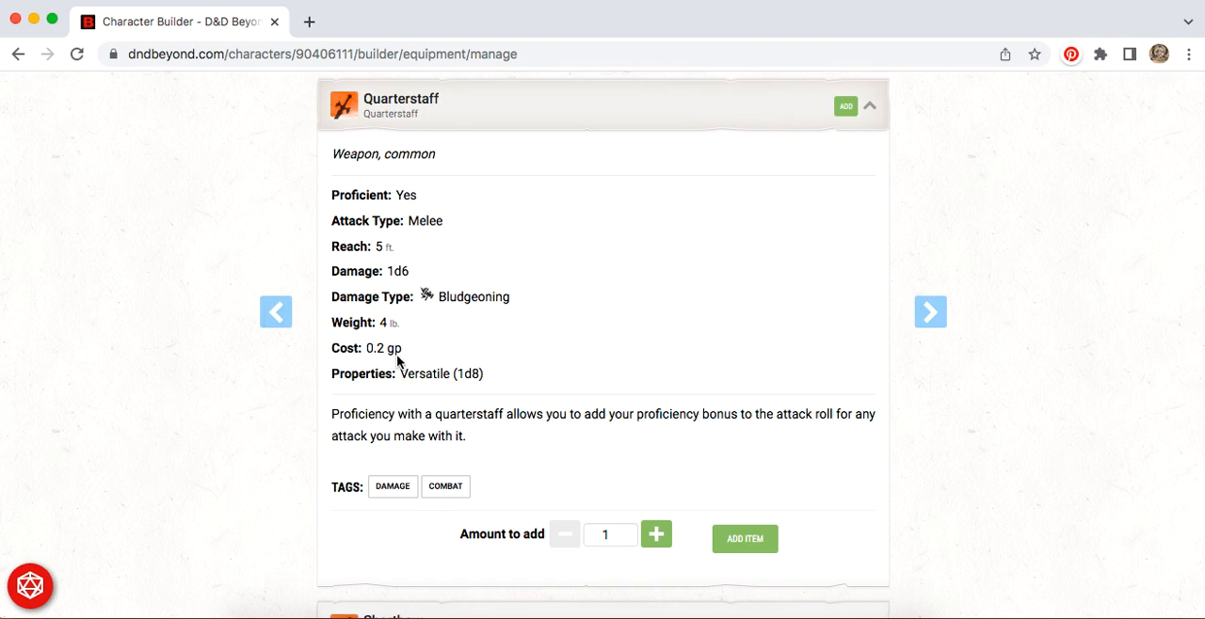
pyautogui.click(754, 546)
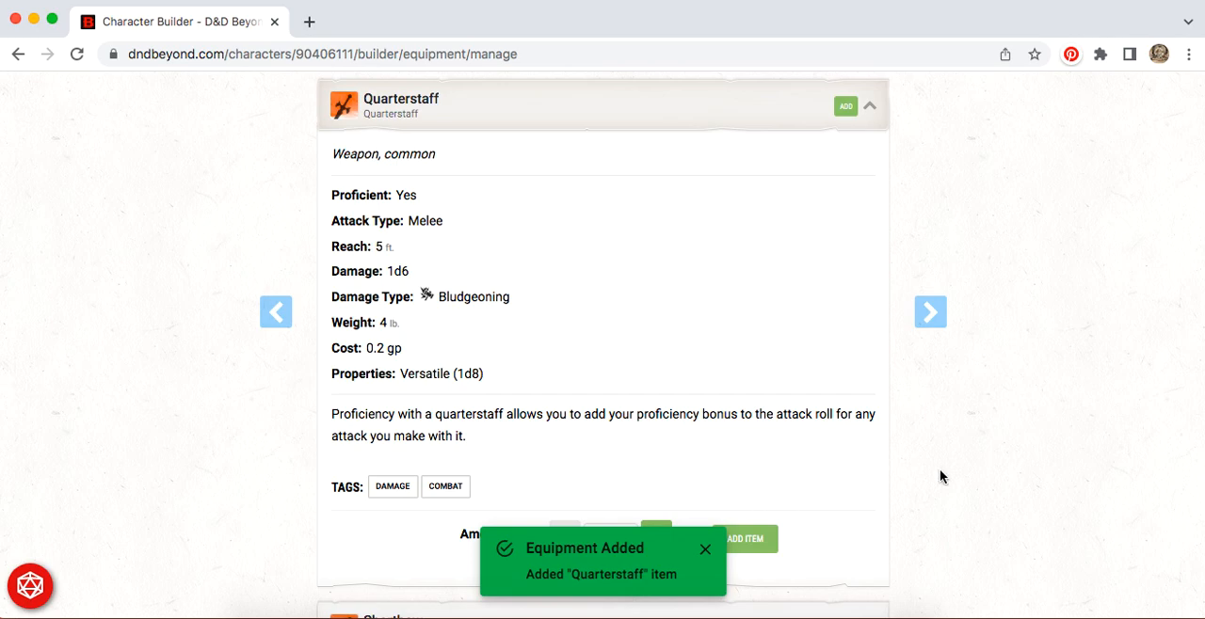
pyautogui.click(870, 105)
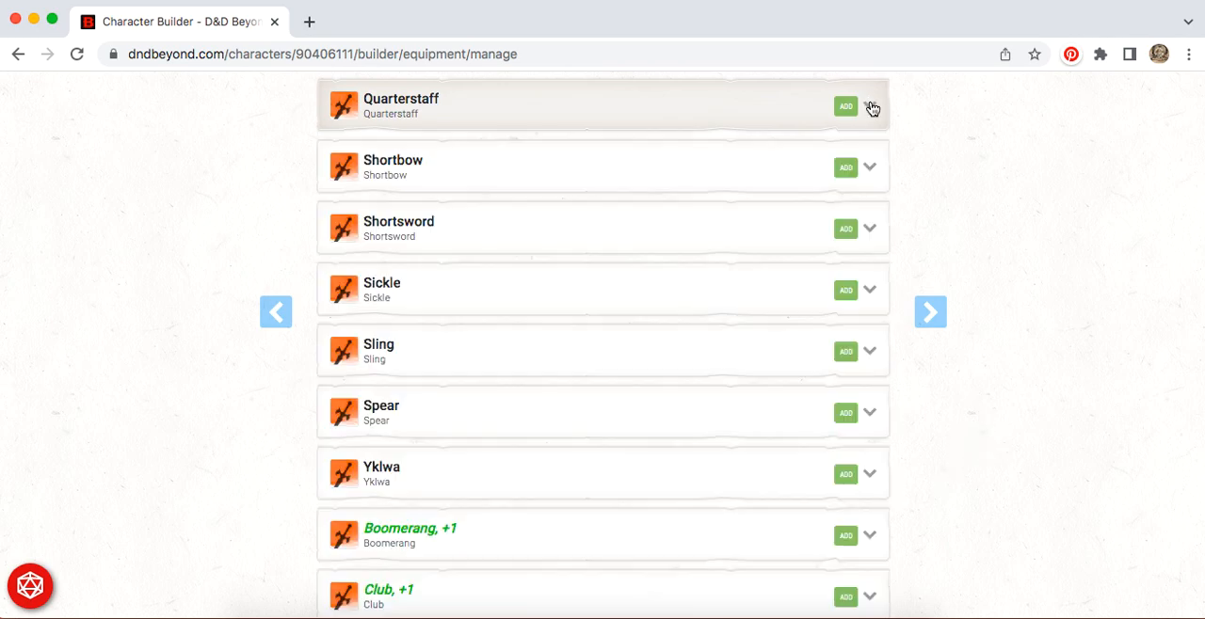
# Step: Change the item type filter to potions only, clearing the staff, rod and weapon types
pyautogui.scroll(10, 575, 318)
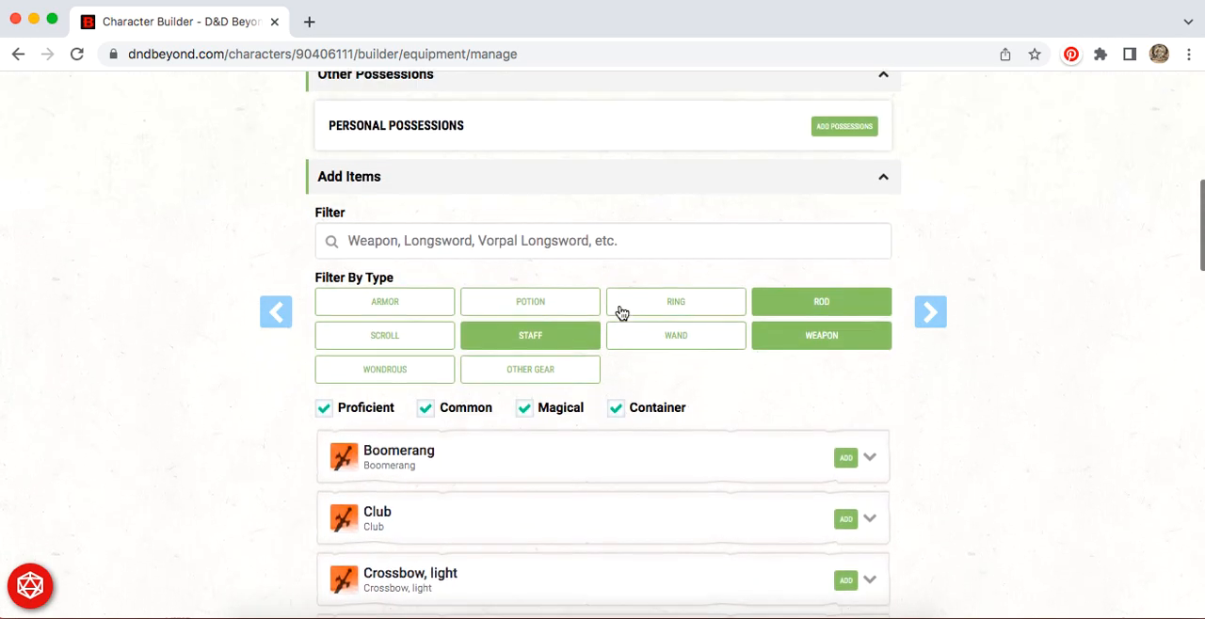
pyautogui.click(541, 319)
pyautogui.click(537, 352)
pyautogui.click(821, 318)
pyautogui.click(820, 351)
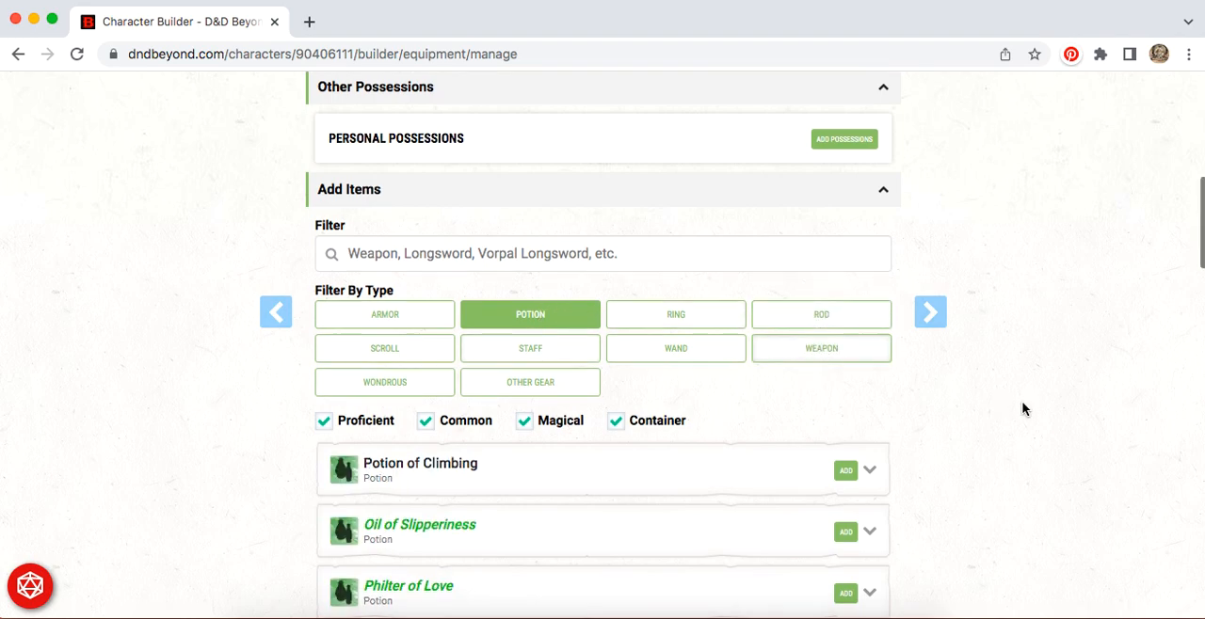
# Step: Look through the list of potions for a suitable healing potion
pyautogui.scroll(-5, 1023, 408)
pyautogui.scroll(-15, 1023, 408)
pyautogui.scroll(6, 1023, 409)
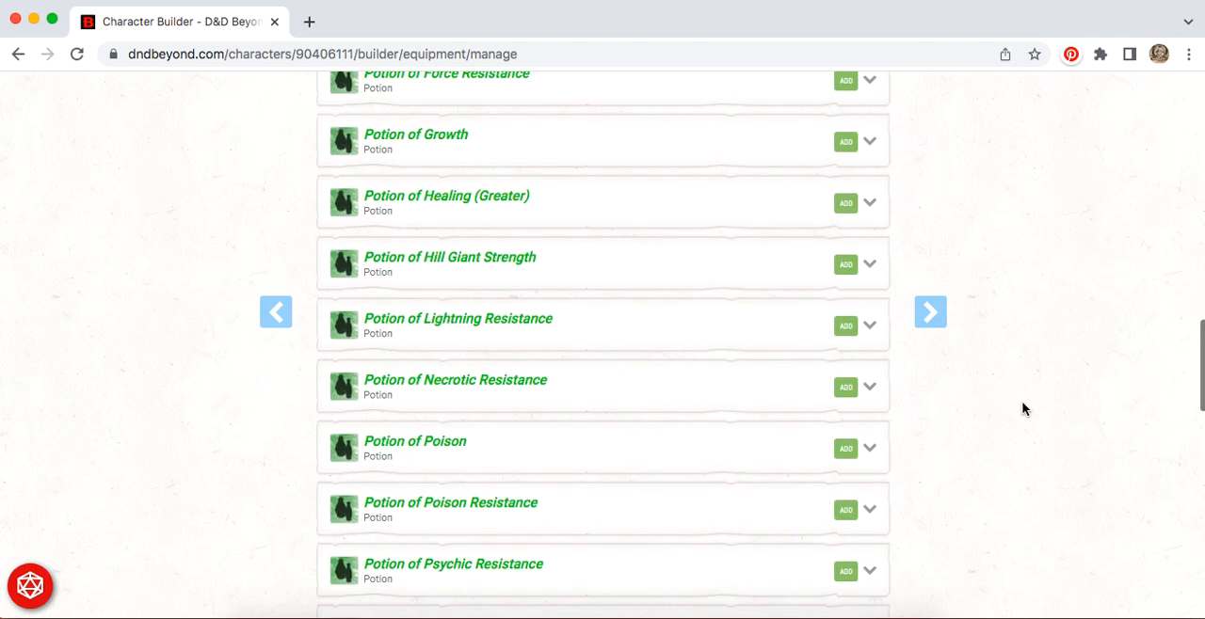
pyautogui.scroll(-7, 1023, 408)
pyautogui.scroll(-4, 1023, 408)
pyautogui.scroll(-2, 1023, 409)
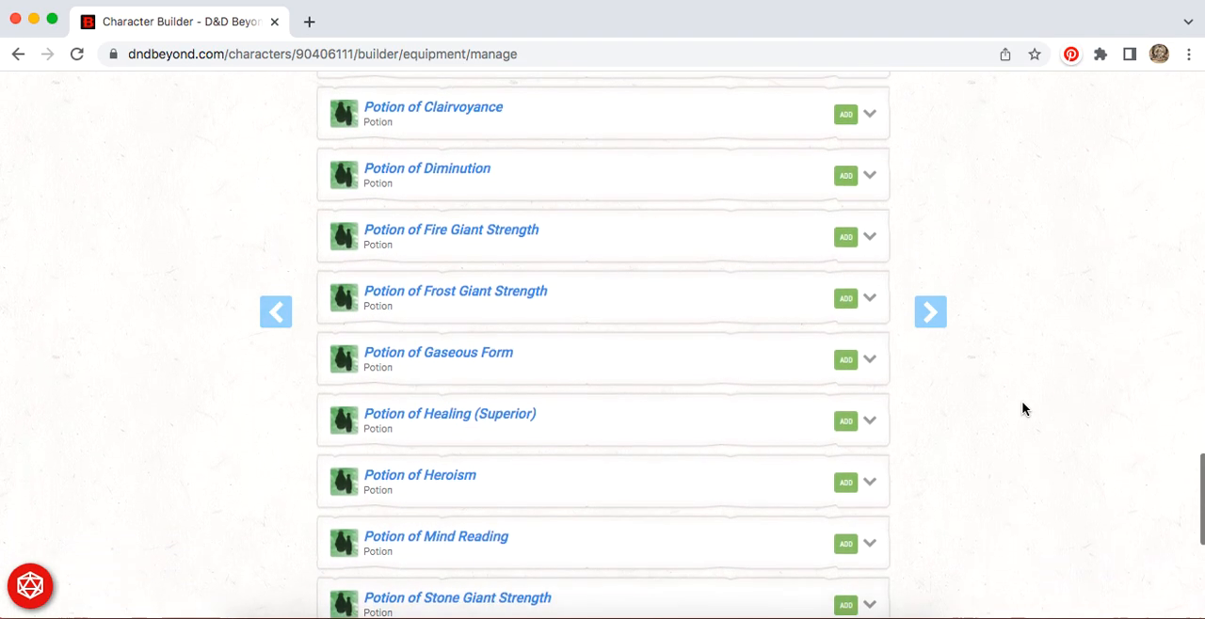
pyautogui.scroll(-3, 1023, 408)
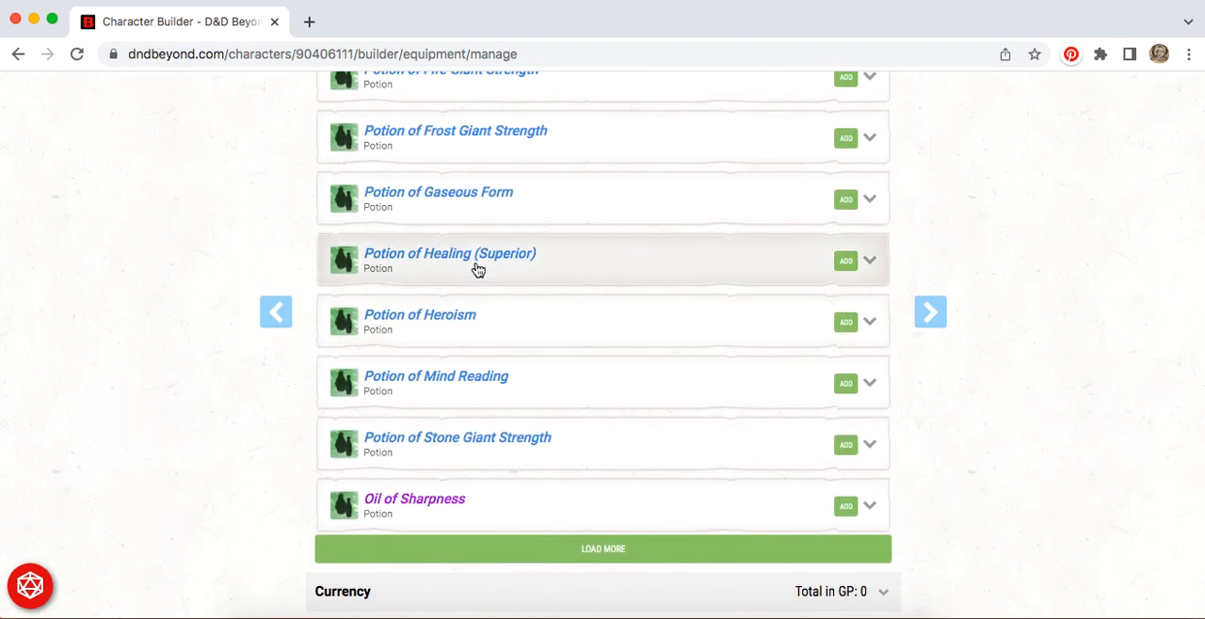
pyautogui.scroll(10, 518, 344)
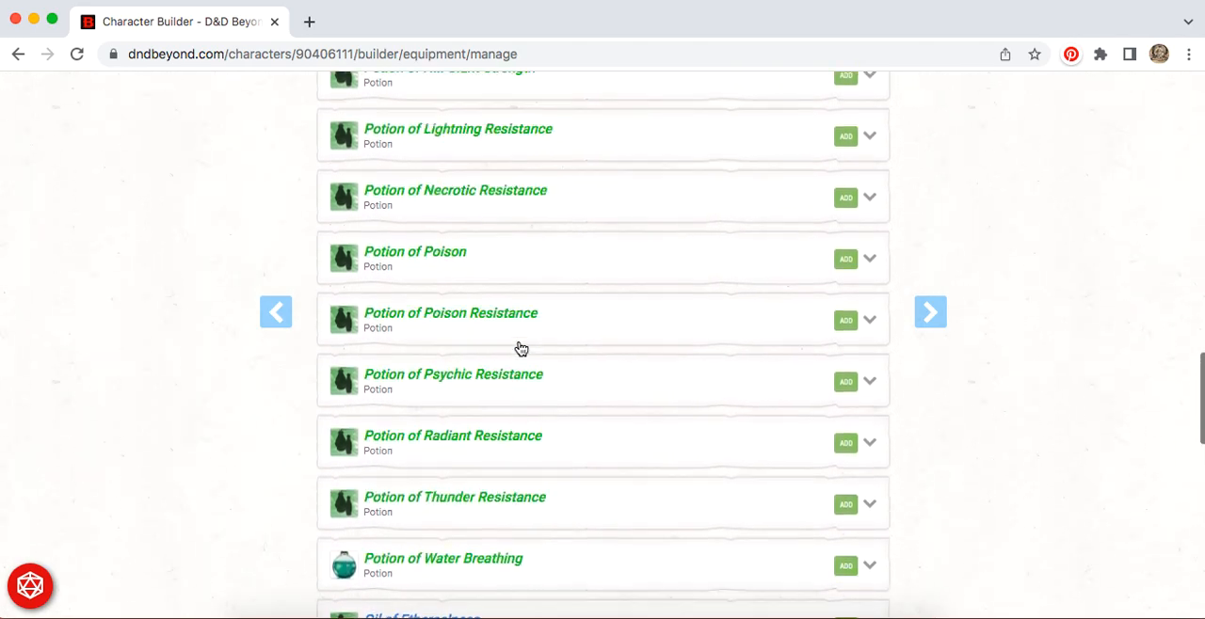
pyautogui.scroll(3, 518, 347)
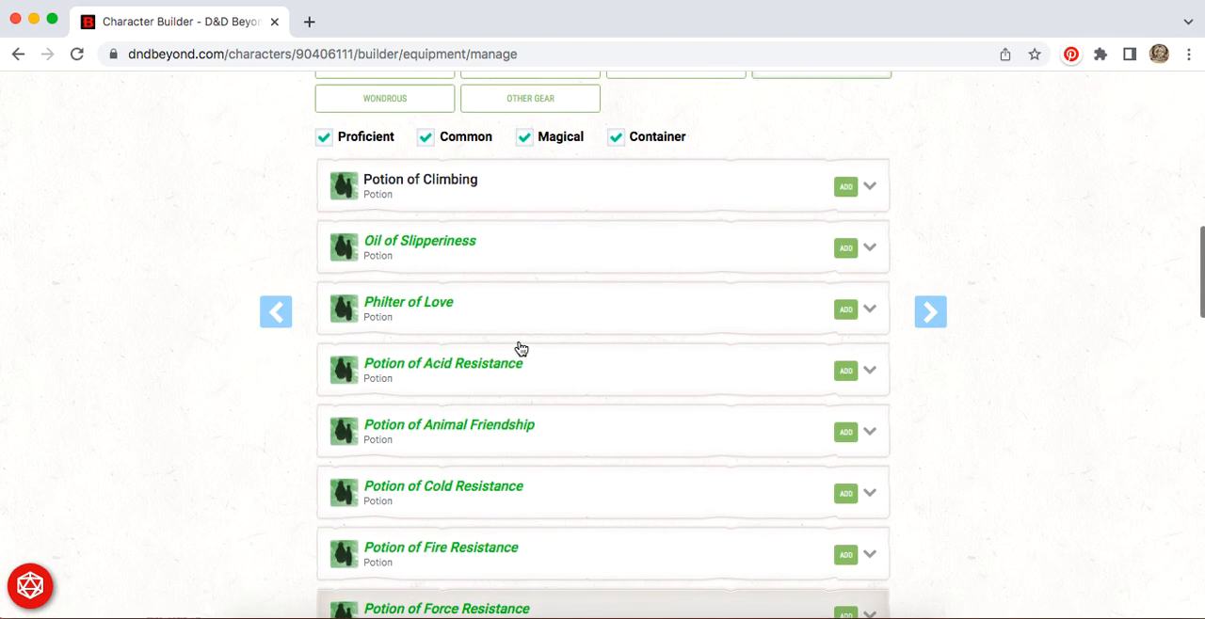
# Step: Add one Potion of Healing (Greater) to the inventory and continue to the What's Next page
pyautogui.scroll(-3, 709, 379)
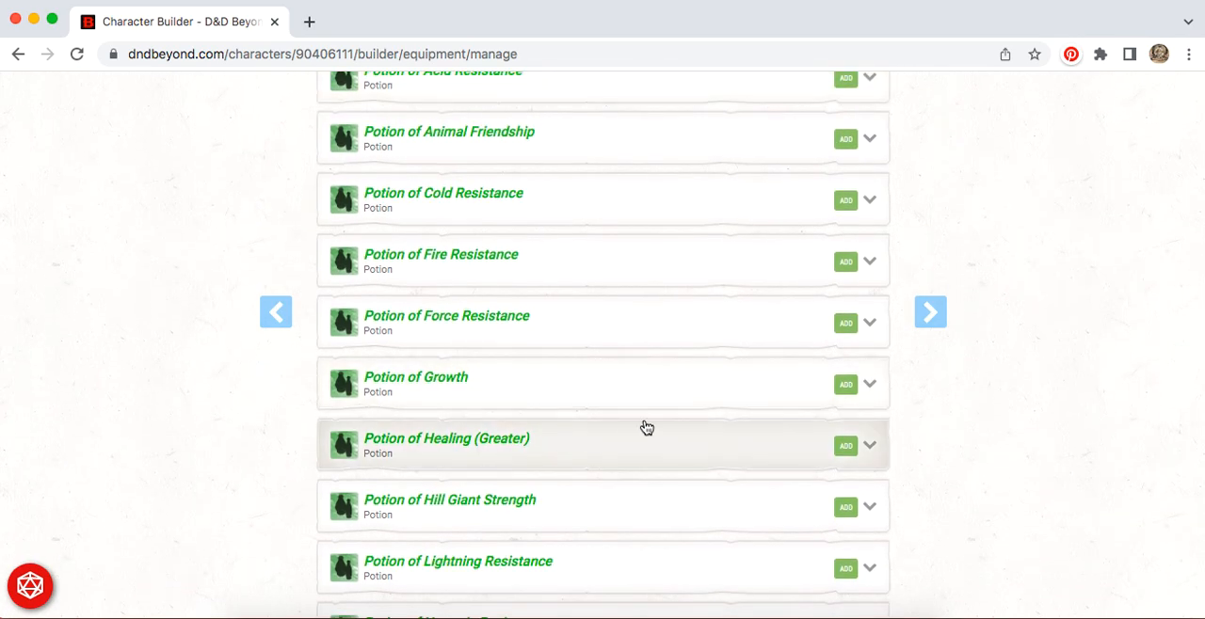
pyautogui.click(796, 452)
pyautogui.scroll(-2, 656, 519)
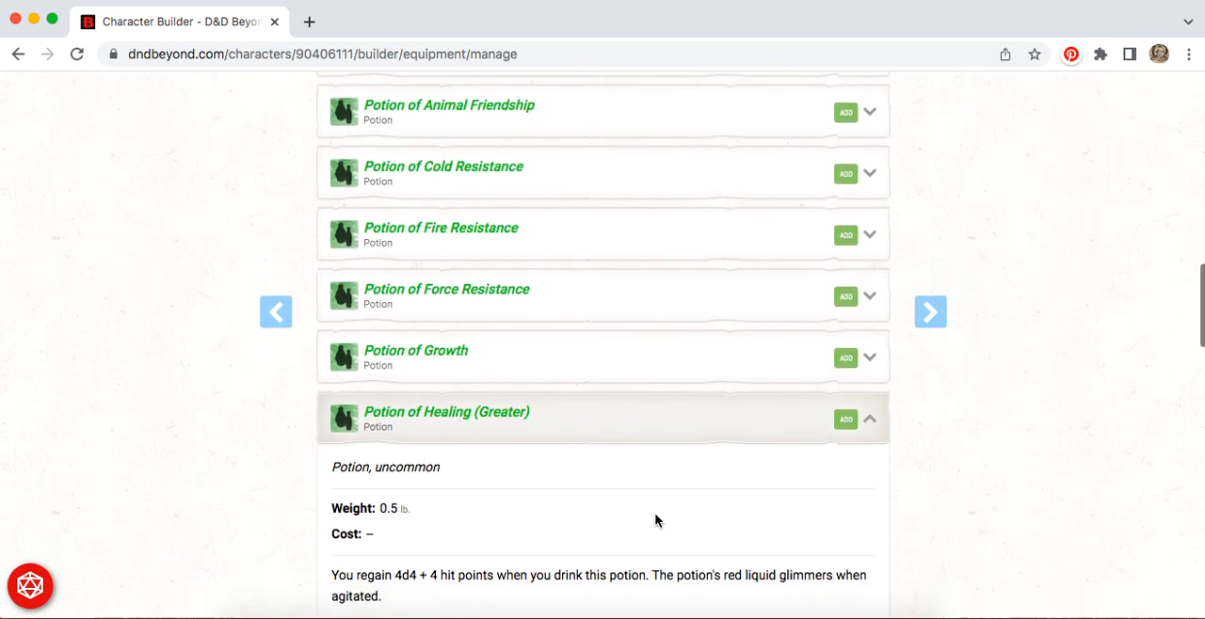
pyautogui.scroll(-1, 740, 417)
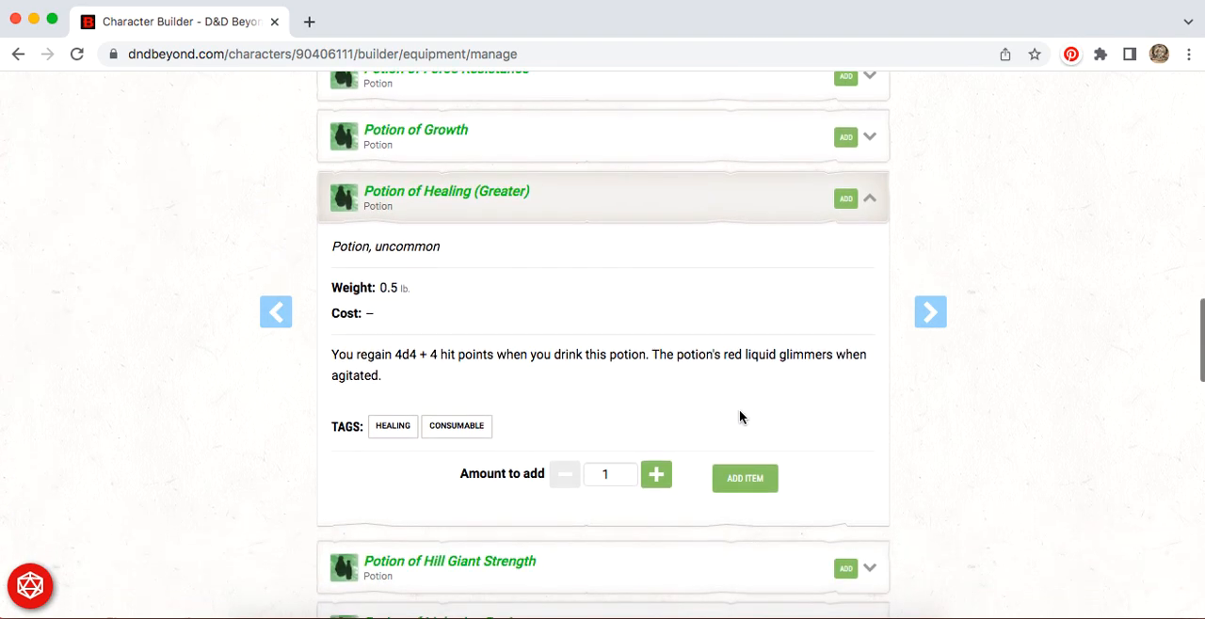
pyautogui.click(743, 480)
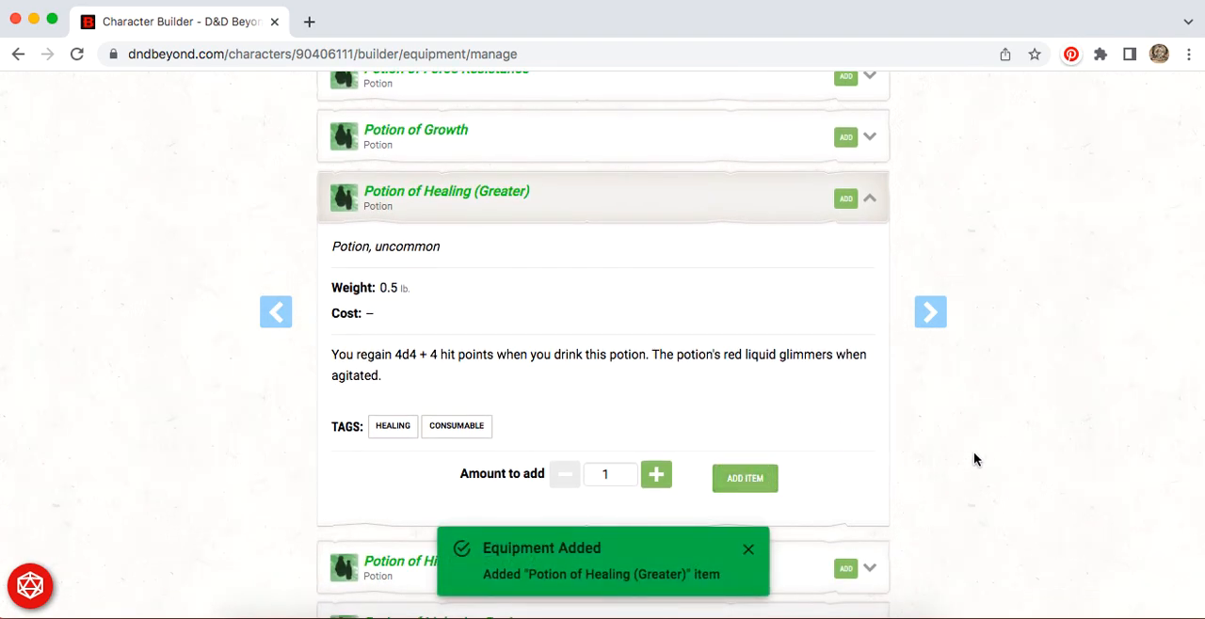
pyautogui.scroll(2, 1010, 428)
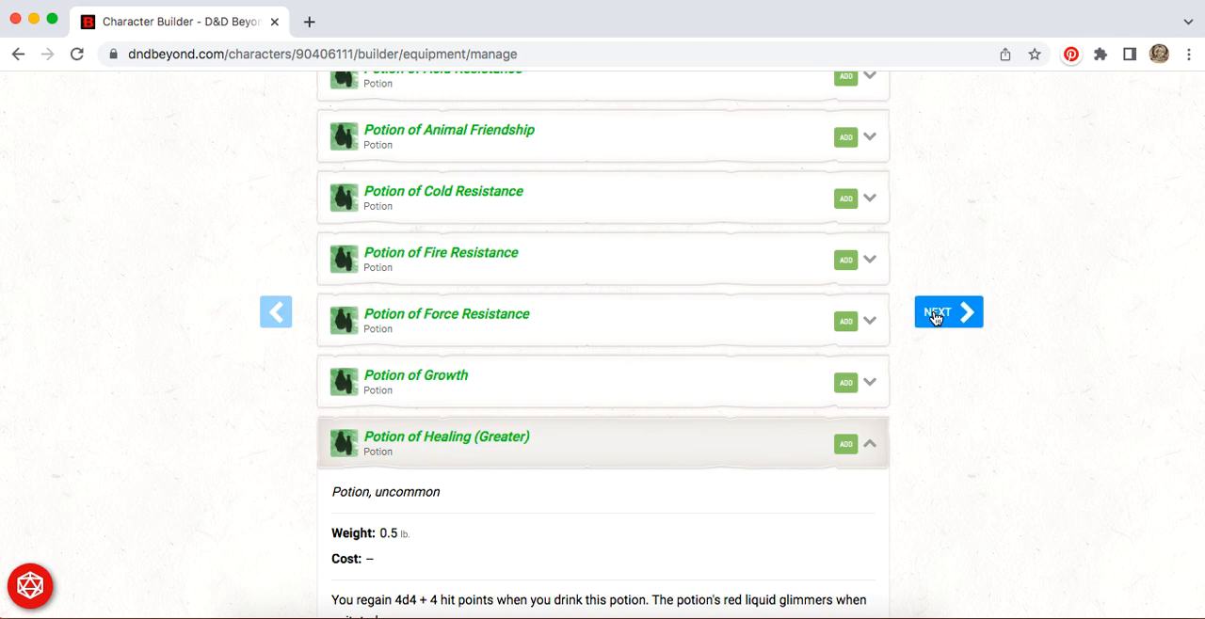
pyautogui.click(930, 311)
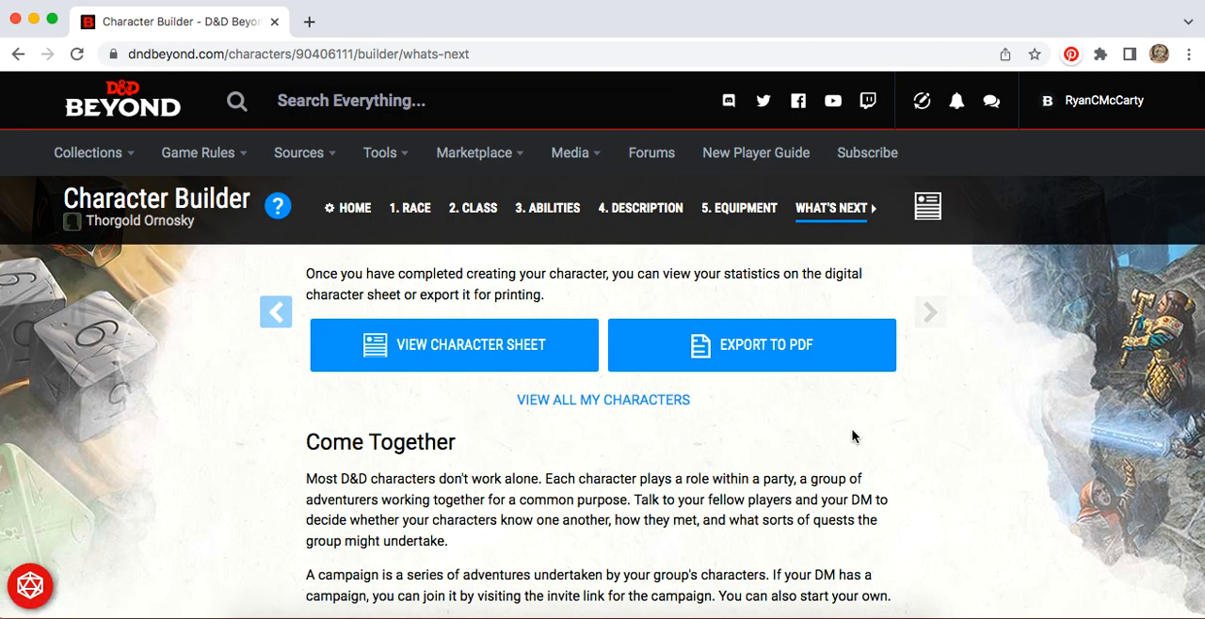
# Step: Open the finished character sheet, look over its stats and actions, and limit the actions list to attacks
pyautogui.click(472, 363)
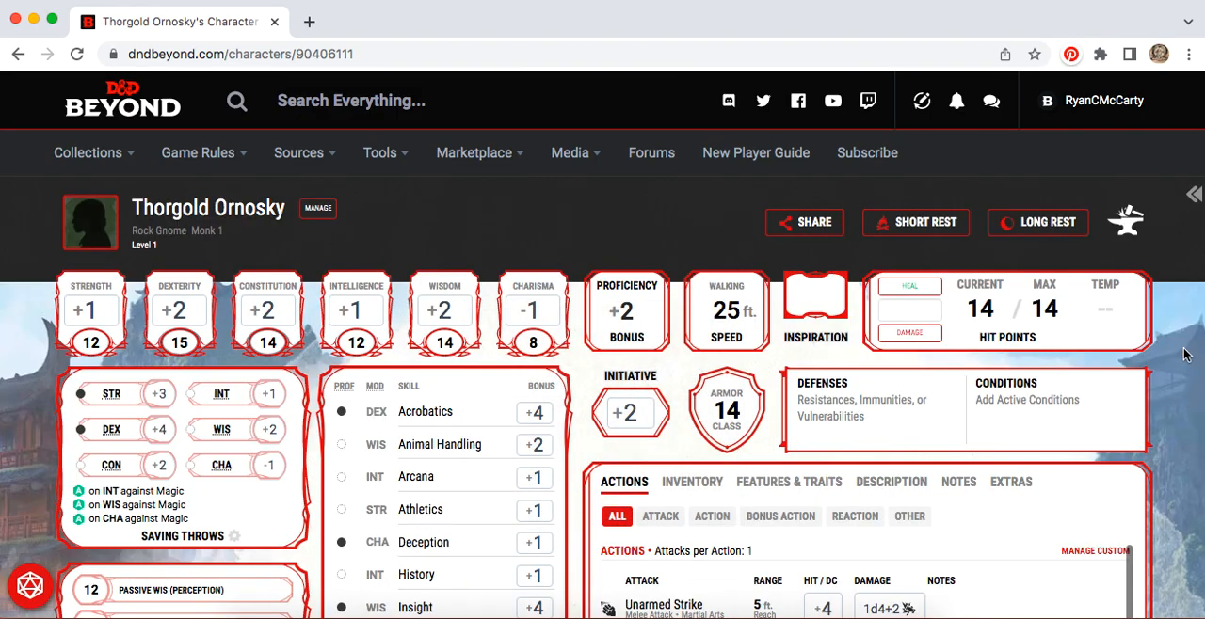
pyautogui.scroll(-3, 1183, 354)
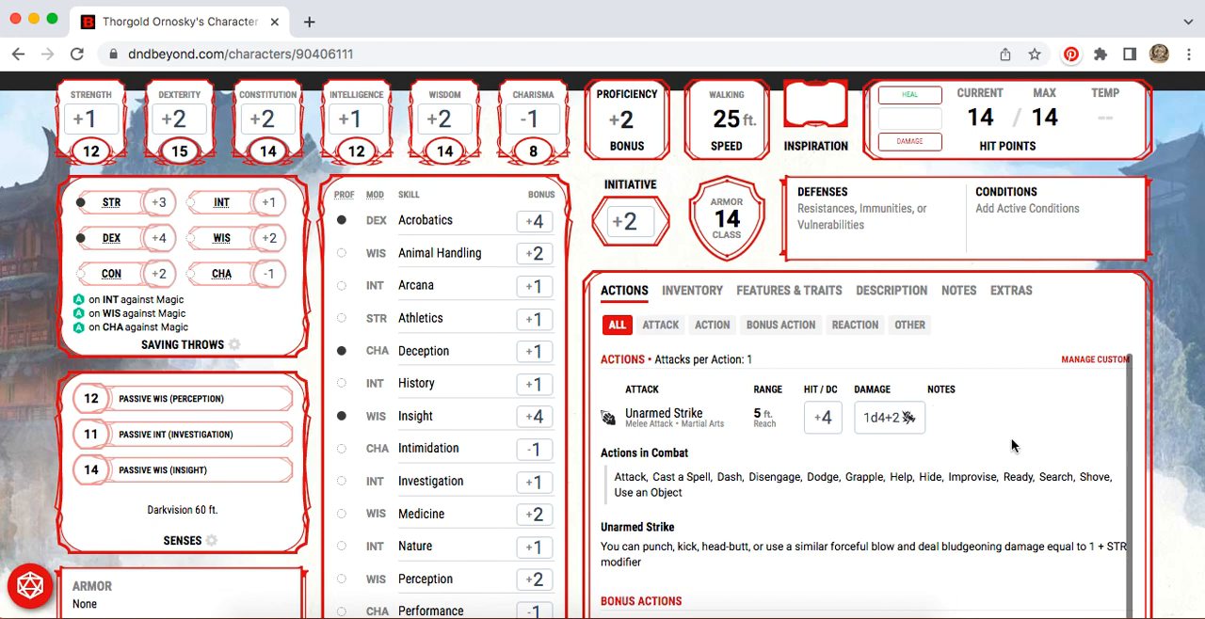
pyautogui.scroll(-2, 1012, 446)
pyautogui.scroll(2, 1013, 440)
pyautogui.click(660, 325)
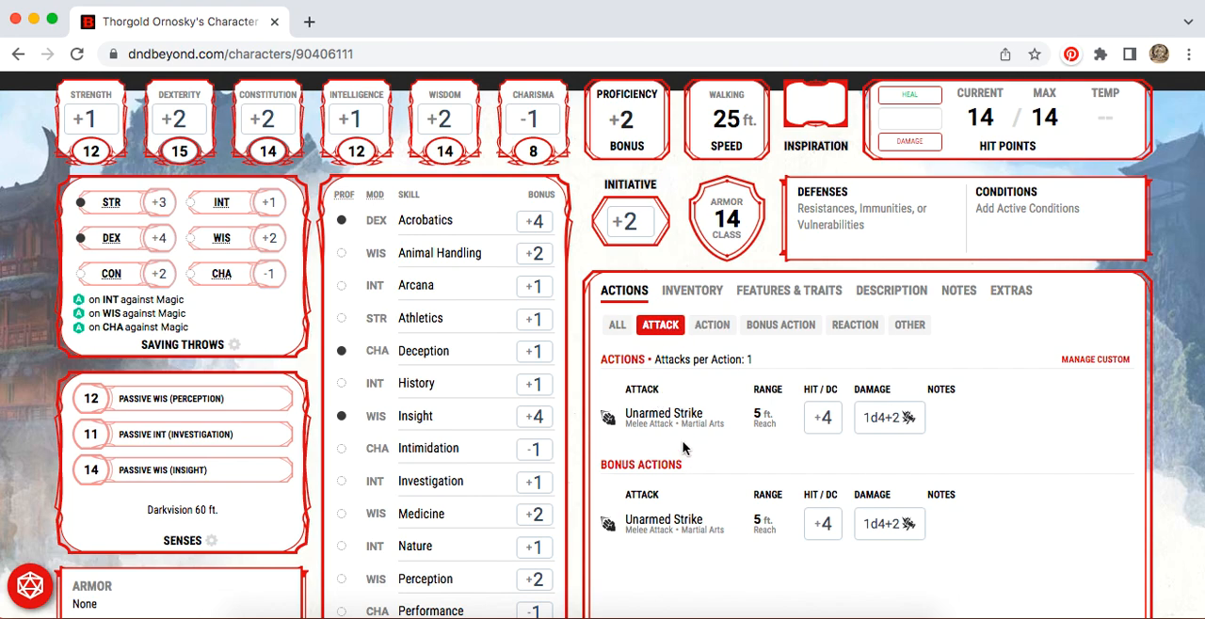
# Step: Equip the Quarterstaff in the inventory and return to the attack actions to check its entry
pyautogui.click(688, 295)
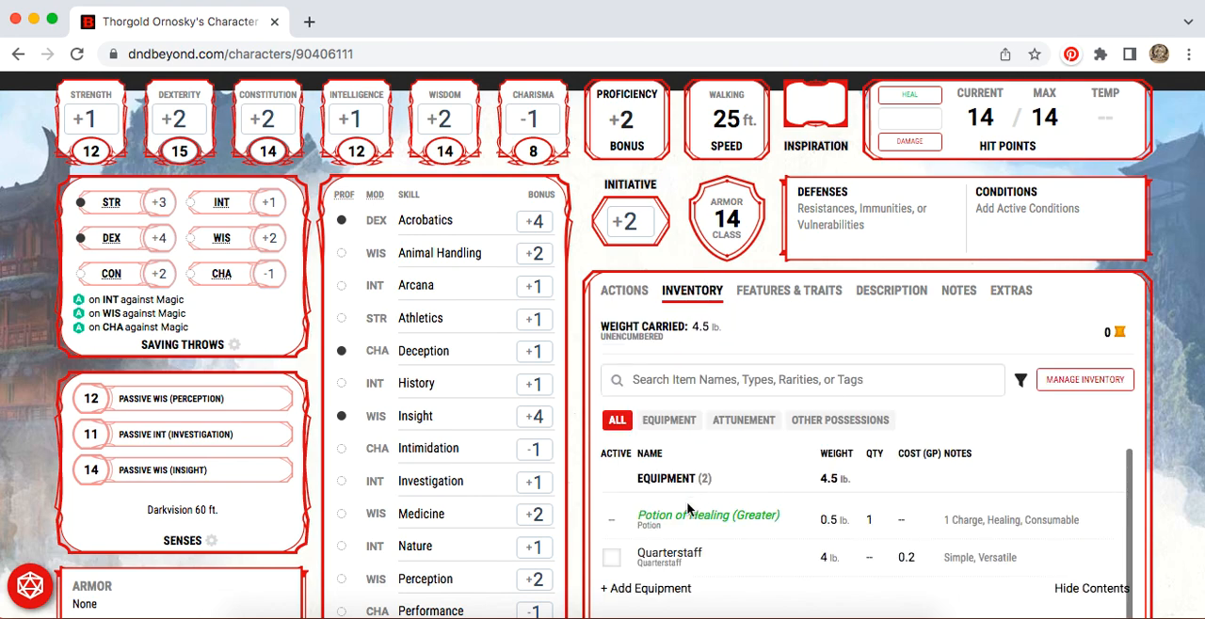
pyautogui.click(622, 562)
pyautogui.scroll(1, 811, 540)
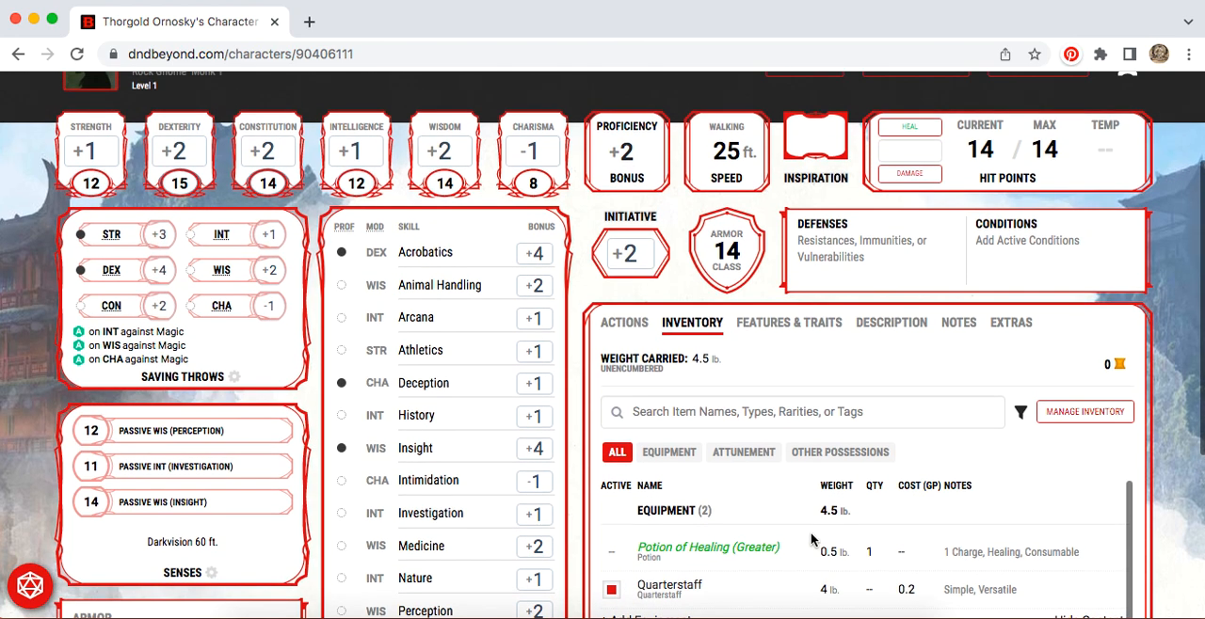
pyautogui.click(628, 325)
pyautogui.click(664, 359)
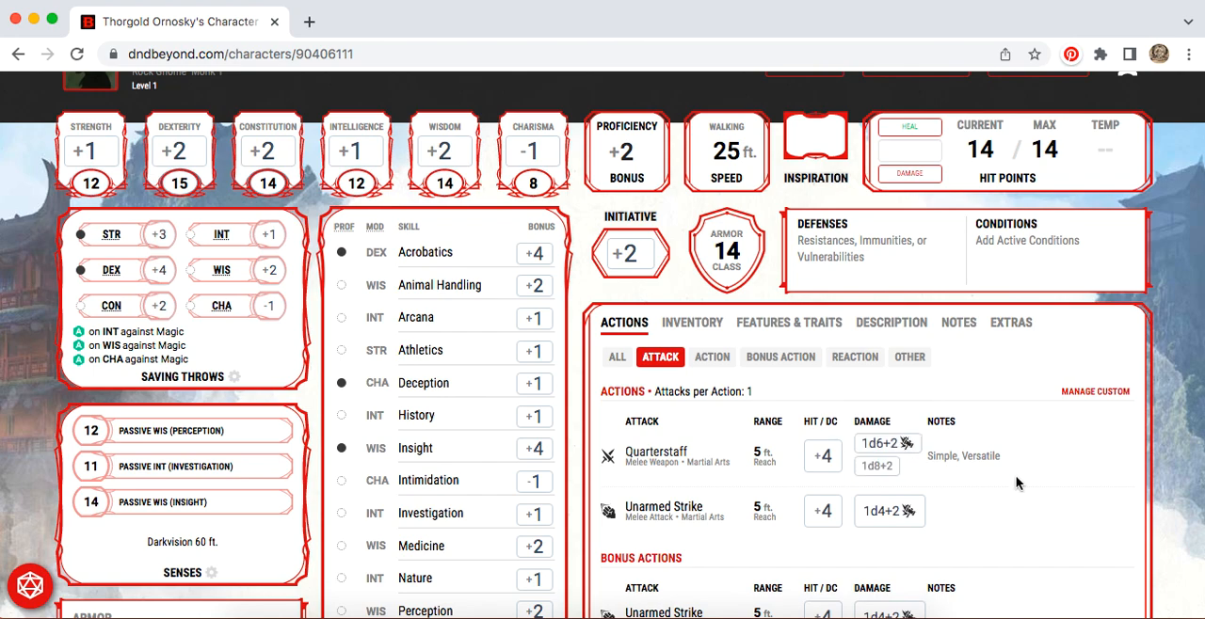
# Step: Apply 1 point of damage to the character's hit points
pyautogui.scroll(1, 1016, 480)
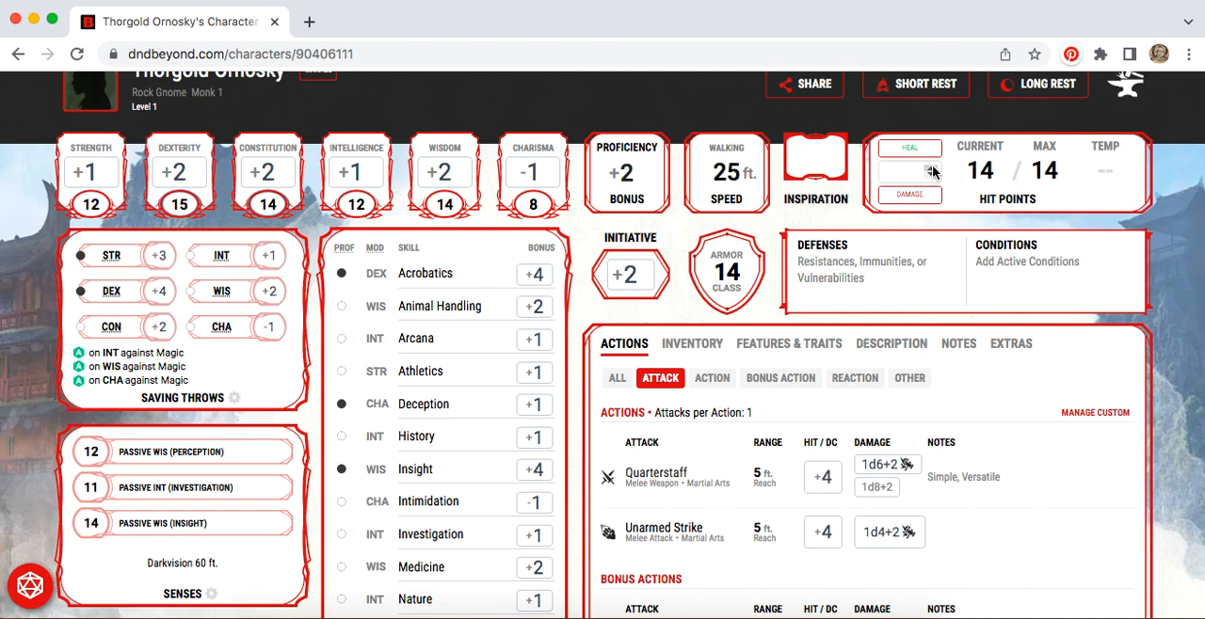
pyautogui.click(911, 173)
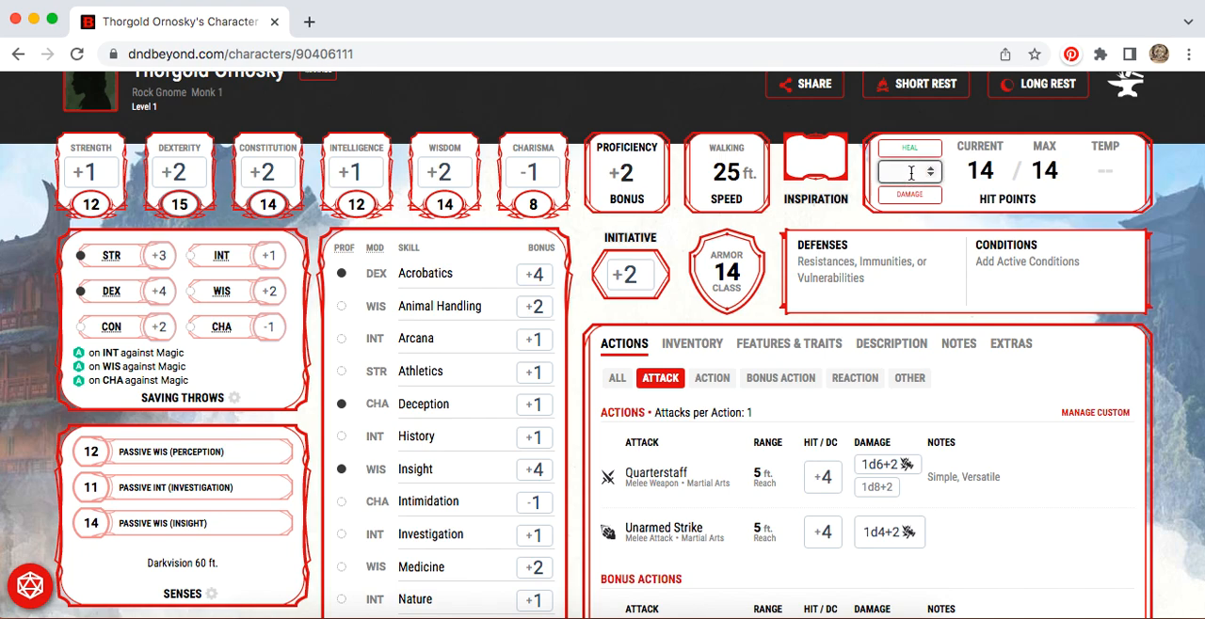
pyautogui.write('1')
pyautogui.click(911, 195)
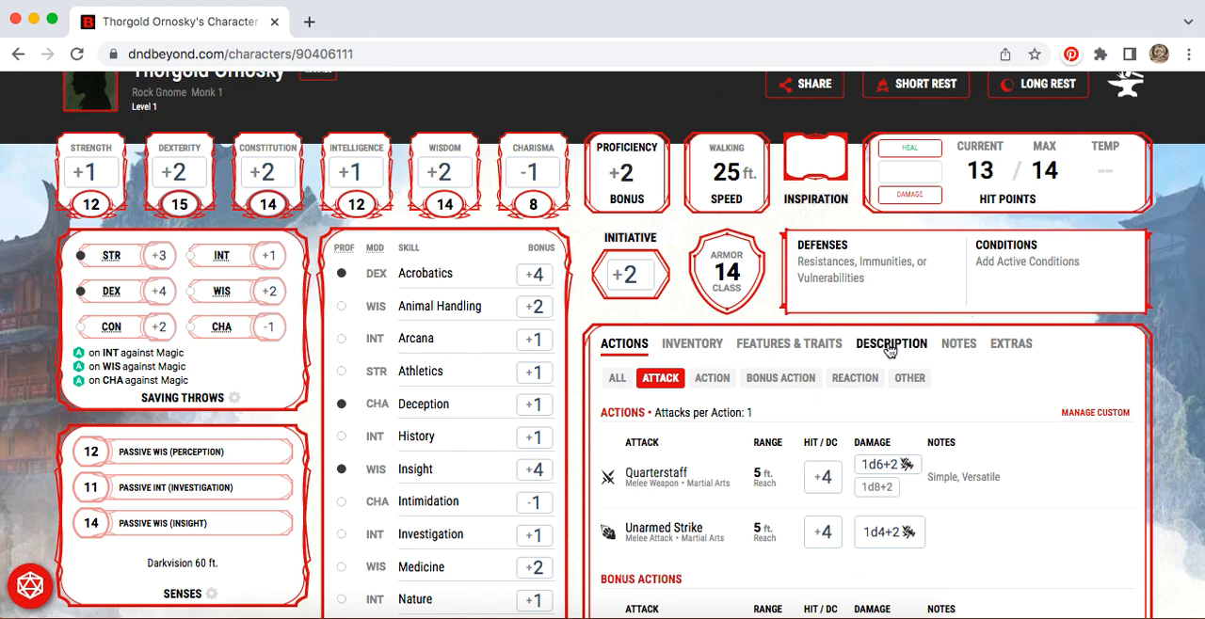
# Step: Open the D&D Beyond home page in a new browser tab and switch to it
pyautogui.scroll(-3, 885, 525)
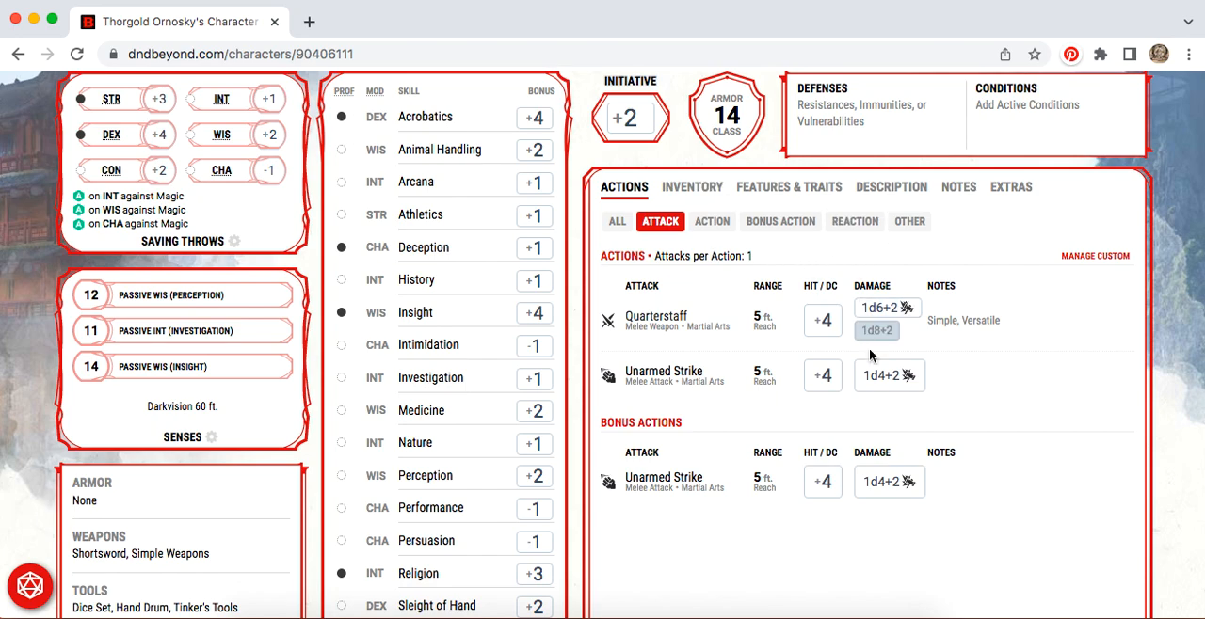
pyautogui.scroll(2, 875, 372)
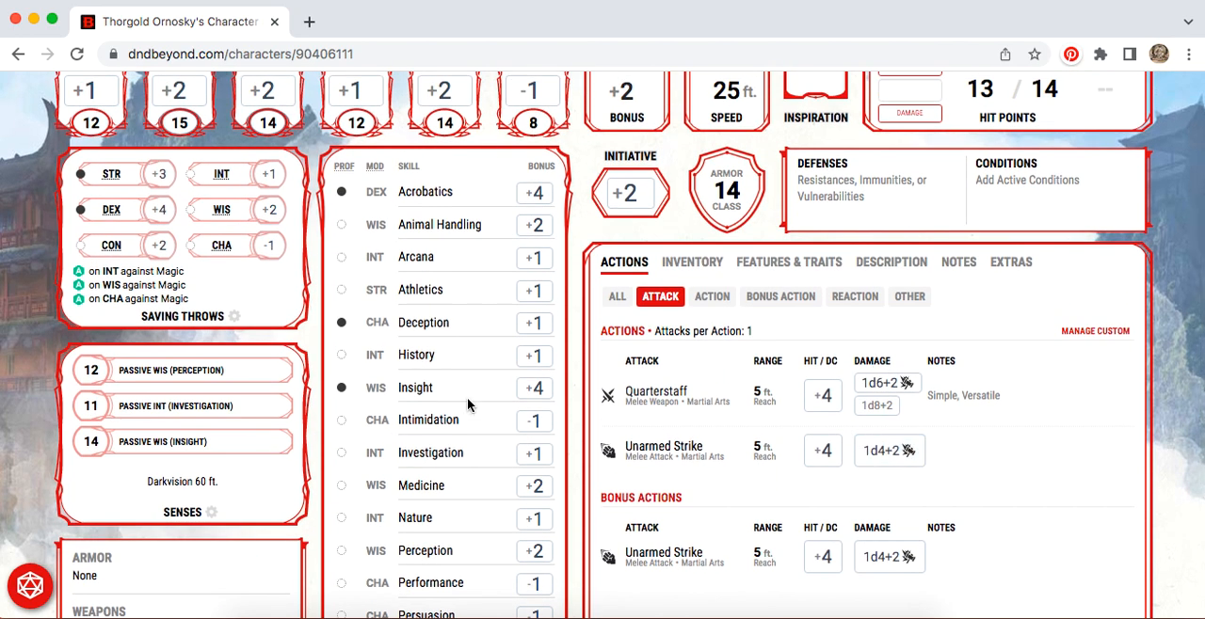
pyautogui.scroll(4, 488, 354)
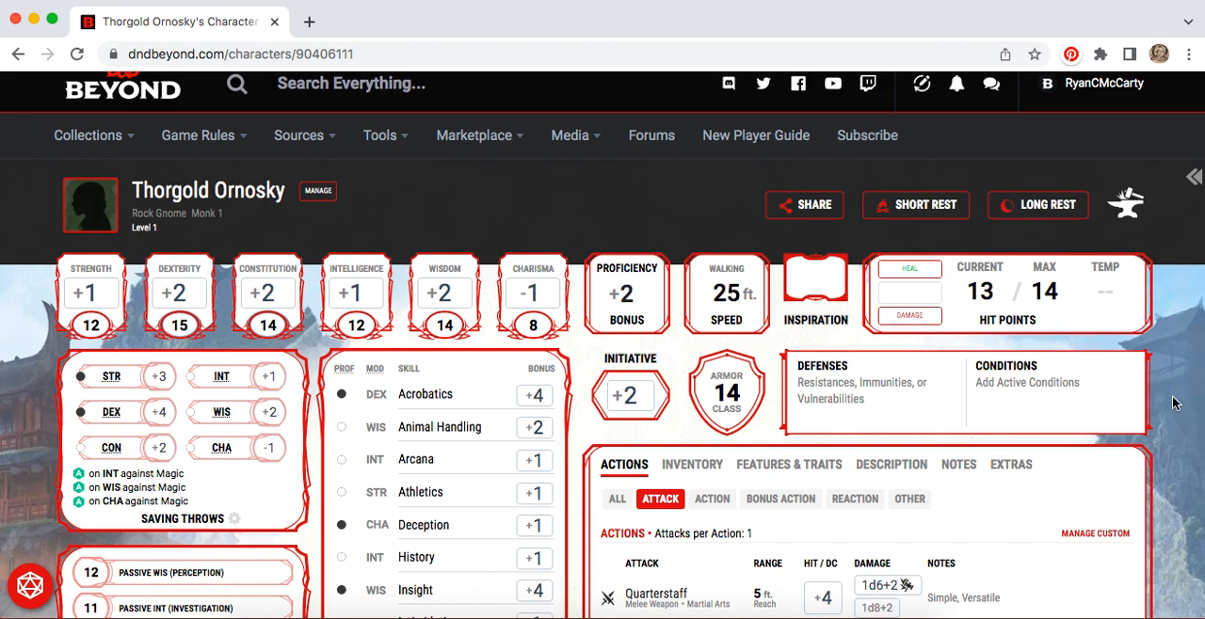
pyautogui.scroll(1, 1172, 403)
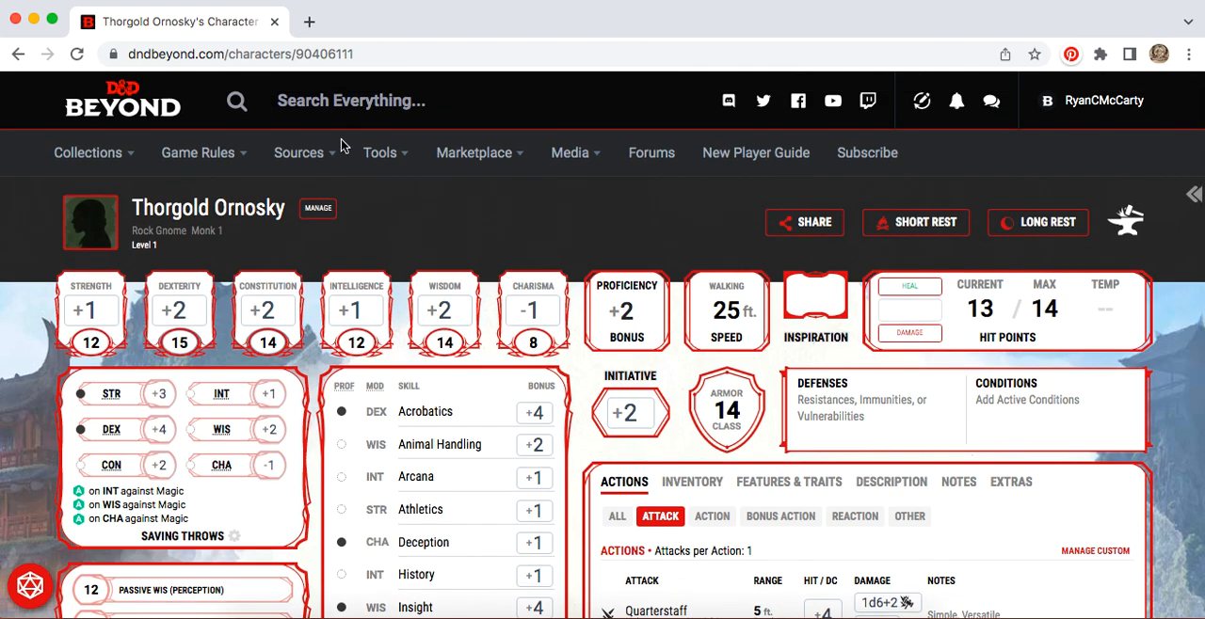
pyautogui.rightClick(139, 100)
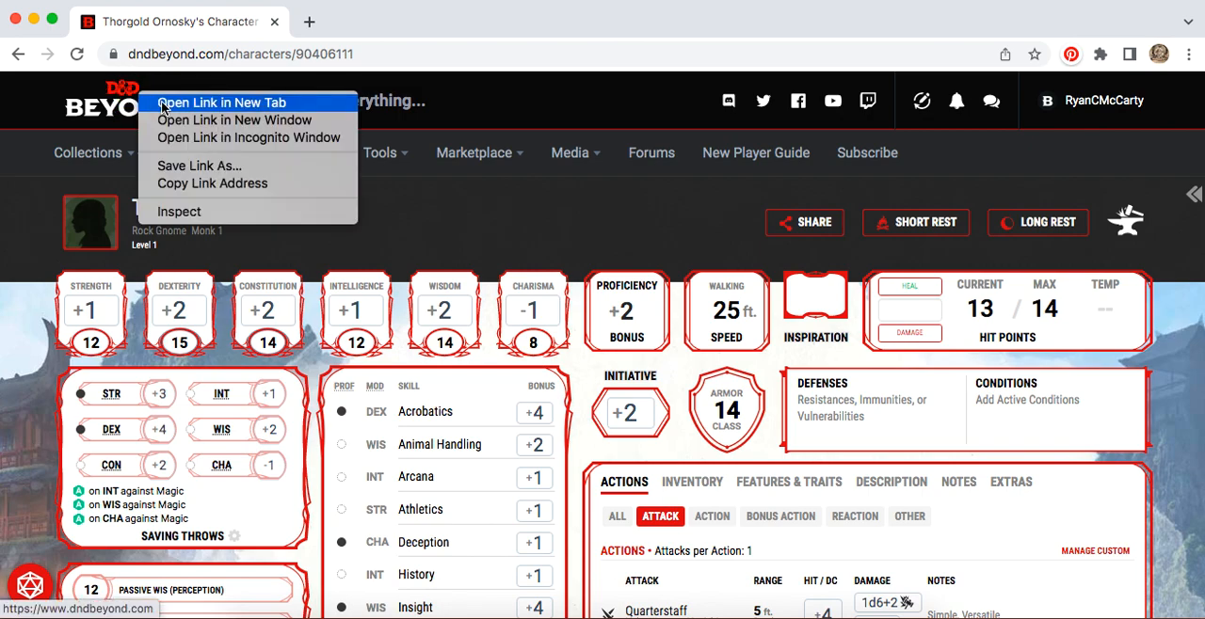
pyautogui.click(162, 106)
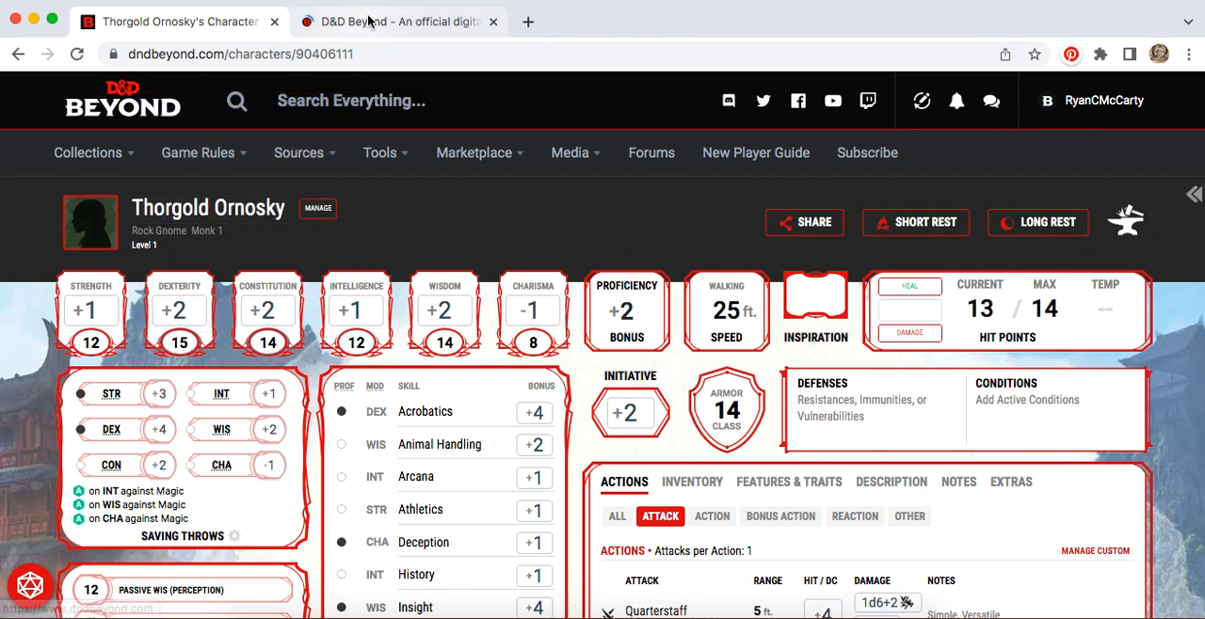
pyautogui.click(368, 20)
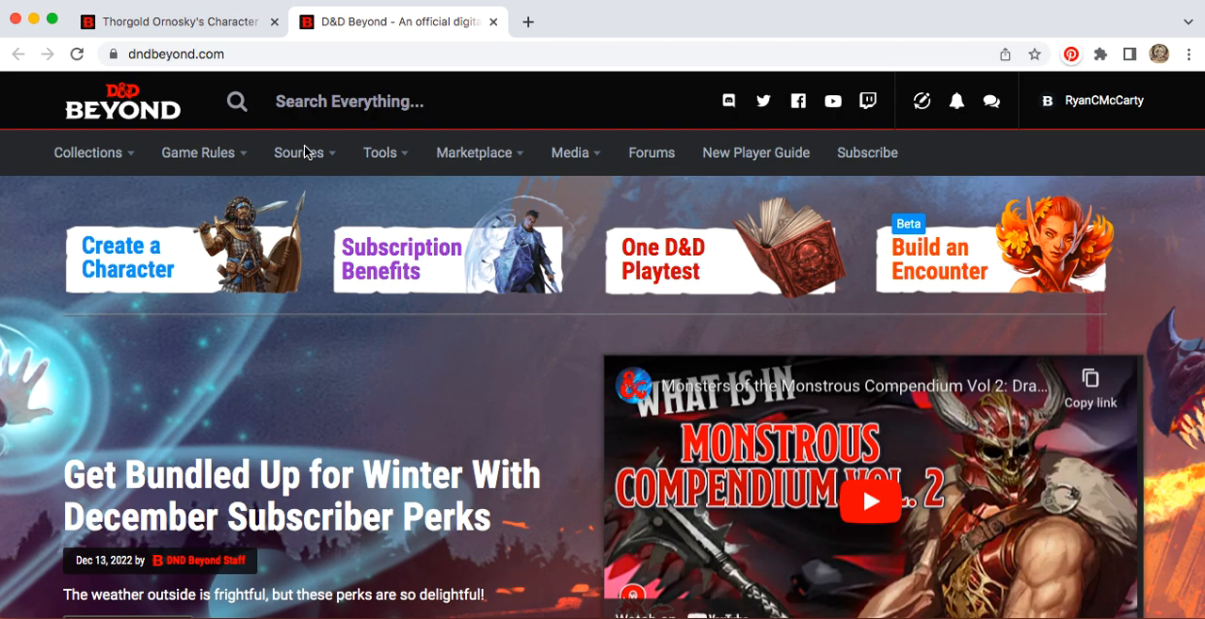
# Step: Open the free Basic Rules sourcebook and look through its table of contents
pyautogui.click(315, 160)
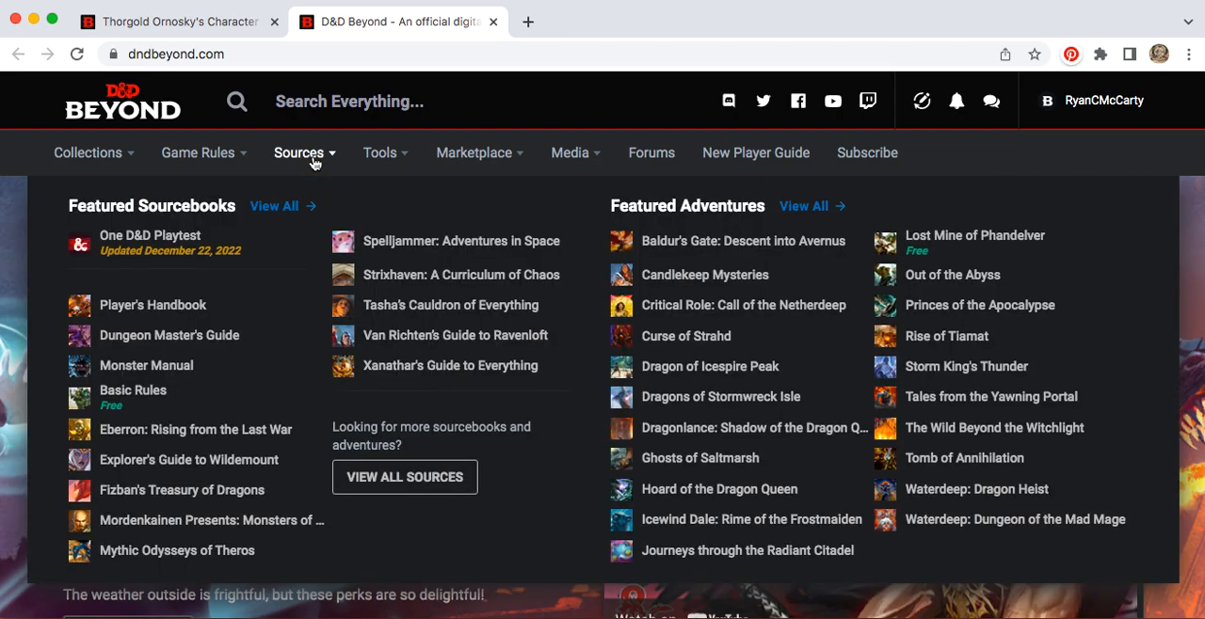
pyautogui.click(137, 394)
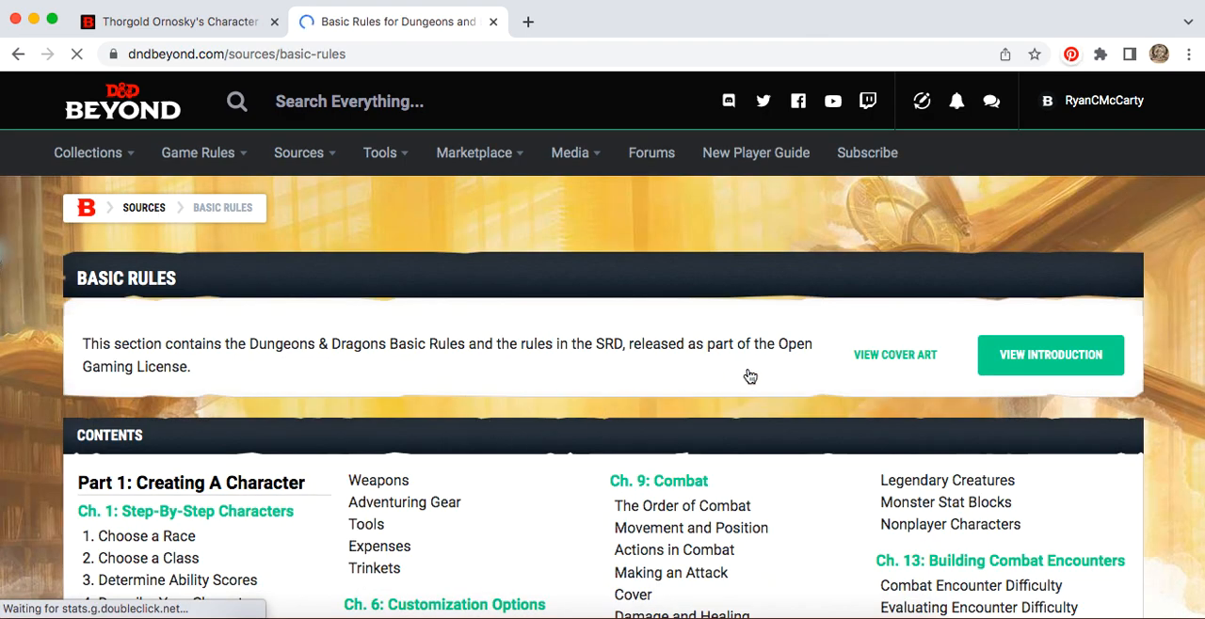
pyautogui.scroll(-5, 780, 389)
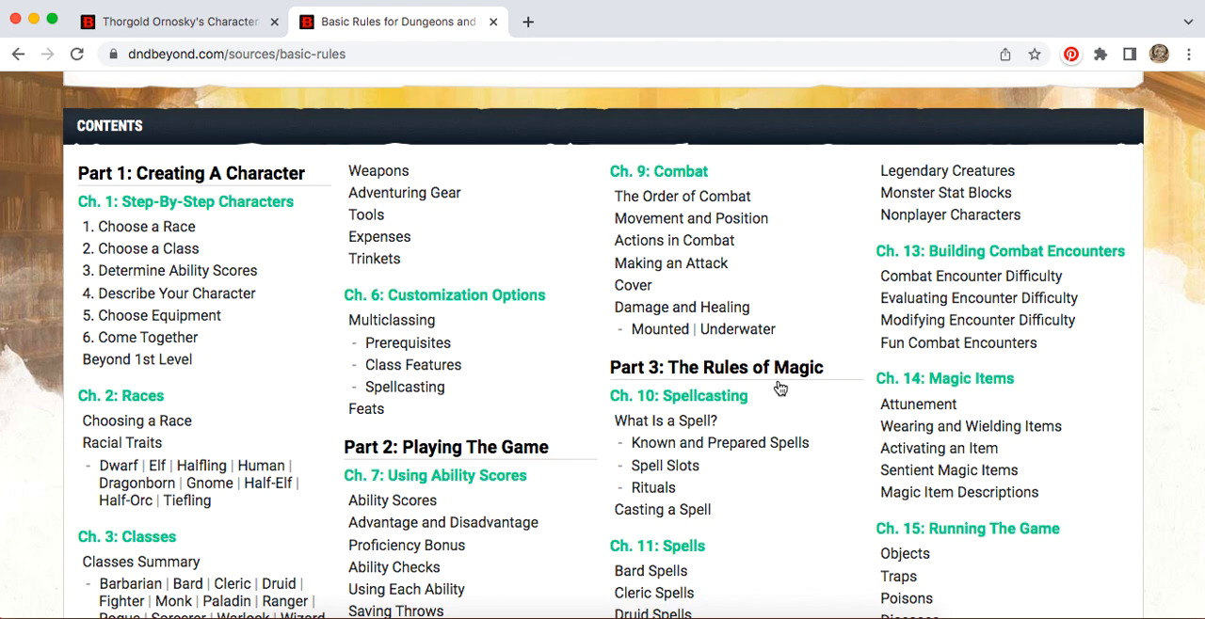
pyautogui.scroll(-1, 779, 387)
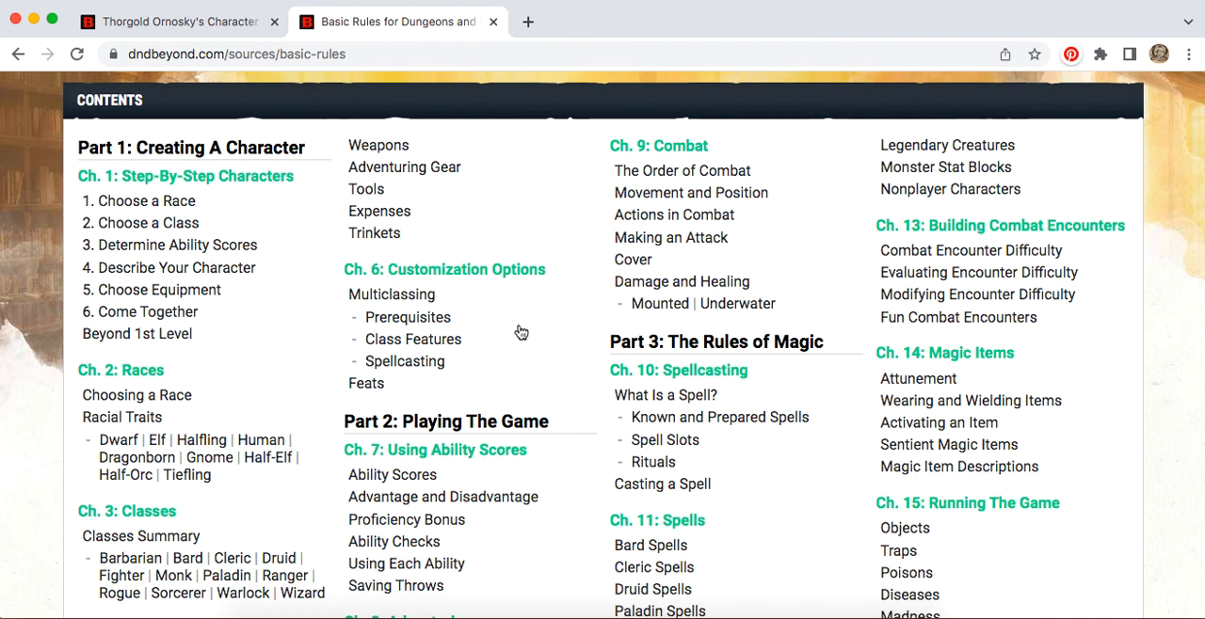
pyautogui.scroll(-5, 521, 334)
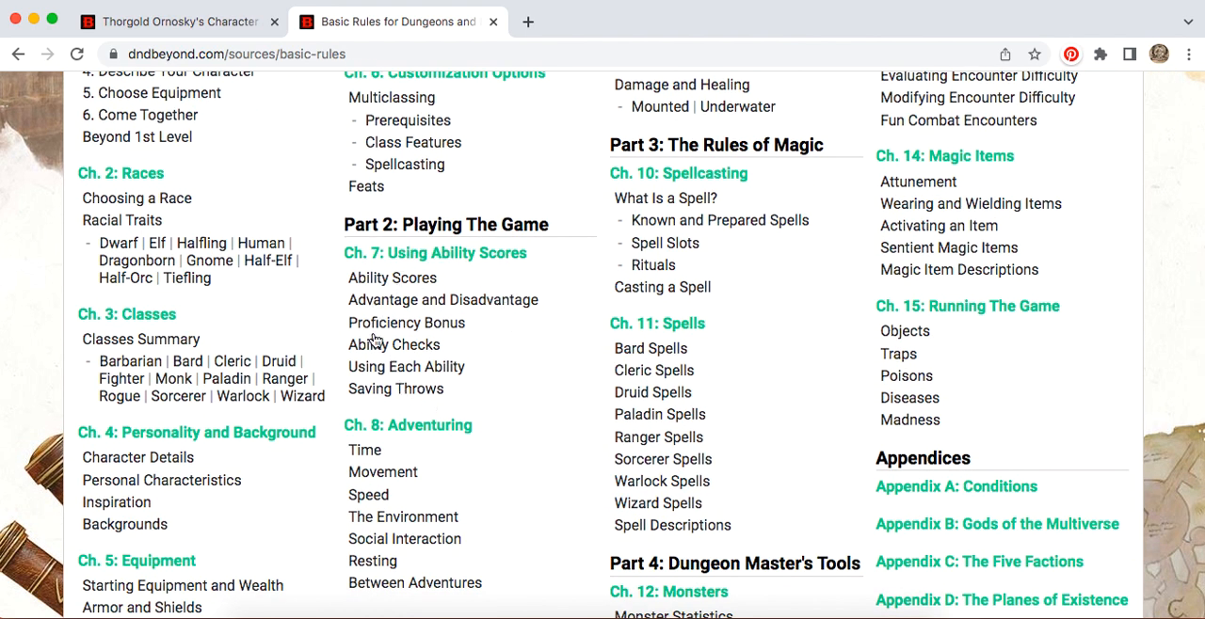
pyautogui.scroll(-1, 509, 373)
pyautogui.scroll(-3, 509, 372)
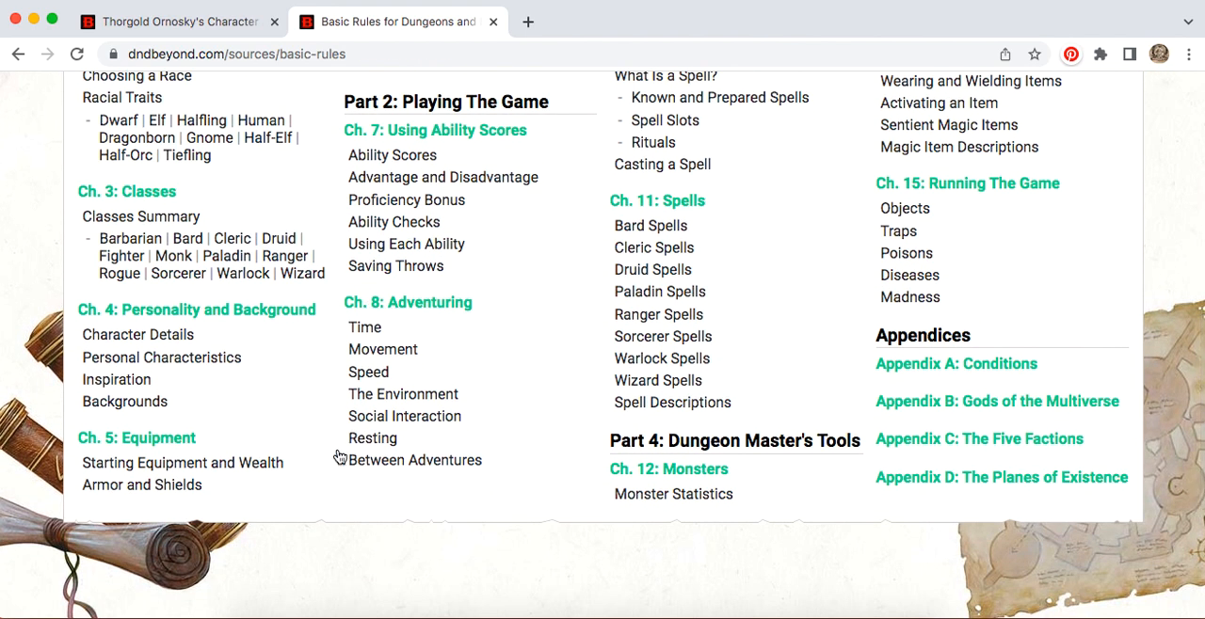
pyautogui.scroll(10, 489, 396)
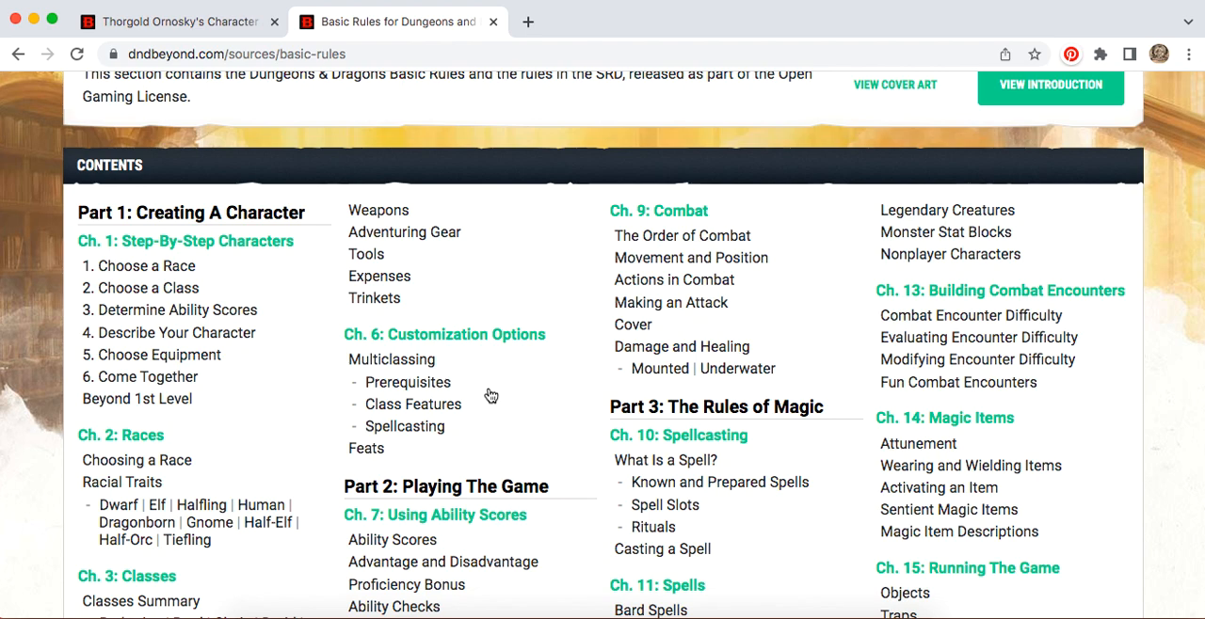
pyautogui.scroll(4, 489, 395)
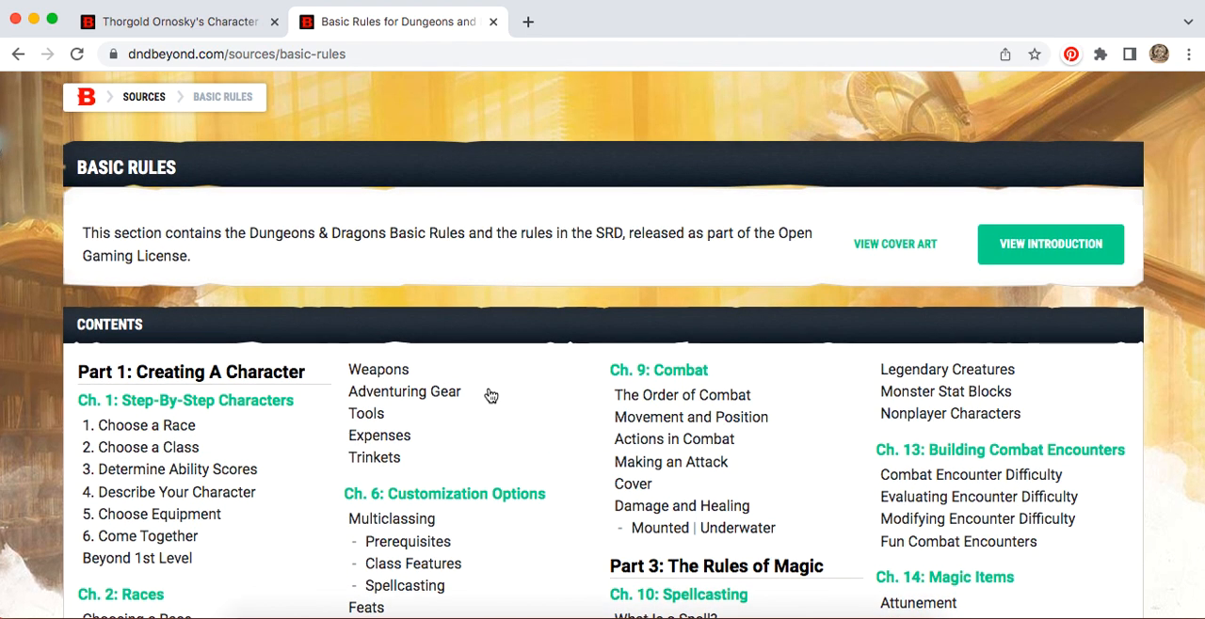
# Step: Return to the home page, open the free Lost Mine of Phandelver adventure and view its contents
pyautogui.click(18, 54)
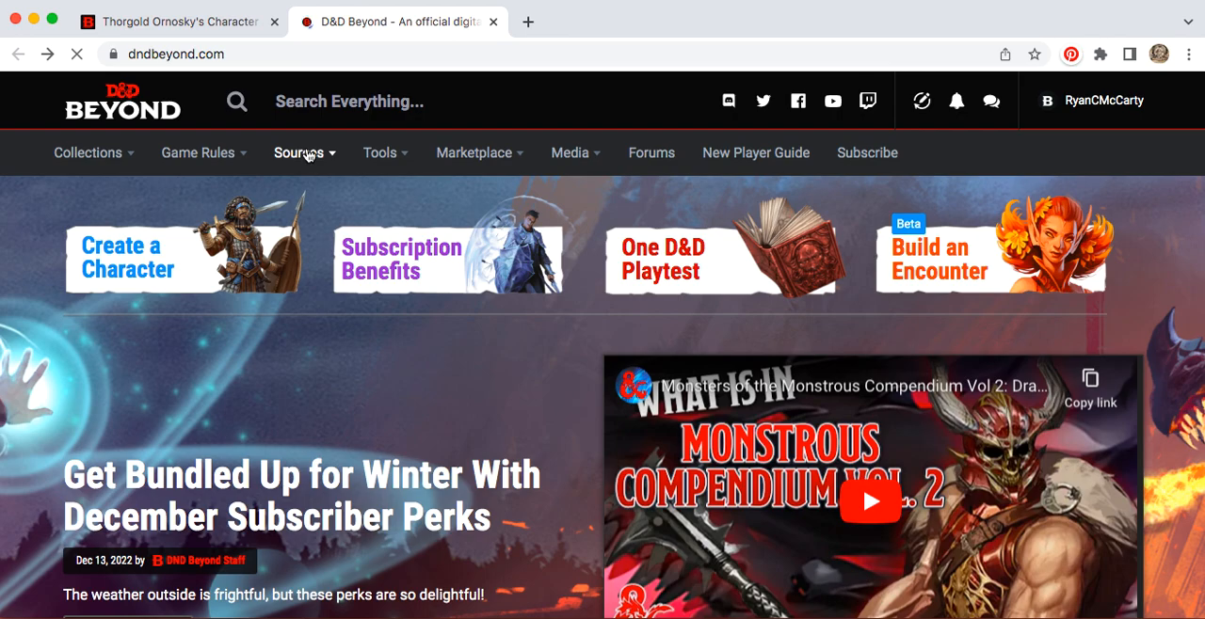
pyautogui.moveTo(305, 153)
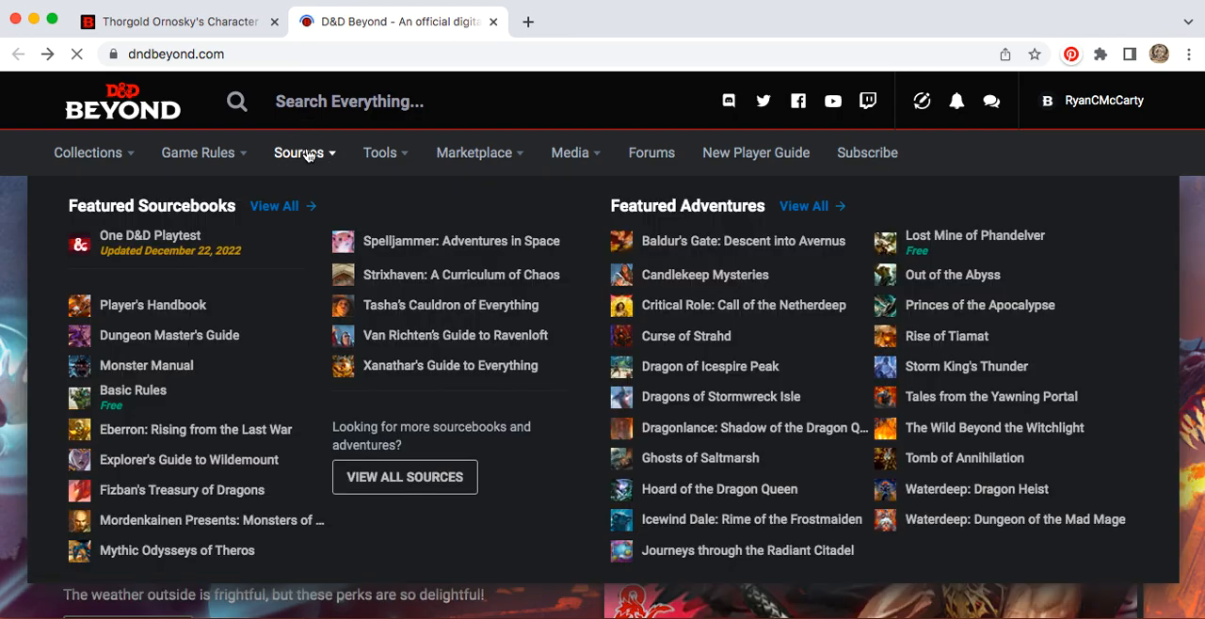
pyautogui.click(958, 241)
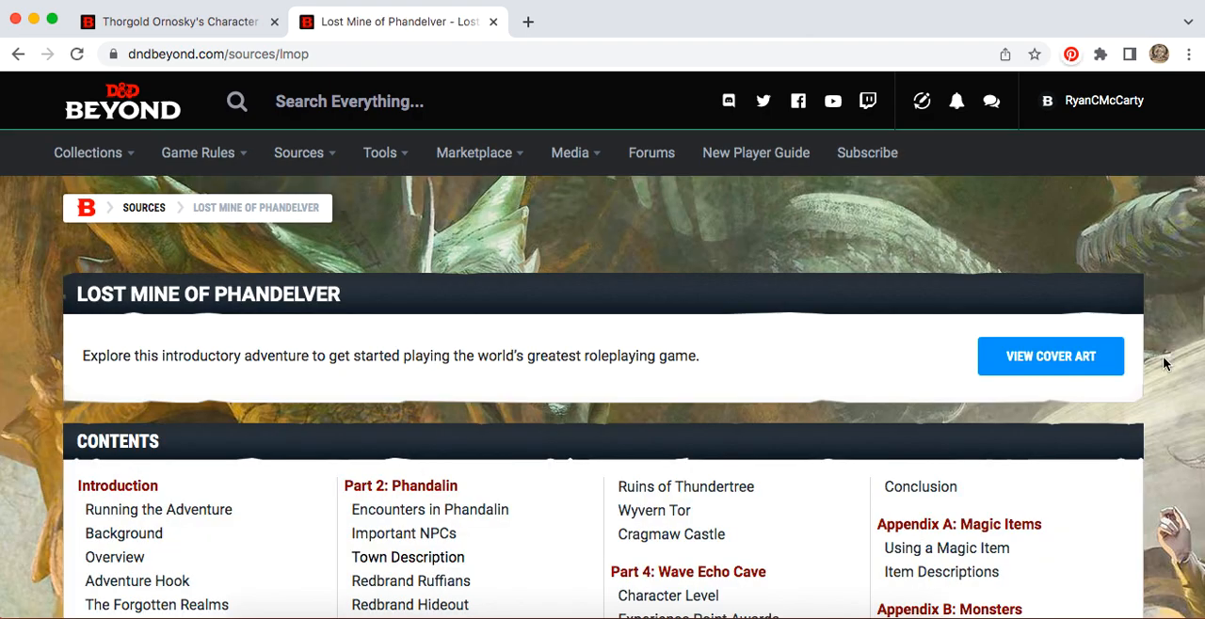
pyautogui.scroll(-5, 1163, 363)
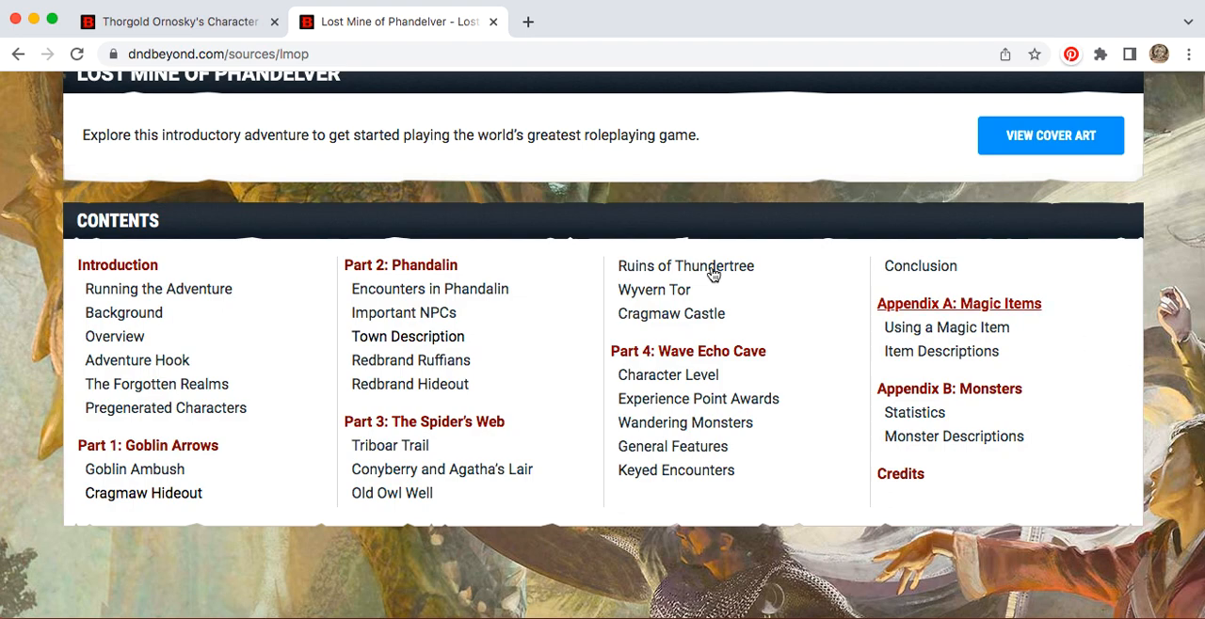
# Step: Open the adventure's Introduction chapter and read through Running the Adventure and The Dungeon Master section
pyautogui.click(125, 271)
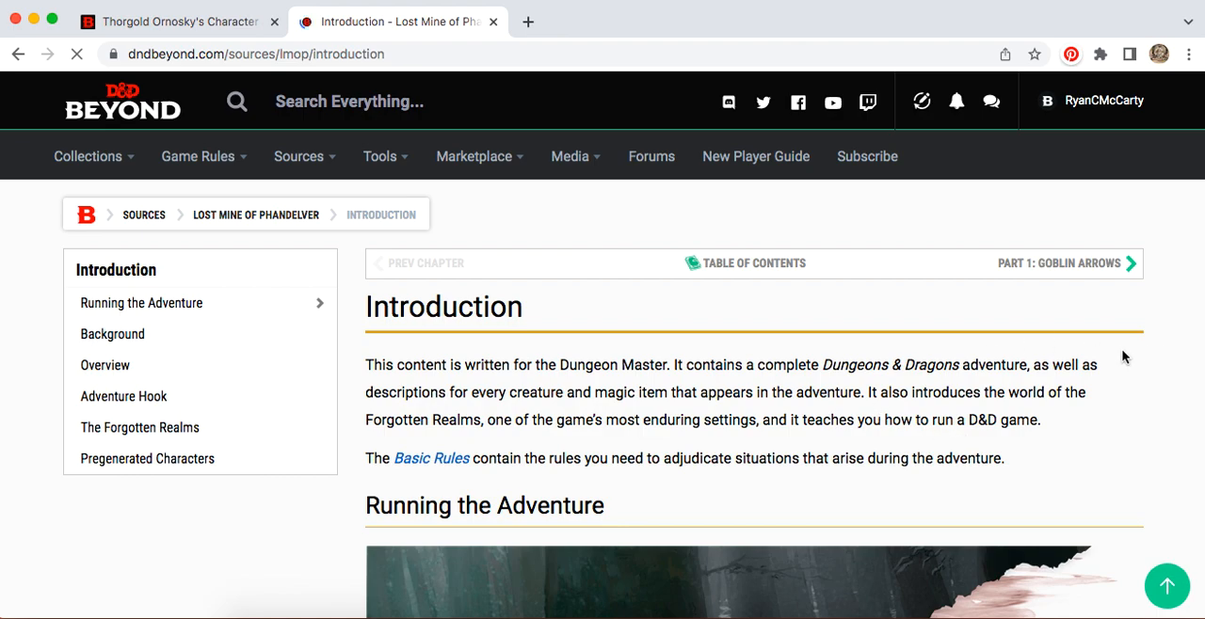
pyautogui.scroll(-3, 1181, 353)
pyautogui.scroll(-2, 1181, 353)
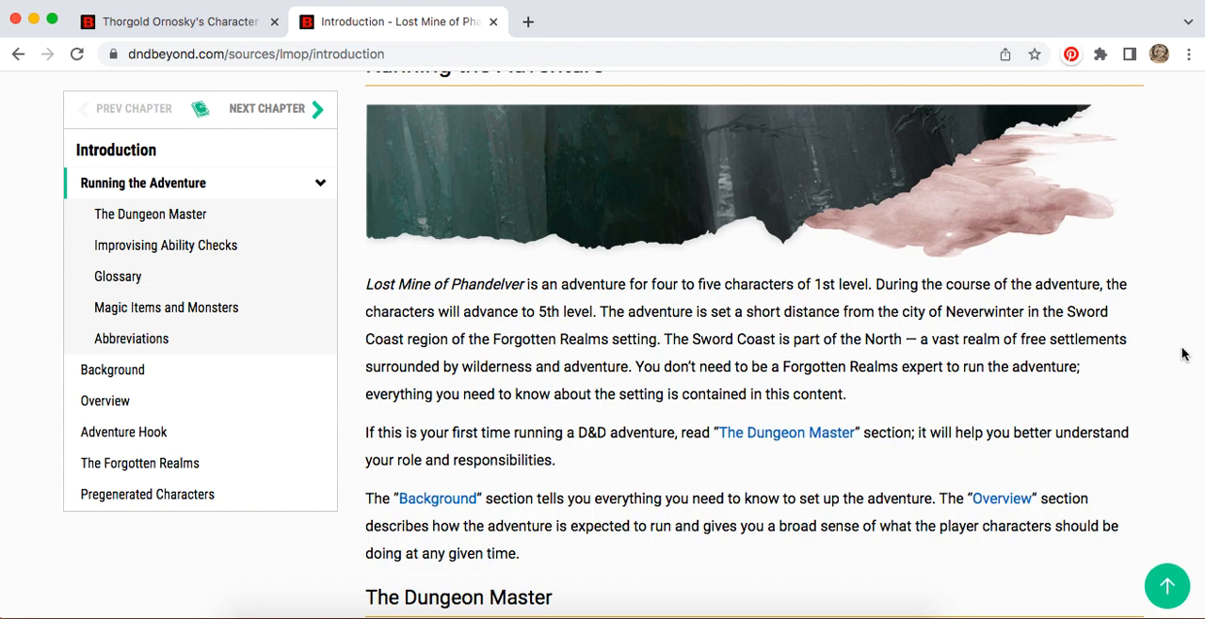
pyautogui.scroll(-3, 1182, 353)
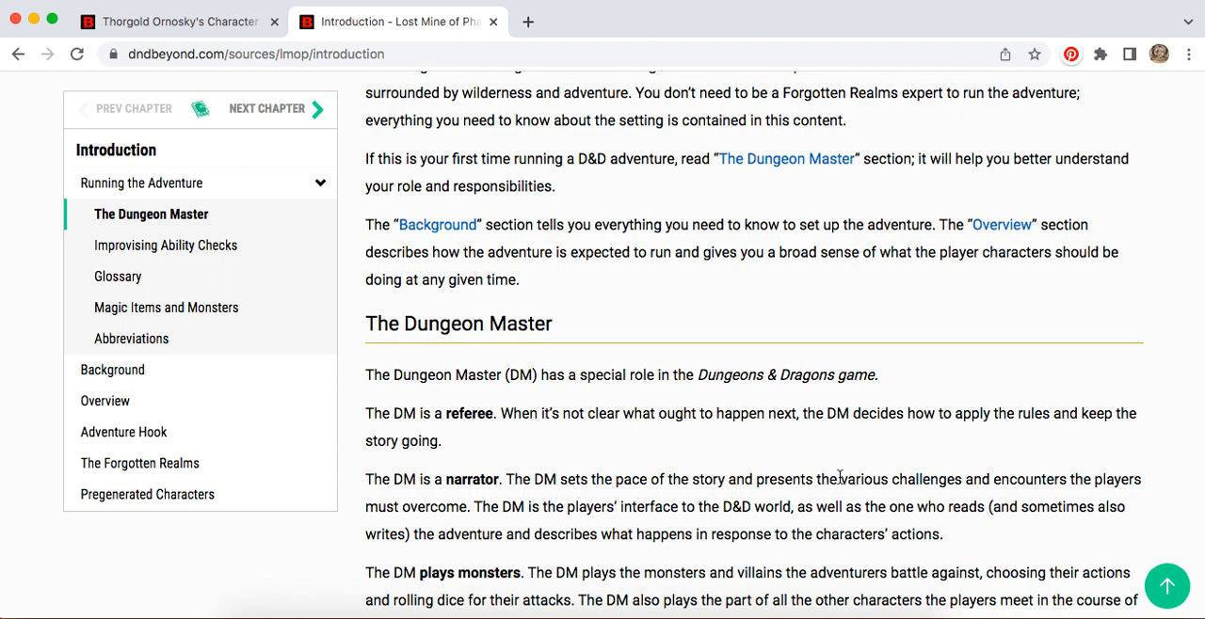
pyautogui.scroll(-2, 839, 478)
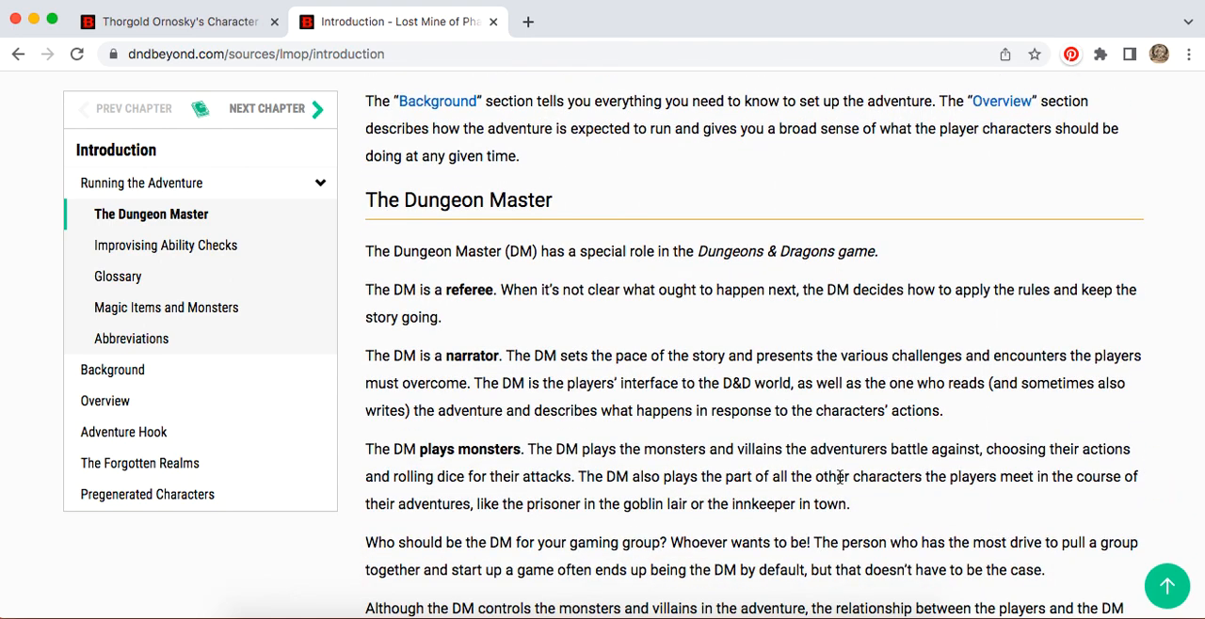
pyautogui.scroll(-2, 840, 477)
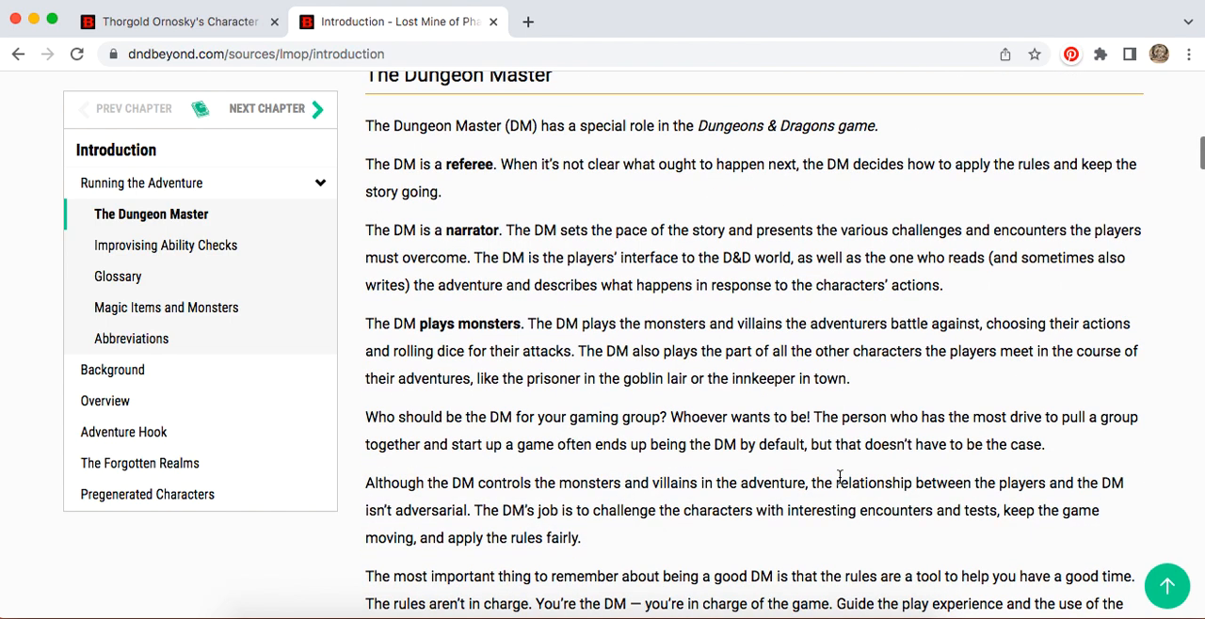
pyautogui.scroll(-1, 839, 477)
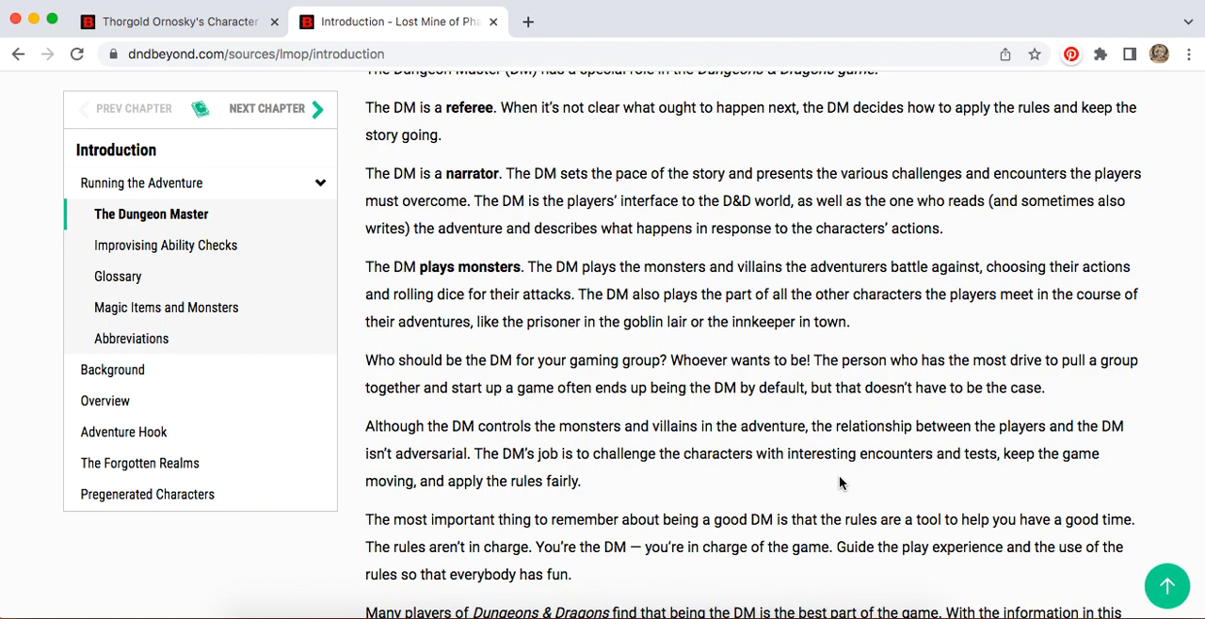
pyautogui.scroll(-2, 839, 476)
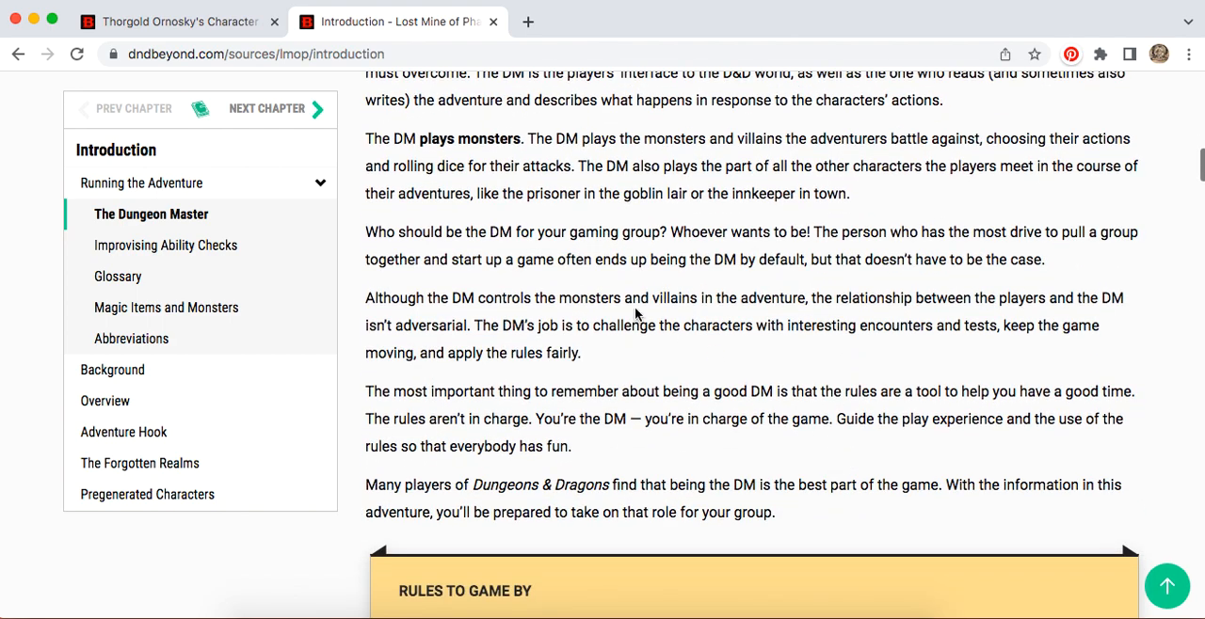
# Step: Highlight the paragraph on the DM's non-adversarial relationship with players, and read through Rules to Game By to Improvising Ability Checks
pyautogui.moveTo(370, 295); pyautogui.dragTo(593, 353)
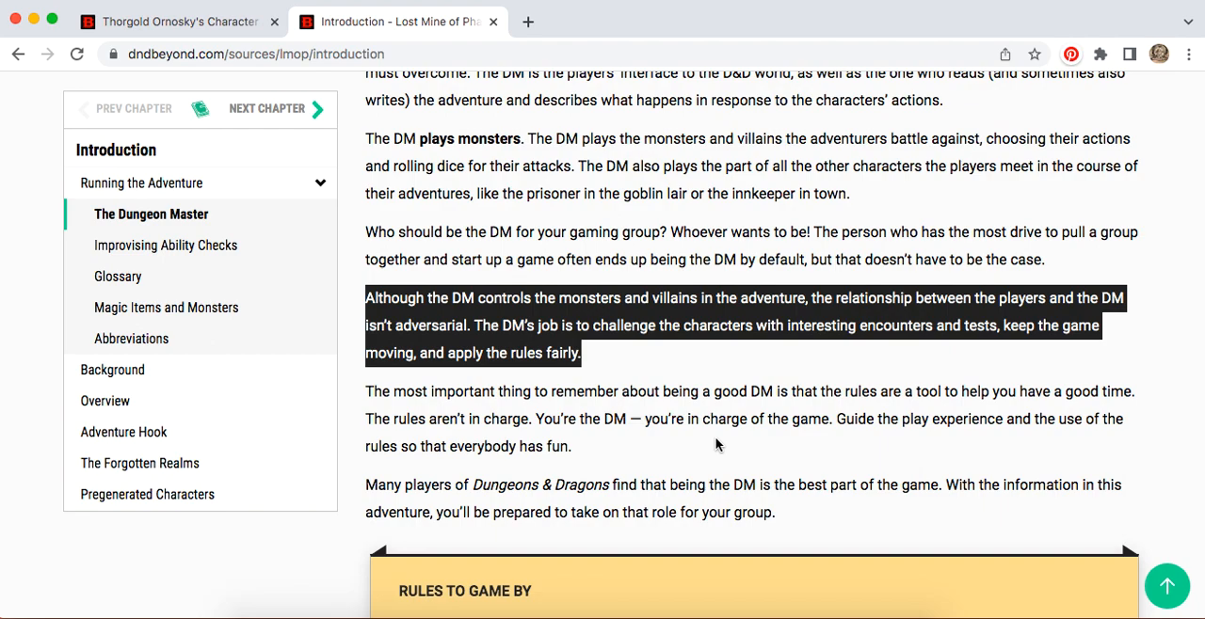
pyautogui.scroll(-5, 715, 440)
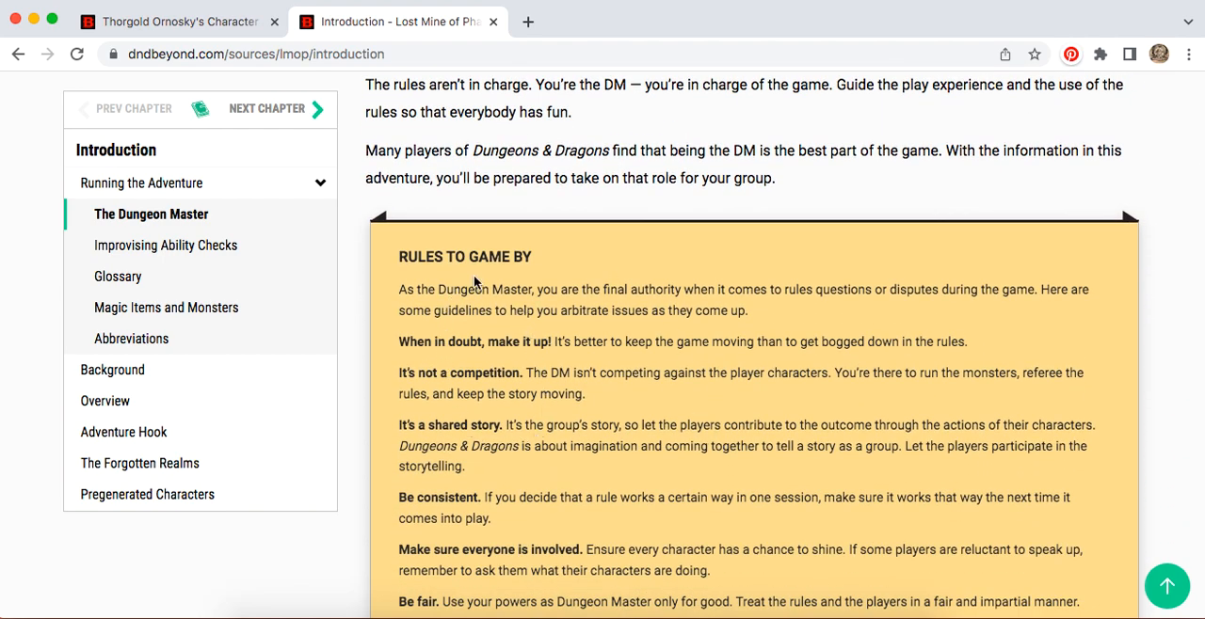
pyautogui.scroll(-5, 656, 367)
pyautogui.scroll(-3, 656, 367)
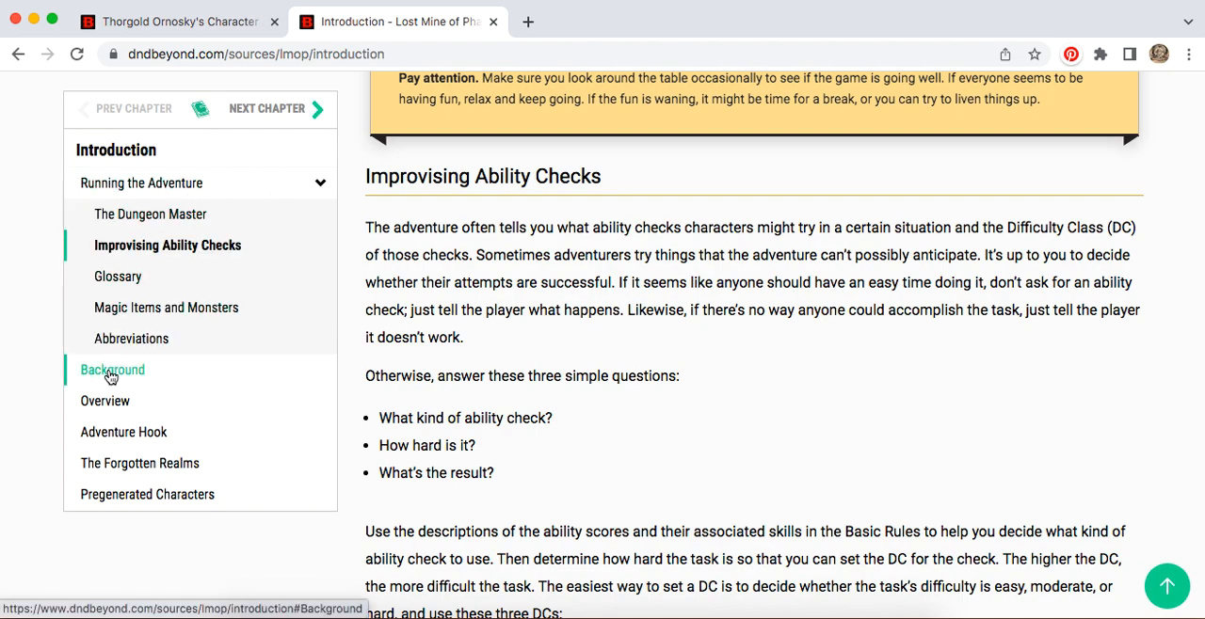
# Step: Jump to the Introduction's Overview section and open the linked Part 2, Phandalin chapter from its summary
pyautogui.click(106, 402)
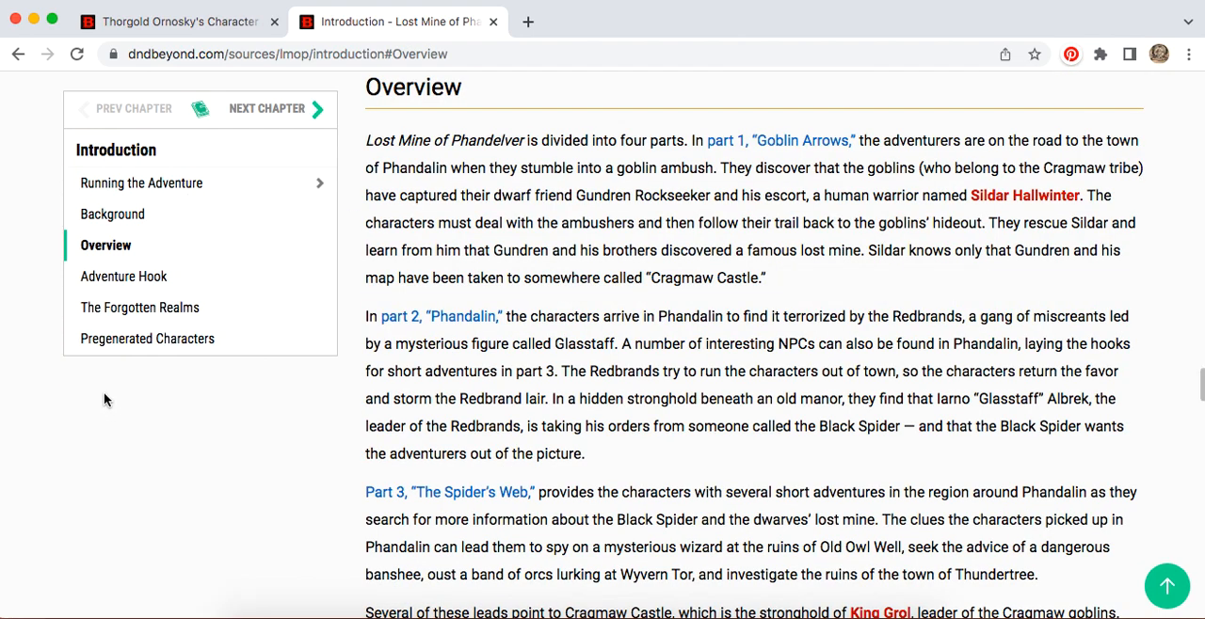
pyautogui.scroll(-1, 649, 317)
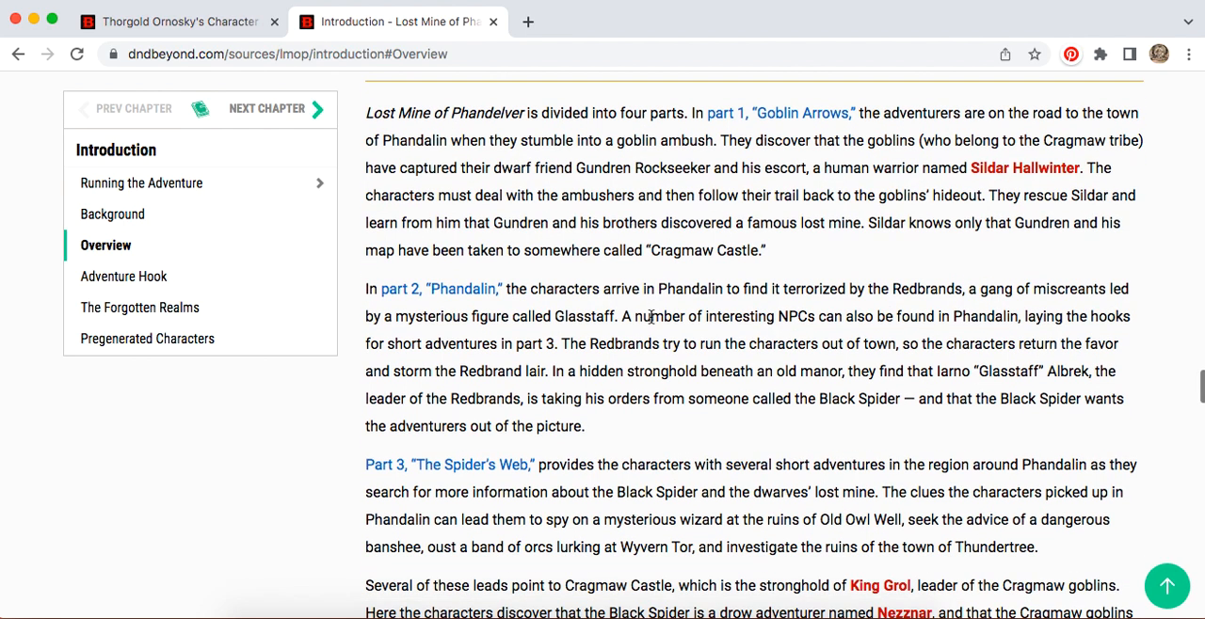
pyautogui.click(463, 294)
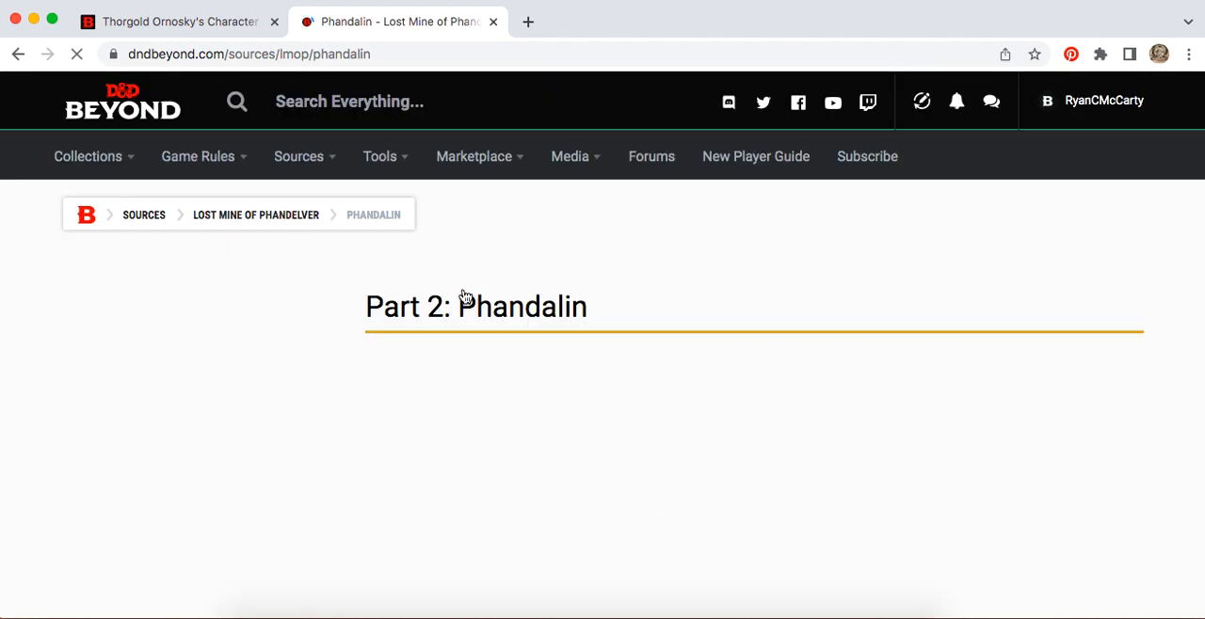
# Step: Read through the Phandalin chapter's opening read-aloud text, Encounters in Phandalin, Important NPCs and Roleplaying Phandalin NPCs sections
pyautogui.scroll(-5, 992, 404)
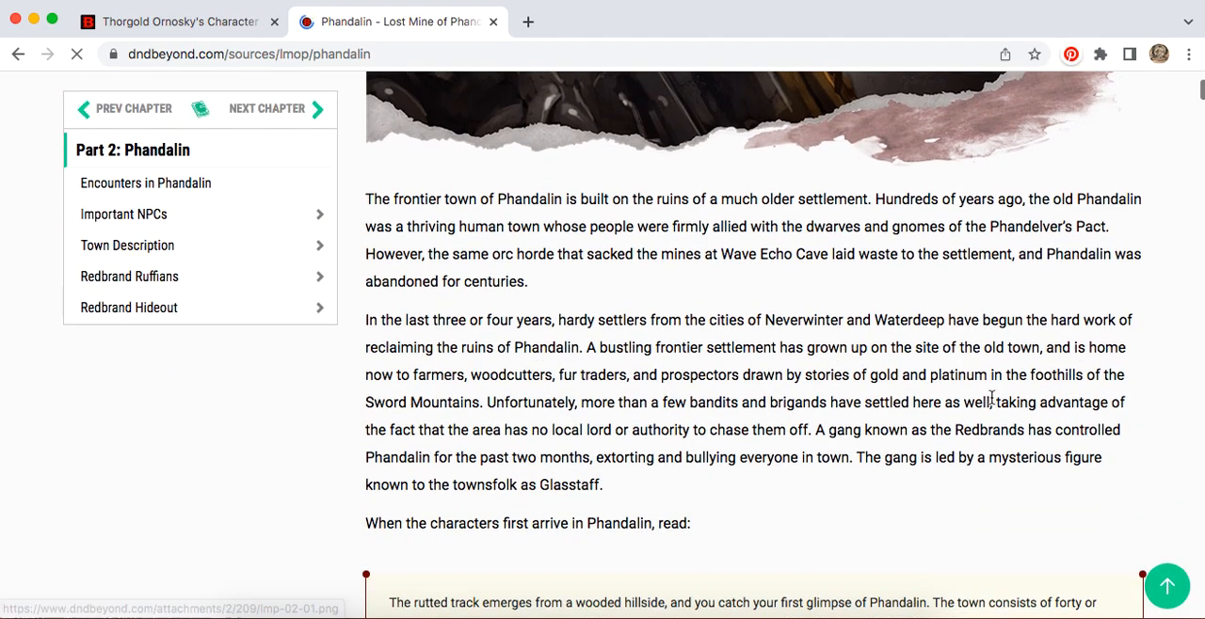
pyautogui.scroll(-3, 992, 398)
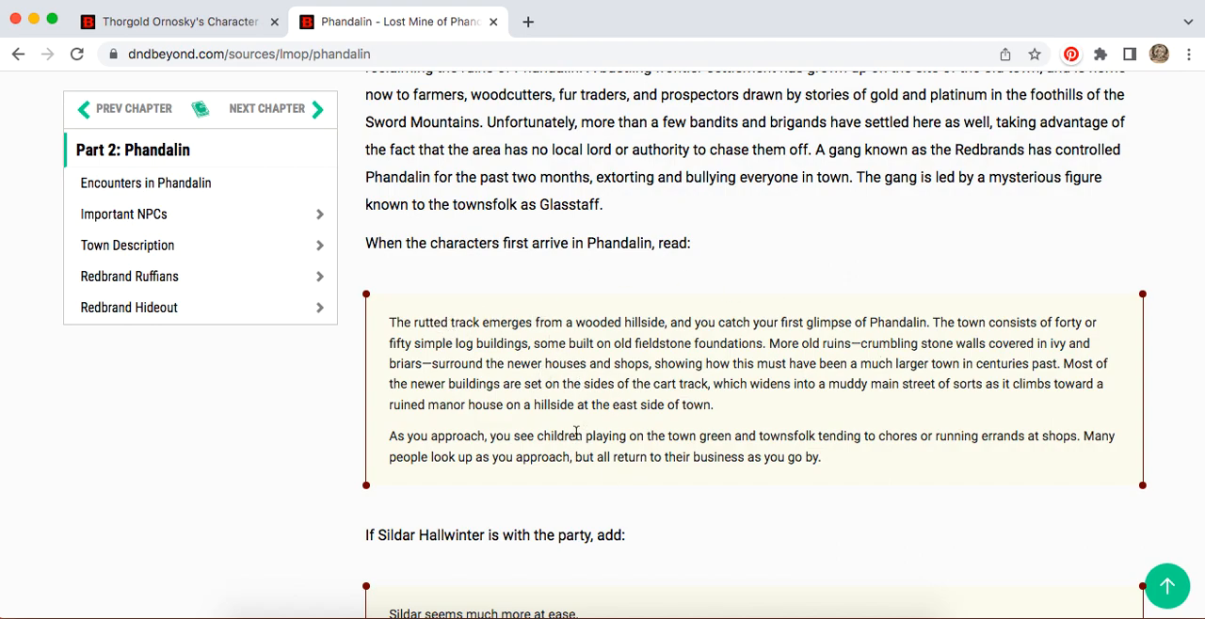
pyautogui.scroll(-4, 794, 416)
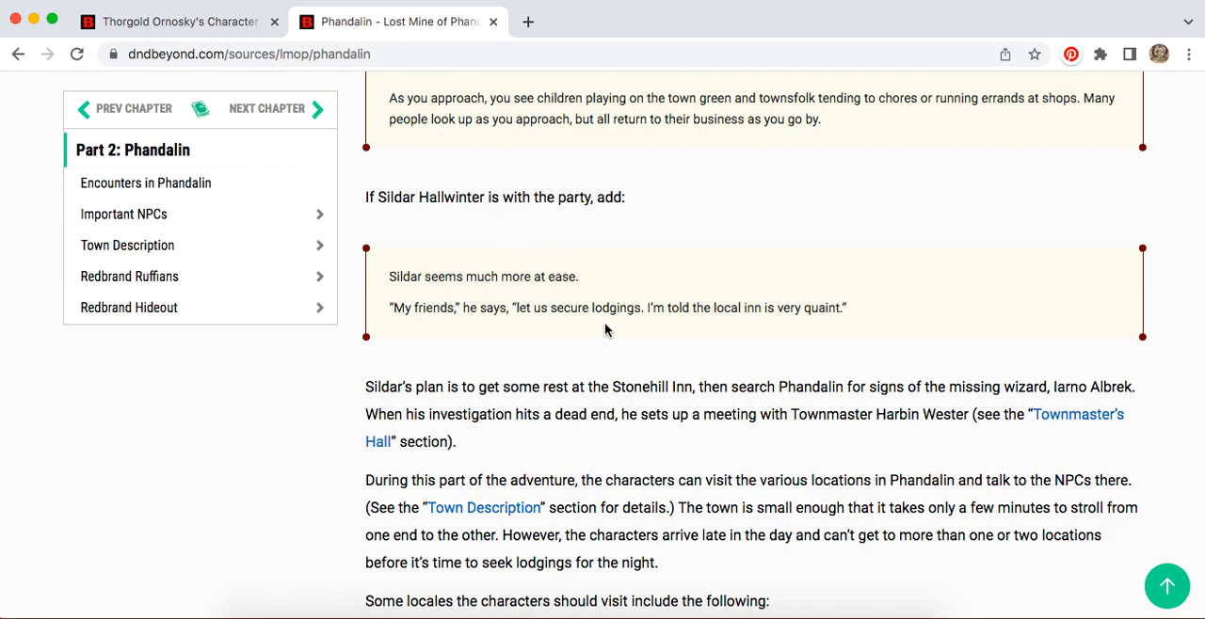
pyautogui.scroll(-2, 605, 325)
pyautogui.scroll(-3, 606, 324)
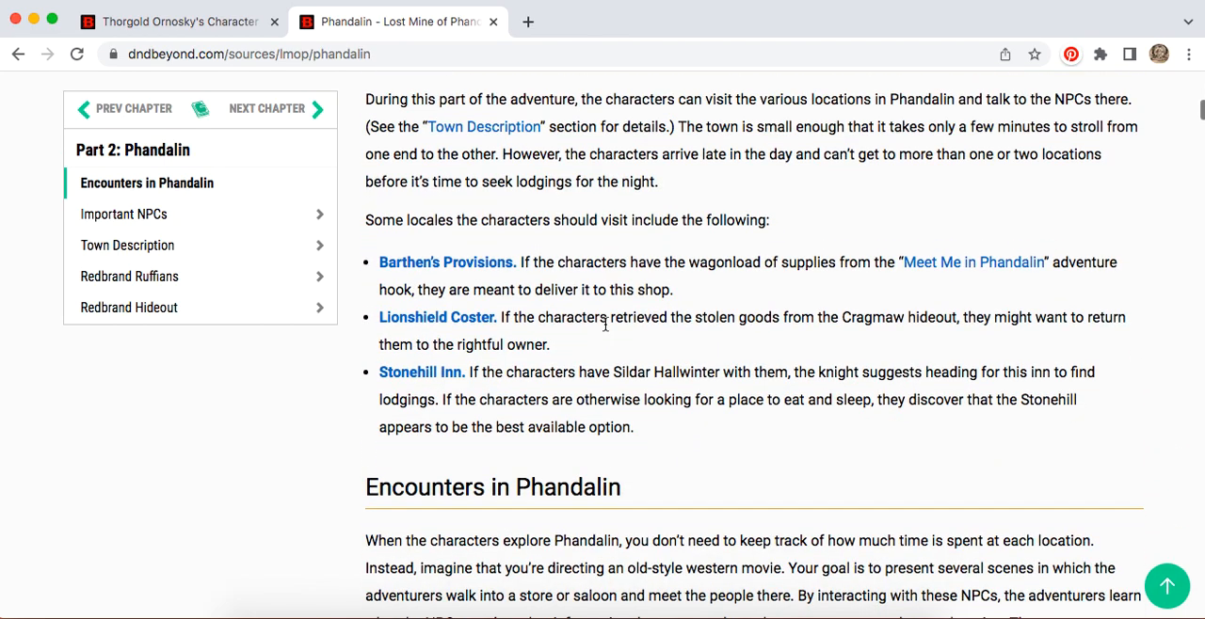
pyautogui.scroll(-3, 791, 497)
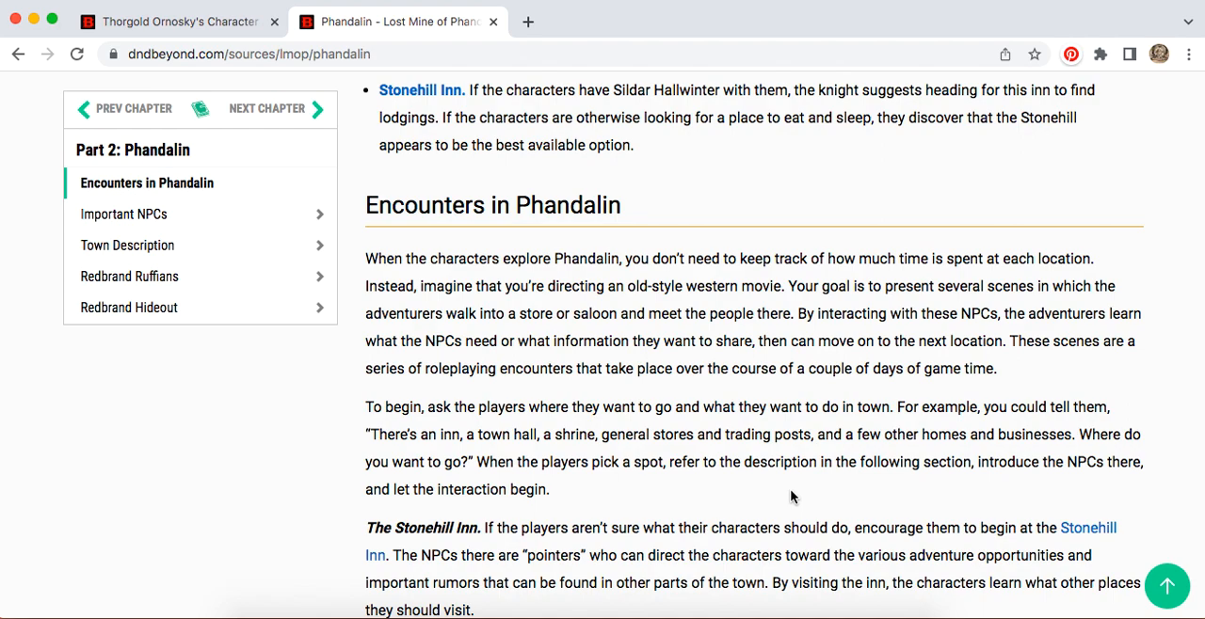
pyautogui.scroll(-1, 791, 497)
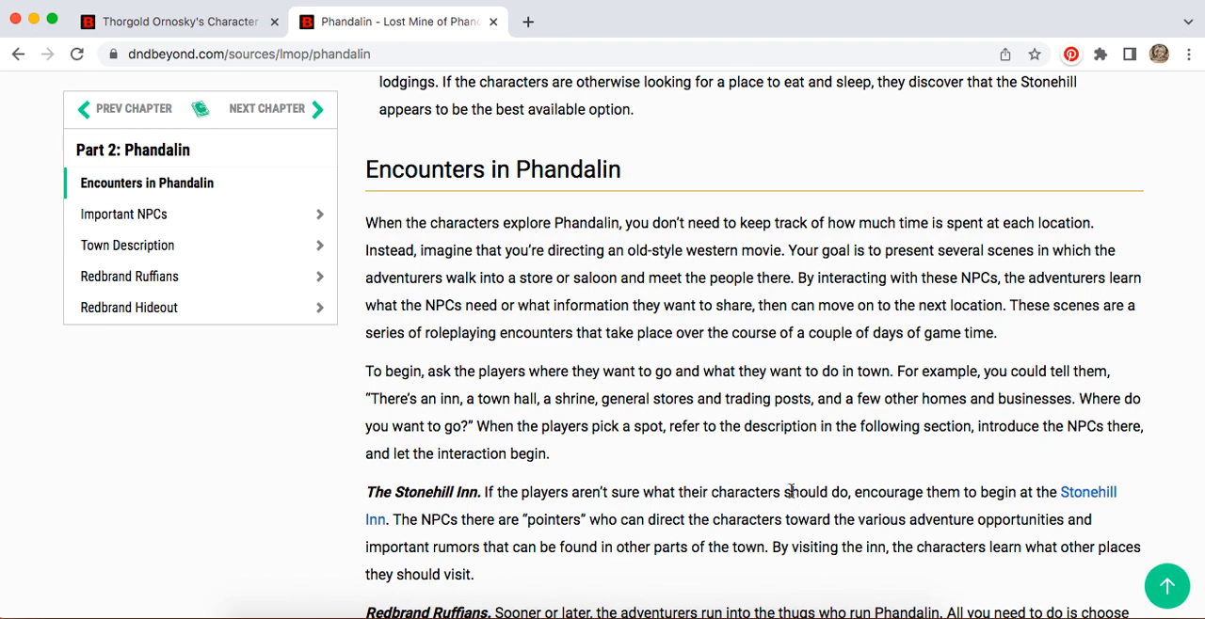
pyautogui.scroll(-10, 791, 491)
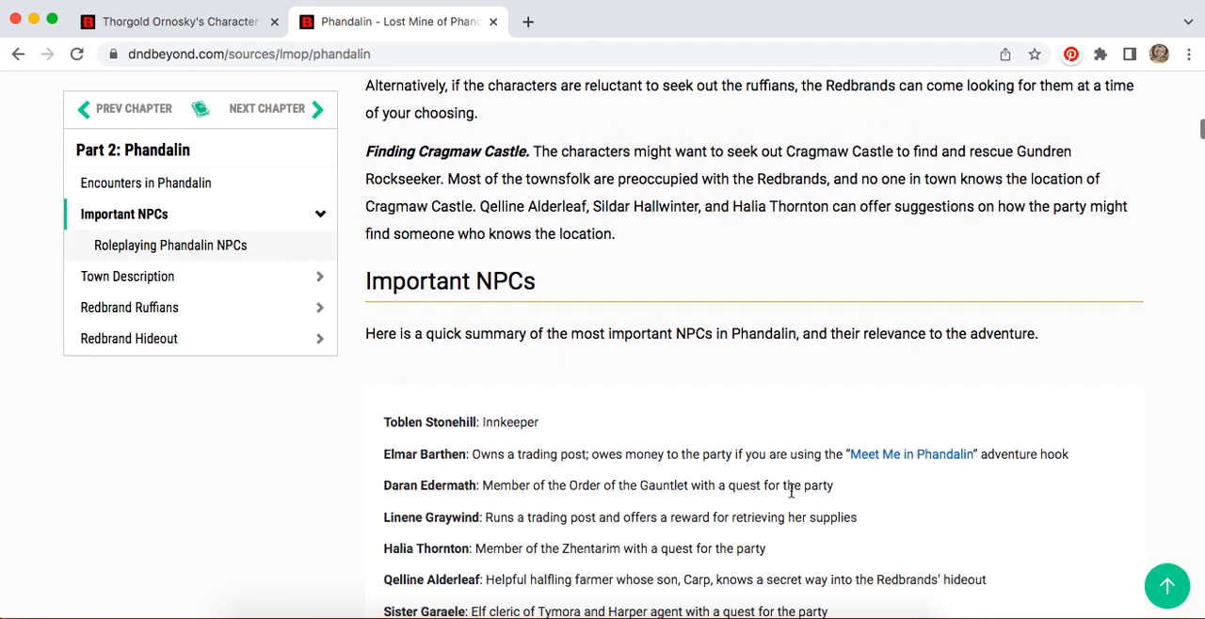
pyautogui.scroll(-3, 789, 494)
pyautogui.scroll(-7, 875, 445)
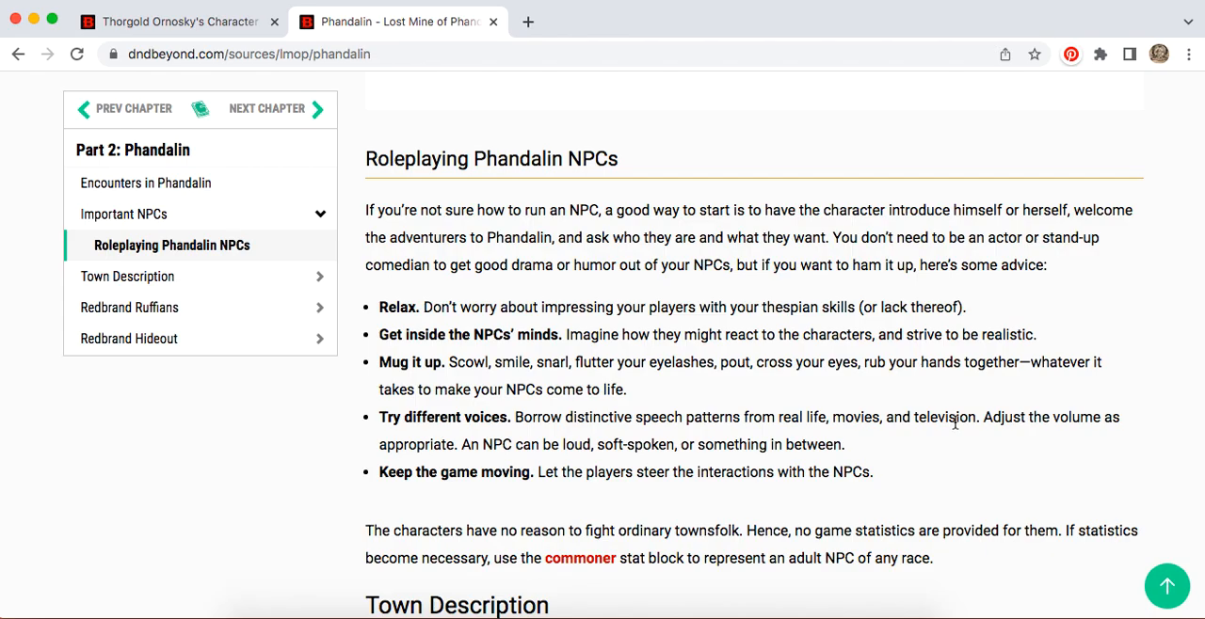
# Step: Leave the Phandalin chapter and return to the D&D Beyond home page
pyautogui.scroll(20, 954, 425)
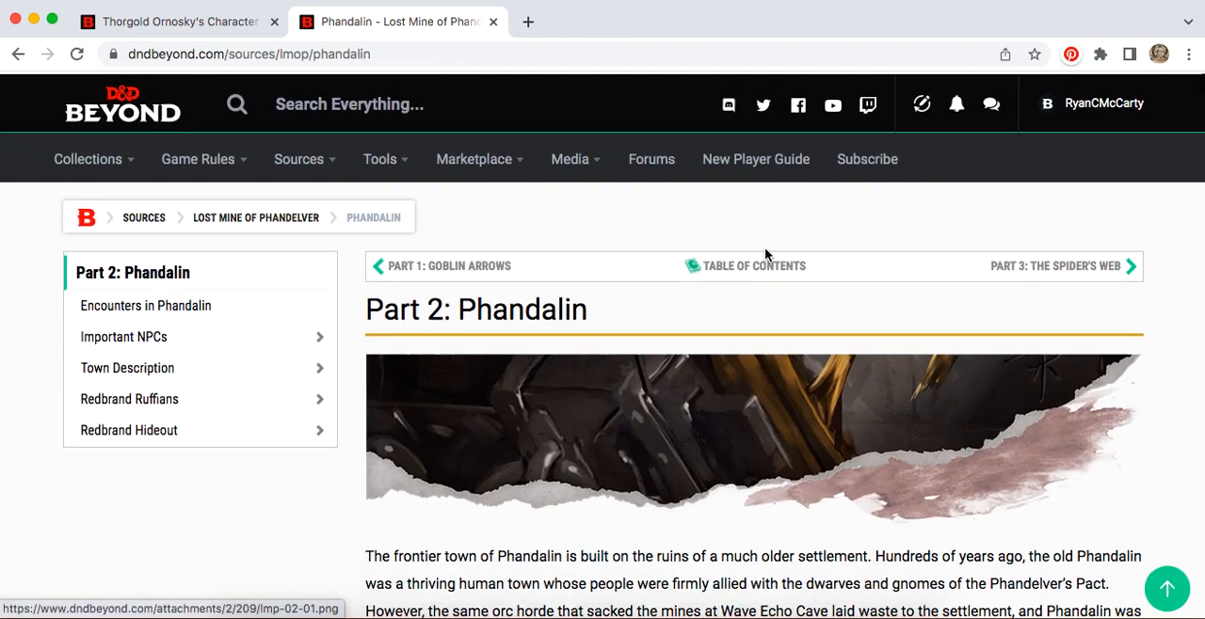
pyautogui.click(108, 118)
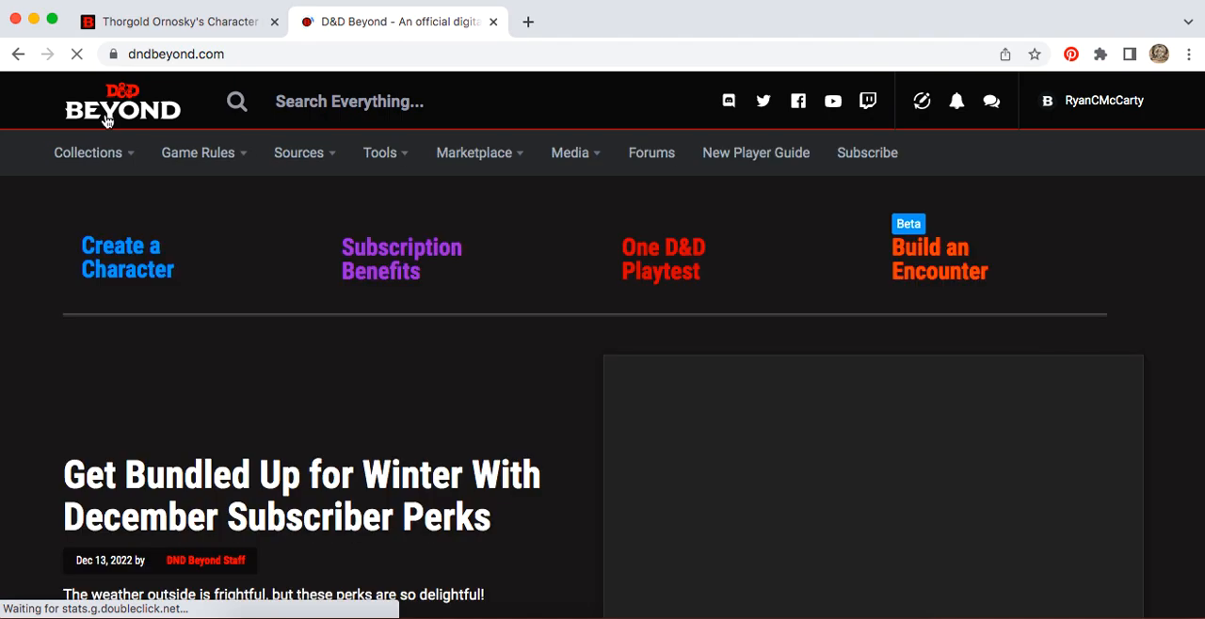